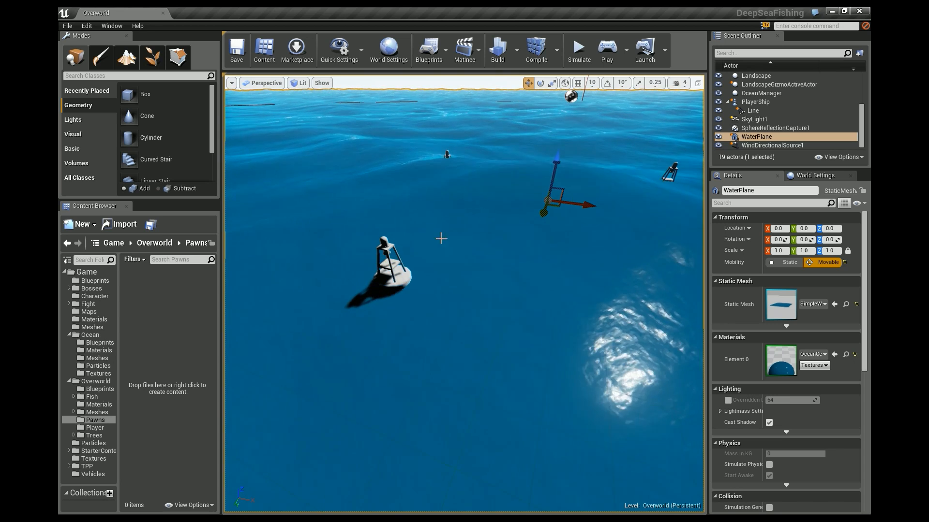
click(232, 83)
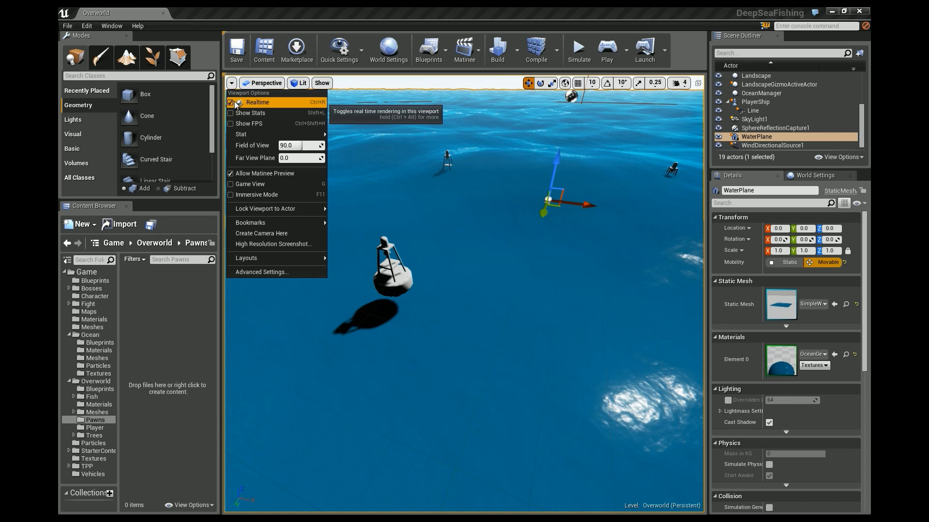
mouse_move(449, 228)
right_down()
mouse_move(449, 286)
mouse_move(450, 250)
mouse_move(433, 211)
mouse_move(431, 227)
right_up()
scroll(449, 229, up, 3)
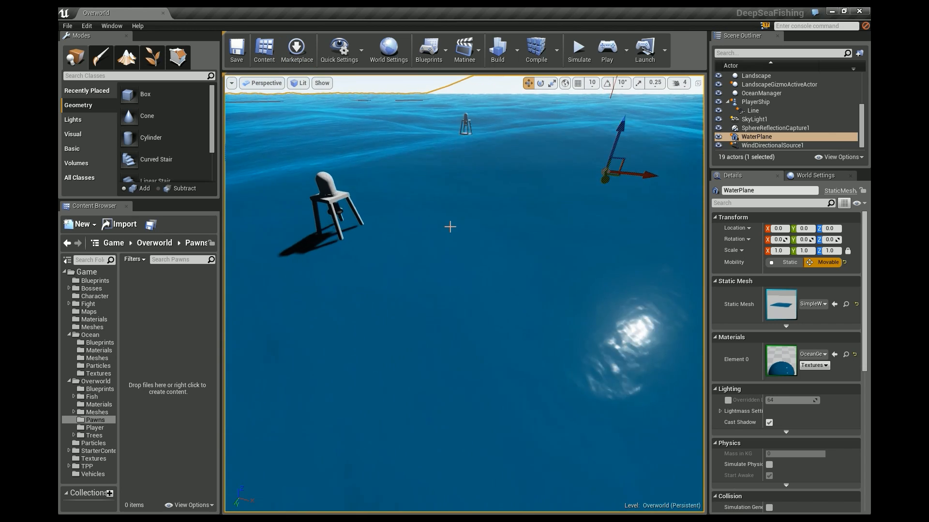
Create a Blueprint with the Pawn parent class in the Overworld Pawns folder and name it Buoy
right_click(167, 292)
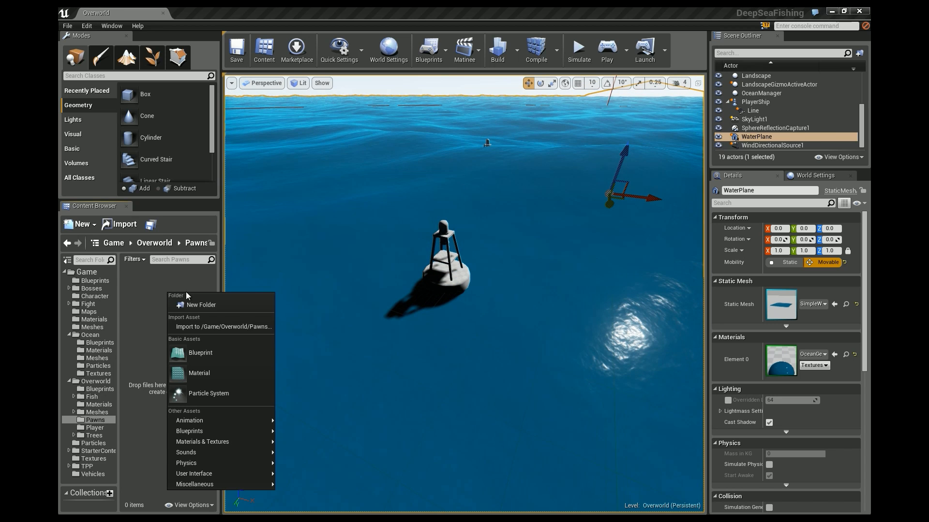
click(211, 354)
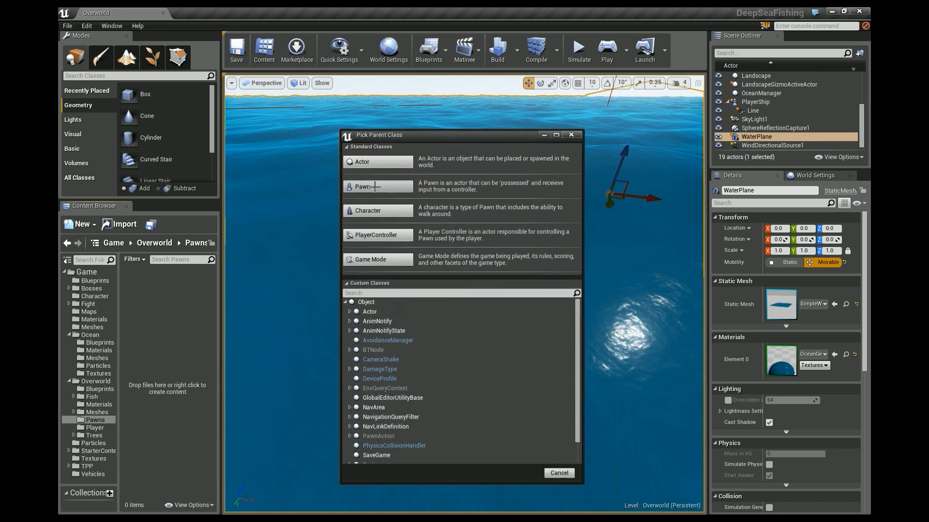
click(376, 183)
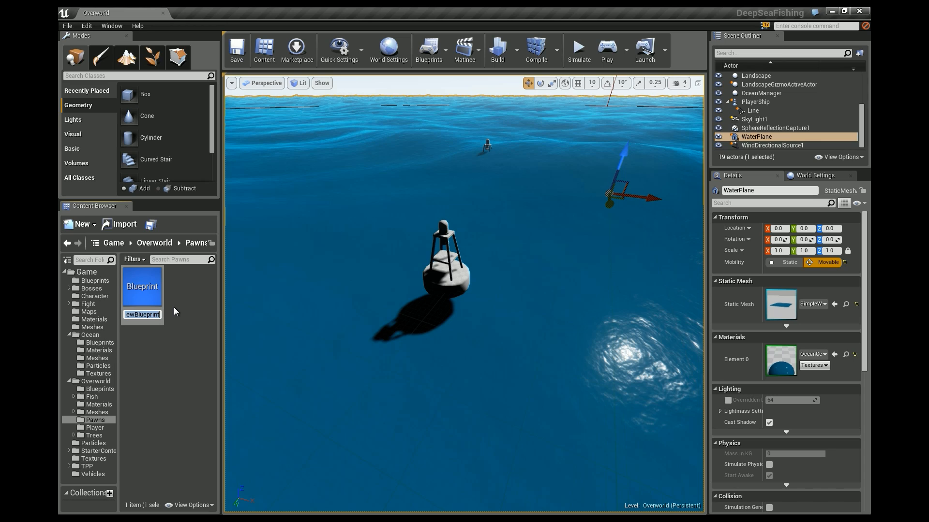
text(Buoy)
key(Return)
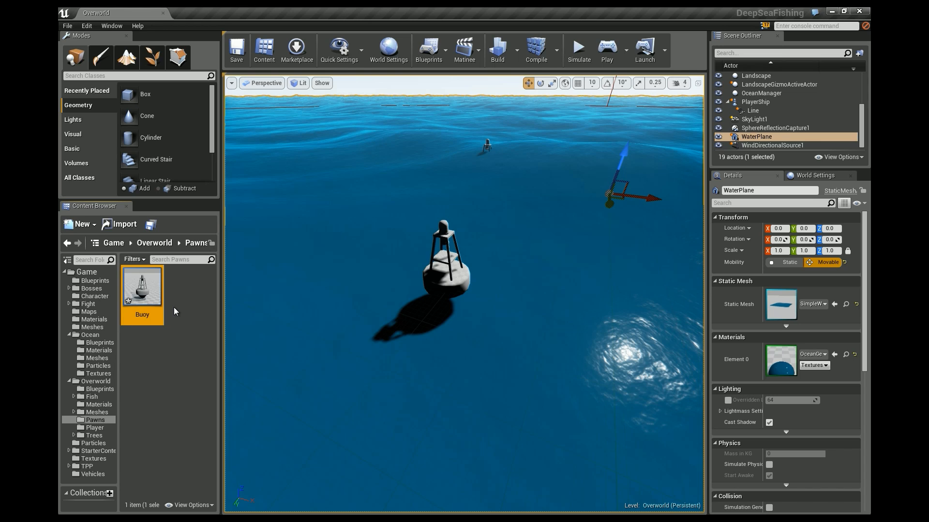
Open the Buoy blueprint and add a Skeletal Mesh component named Buoy as its root
double_click(152, 293)
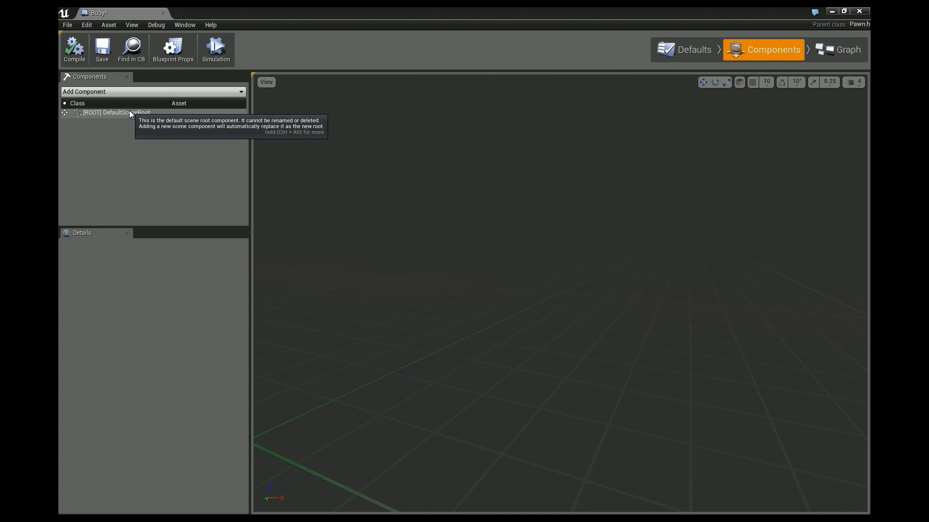
click(152, 92)
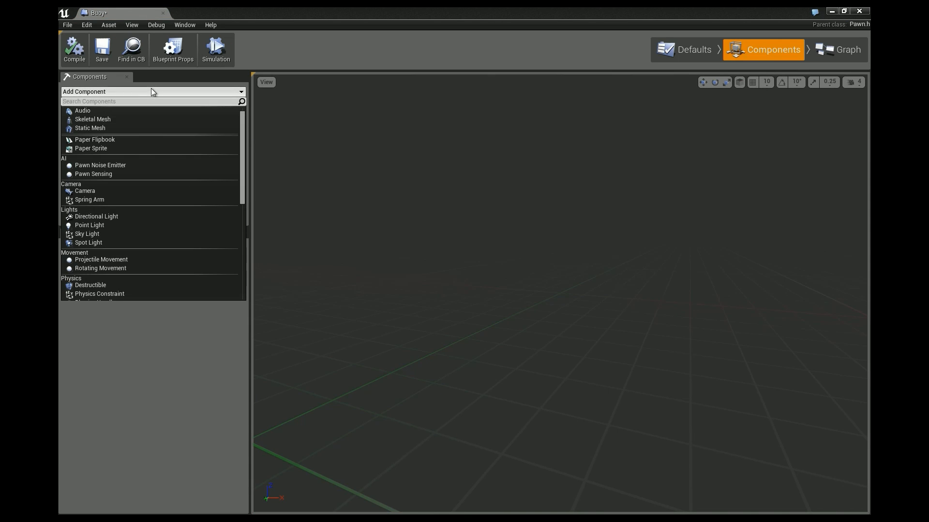
click(116, 120)
text(Buoy)
key(Return)
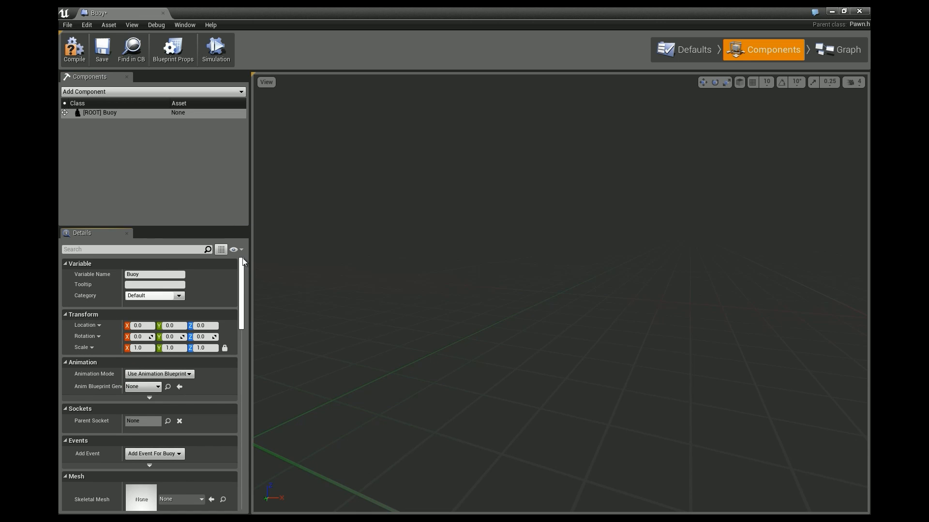
Assign the second Buoy skeletal mesh in the asset list to the root component
scroll(244, 261, down, 5)
click(182, 377)
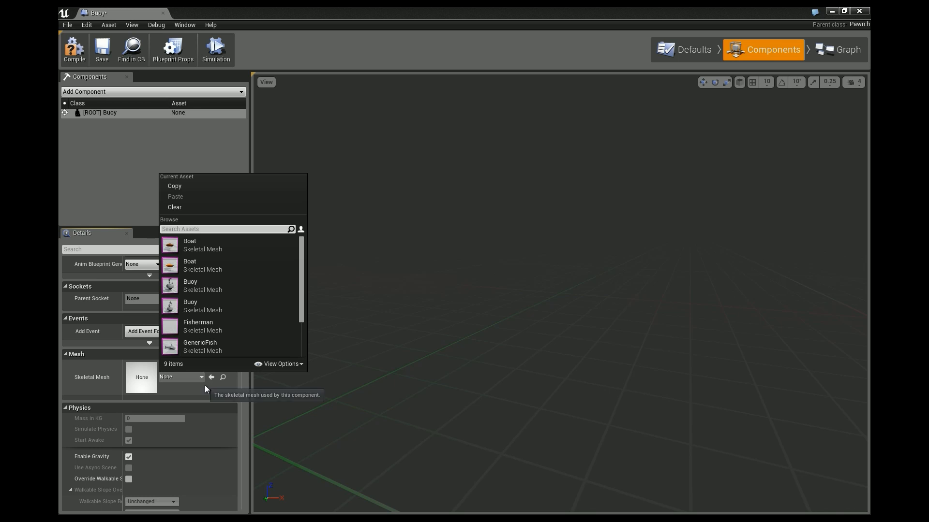
click(211, 307)
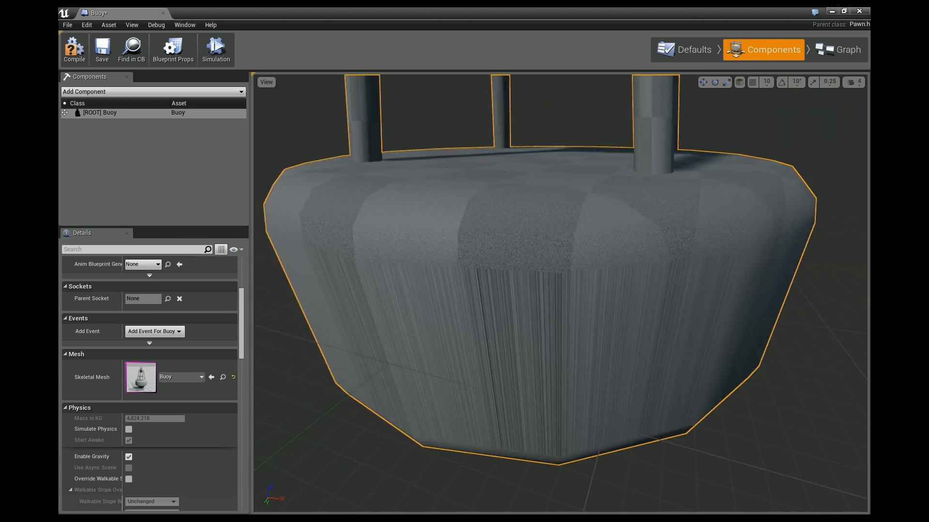
key(s)
right_drag(561, 293, 517, 280)
key(d)
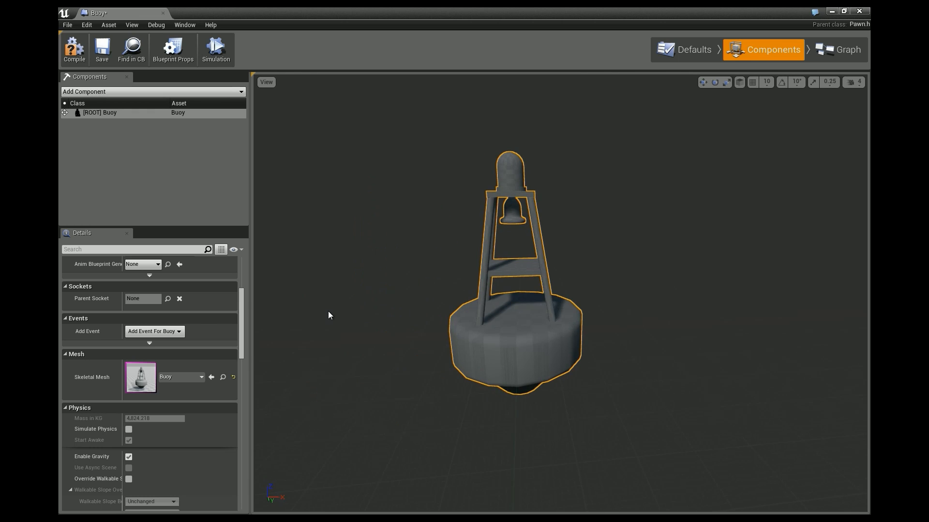
Save the Buoy blueprint and close its editor
click(190, 196)
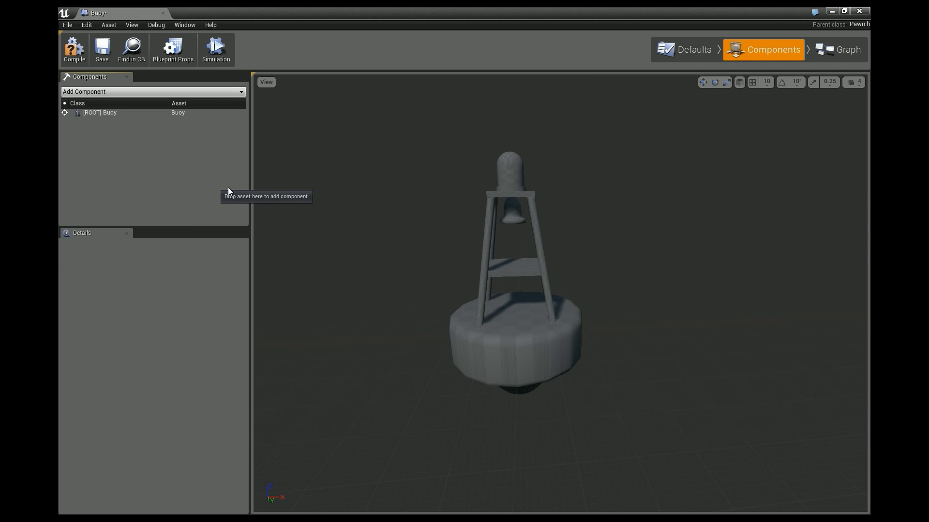
click(102, 49)
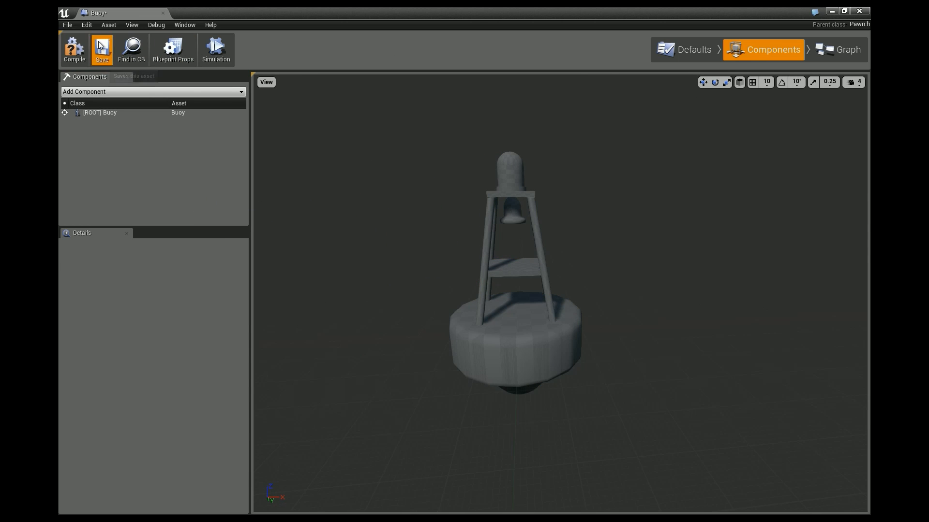
click(860, 11)
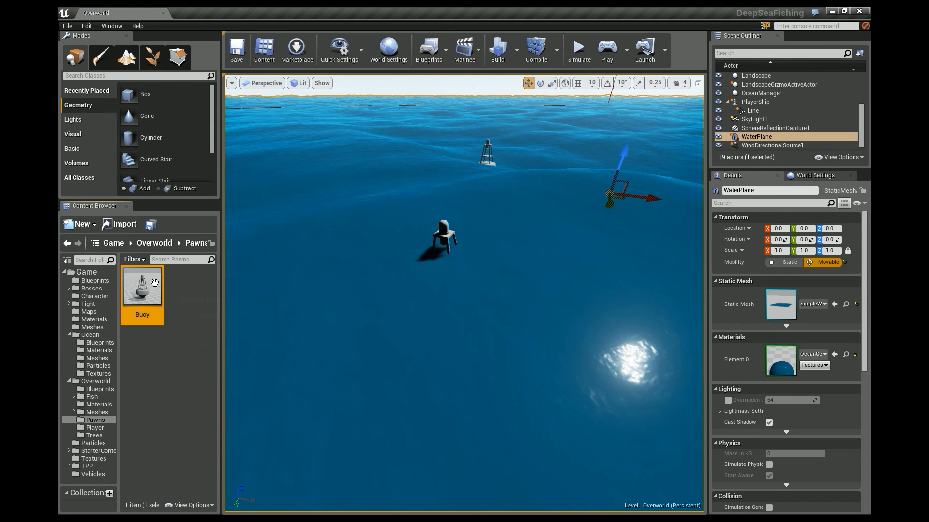
Place an instance of the Buoy pawn on the water among the existing buoys and briefly simulate the level
drag(439, 235, 445, 278)
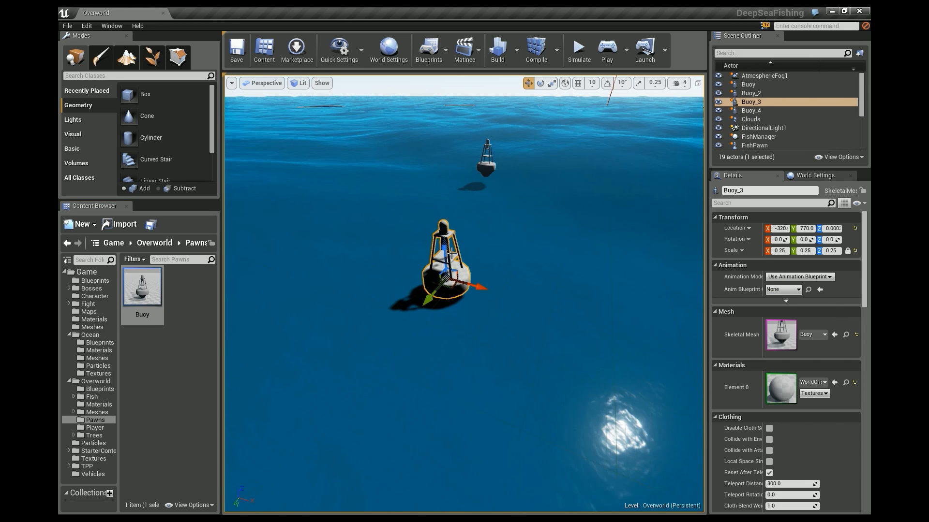
drag(151, 302, 541, 223)
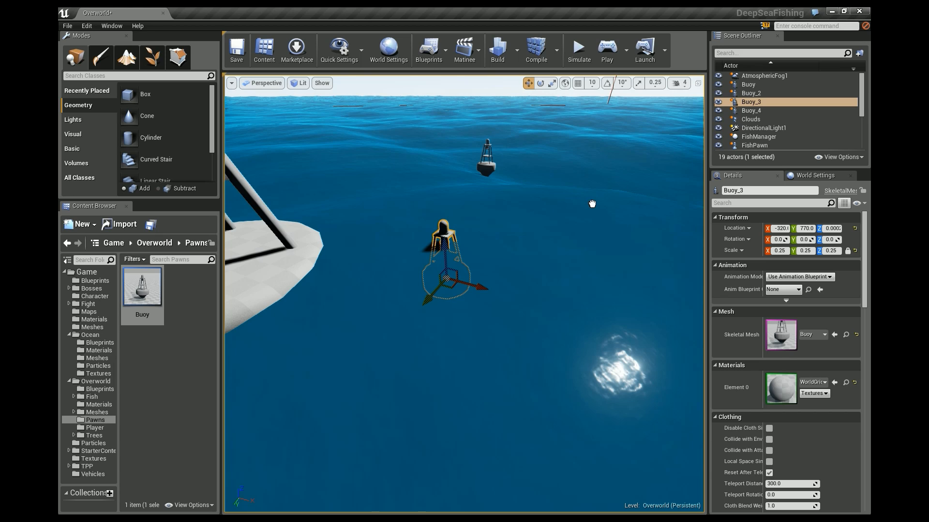
drag(592, 204, 594, 204)
right_drag(594, 204, 545, 189)
right_drag(628, 249, 628, 248)
click(583, 61)
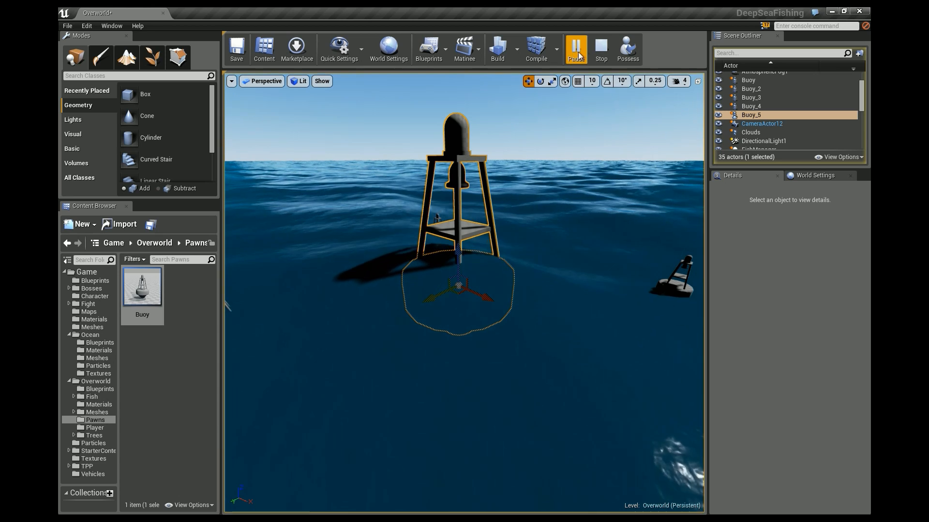
click(601, 49)
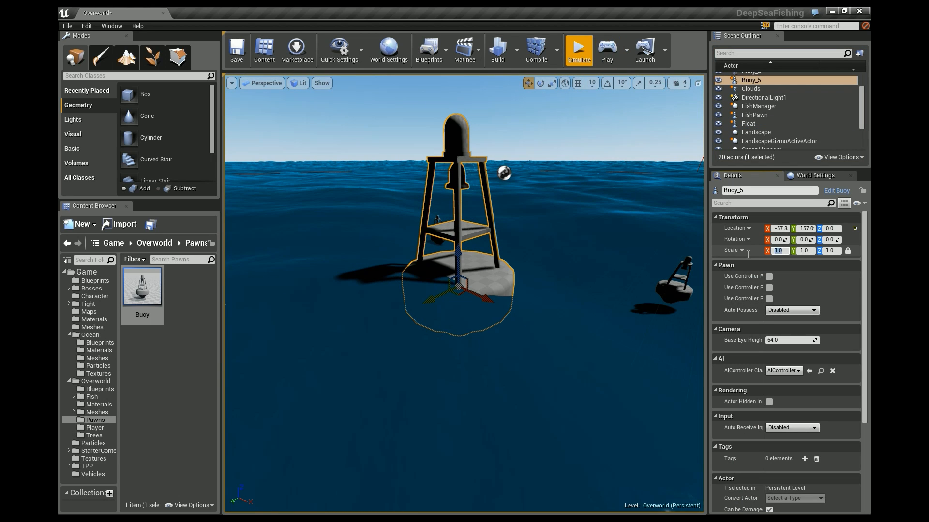
Set the placed buoy's scale to 0.25 on all axes
text(0.25)
key(Return)
right_drag(536, 269, 332, 272)
Open the Buoy blueprint's event graph and add a variable named OceanManager
double_click(142, 289)
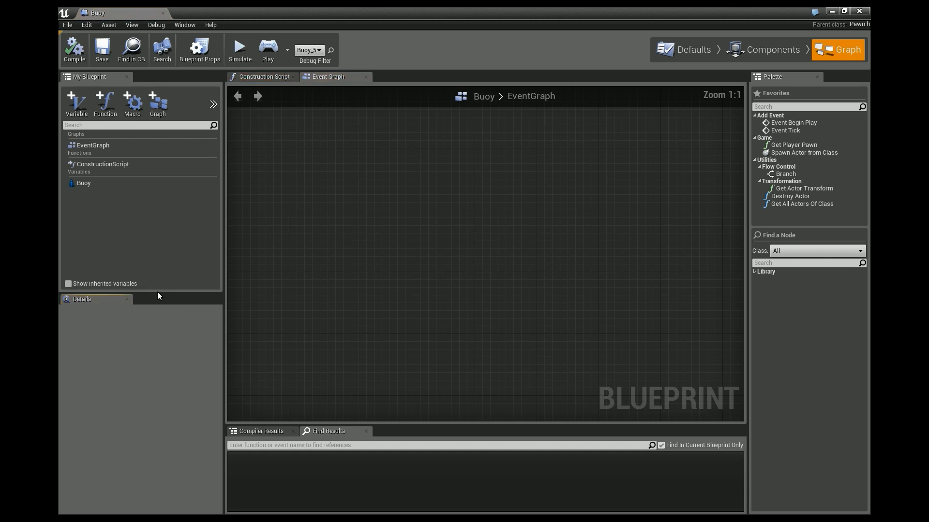
click(74, 103)
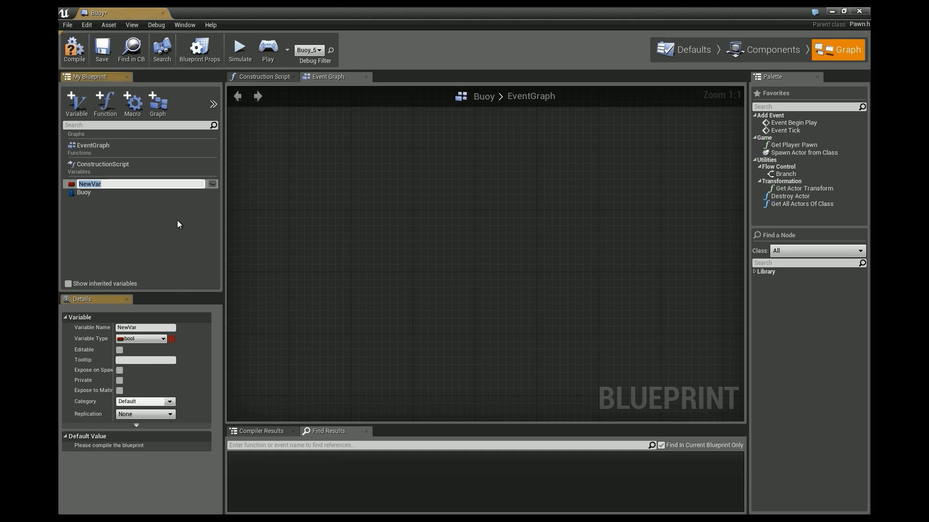
text(Ocean)
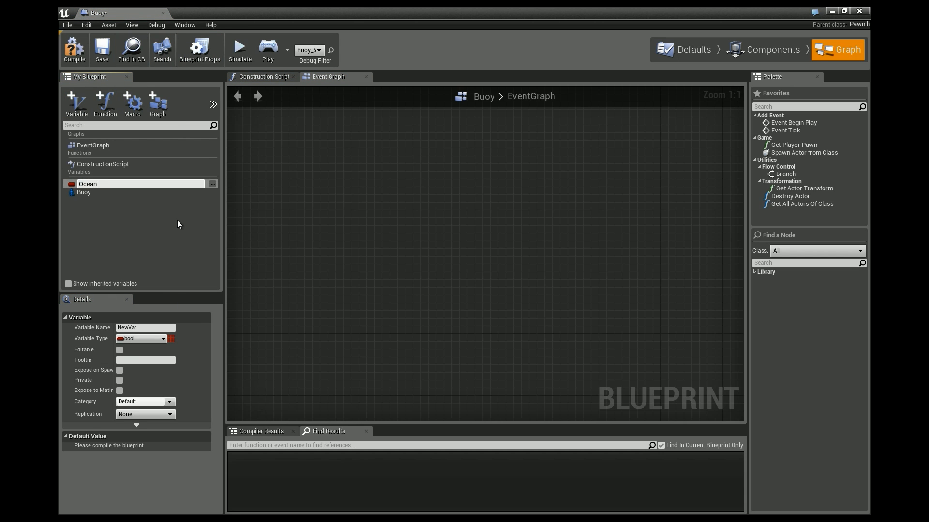
text(Manager)
key(Return)
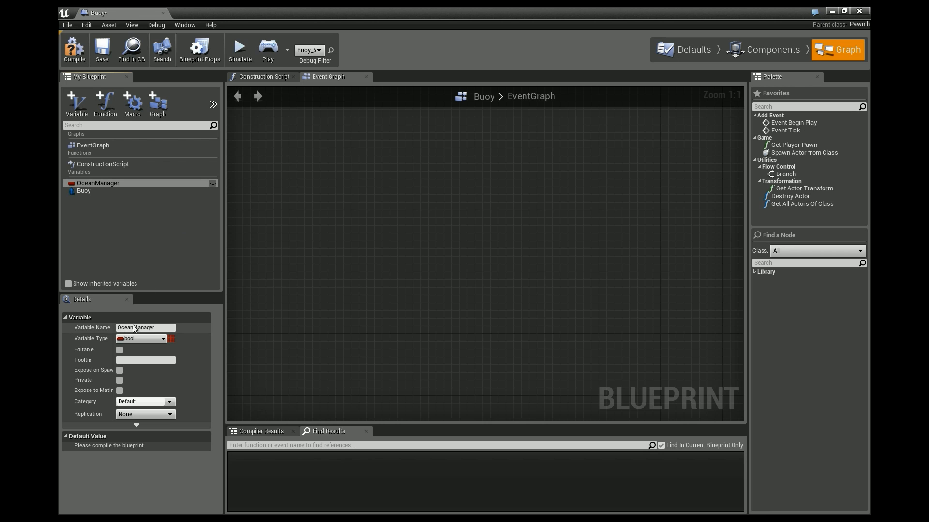
Set the type of the OceanManager variable to the OceanManager object
click(141, 340)
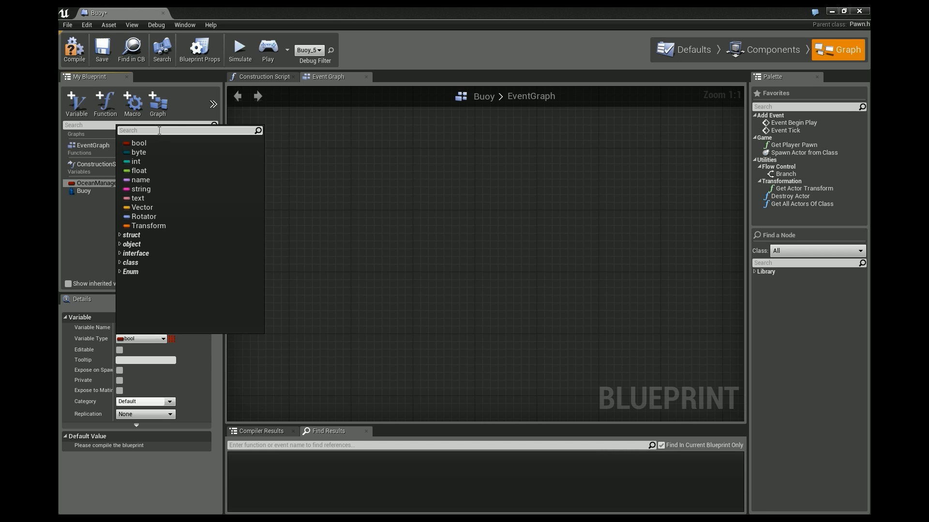
text(oce)
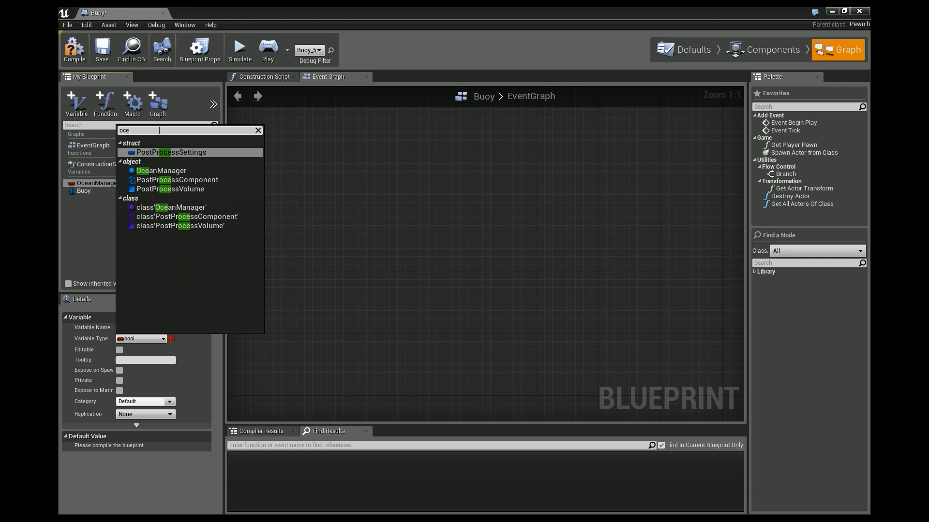
click(154, 171)
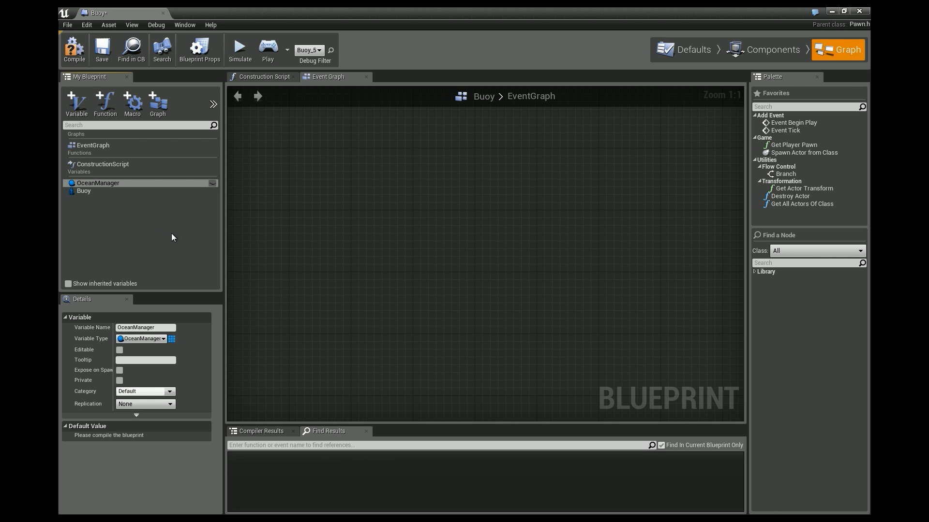
Make the OceanManager variable editable and give it the tooltip OceanManager
click(120, 350)
click(143, 360)
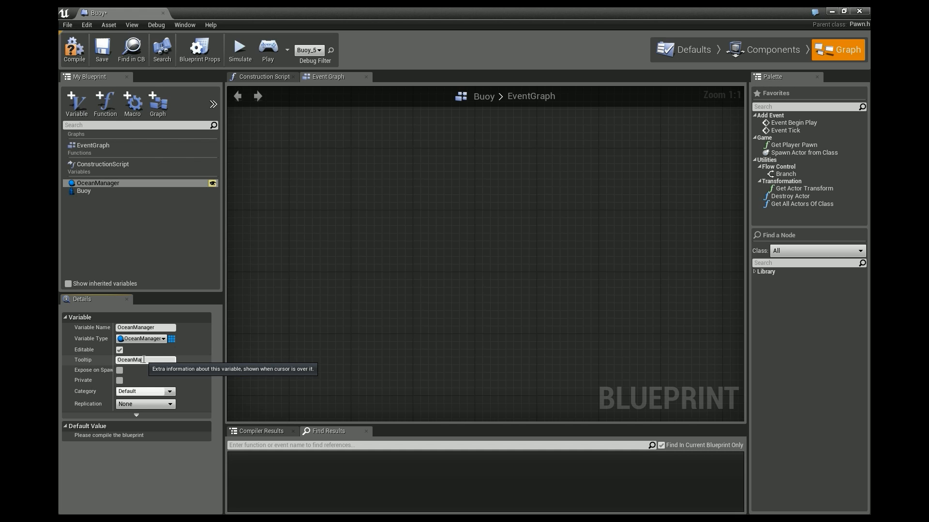
text(OceanManager)
key(Return)
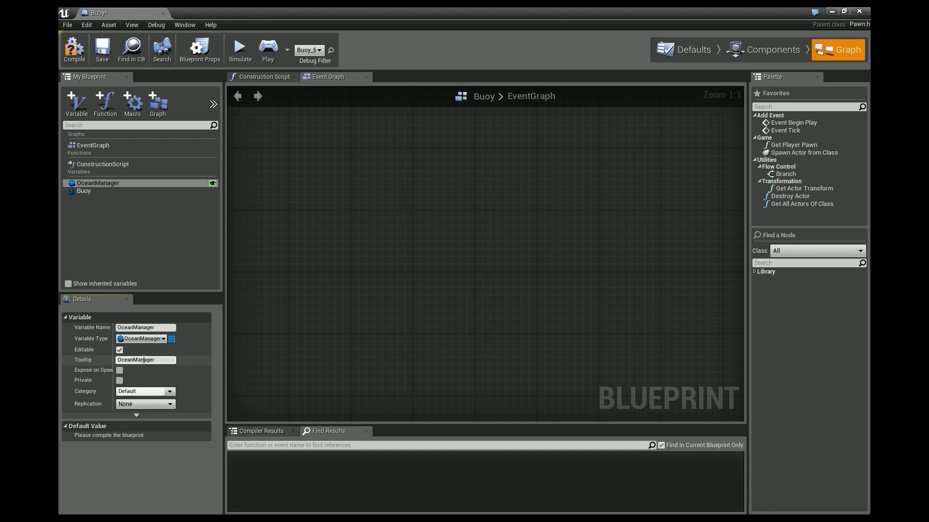
Close and reopen the Buoy blueprint, compile and save it, and return to the level
click(865, 12)
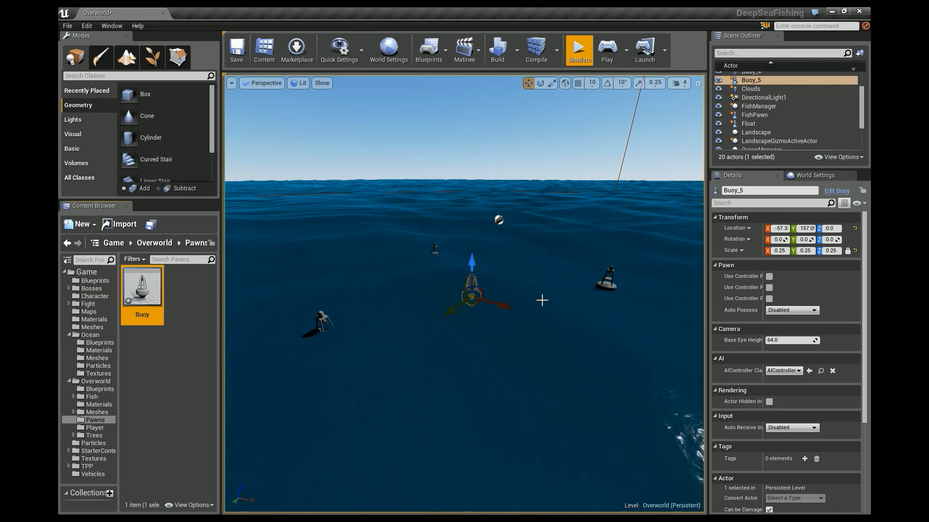
double_click(142, 289)
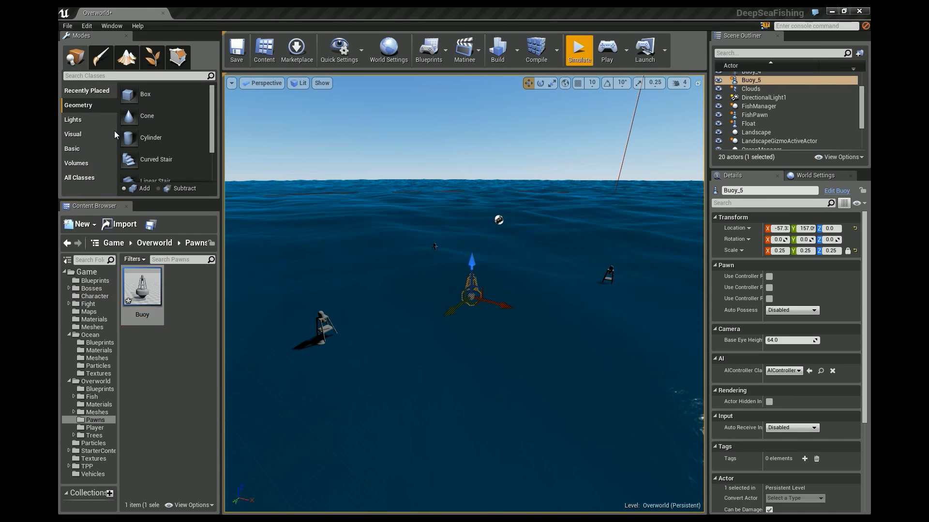
click(102, 48)
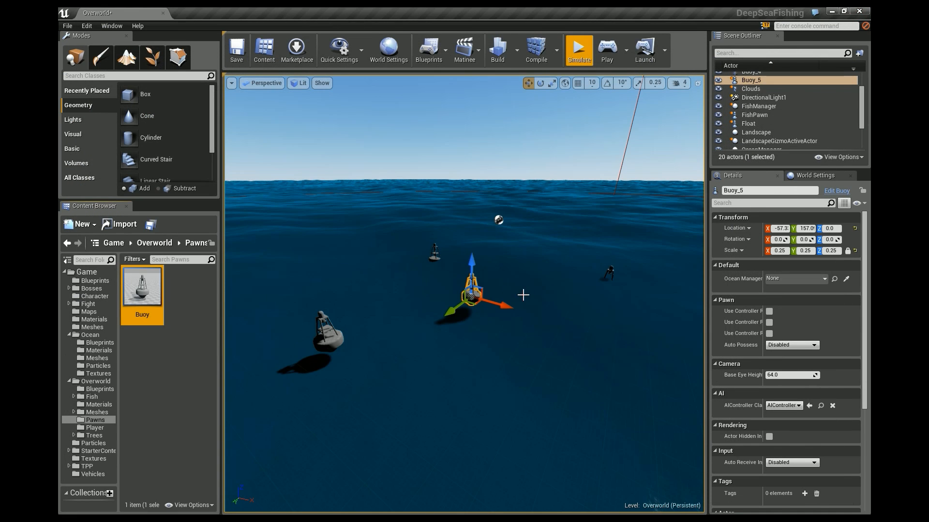
Assign the level's OceanManager actor to the Ocean Manager property of the placed buoy
click(815, 279)
click(752, 374)
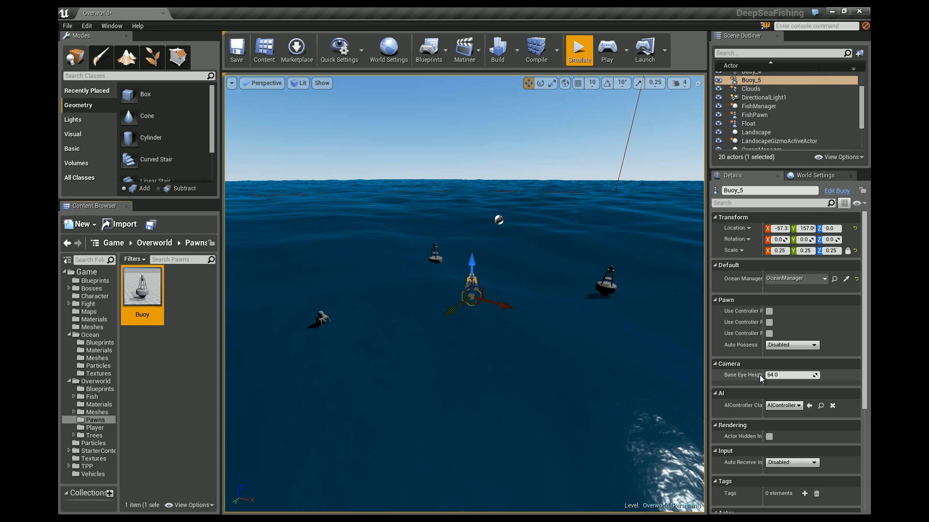
Examine the OceanManager actor's settings in the level and reselect the placed Buoy pawn
drag(862, 97, 865, 121)
click(790, 117)
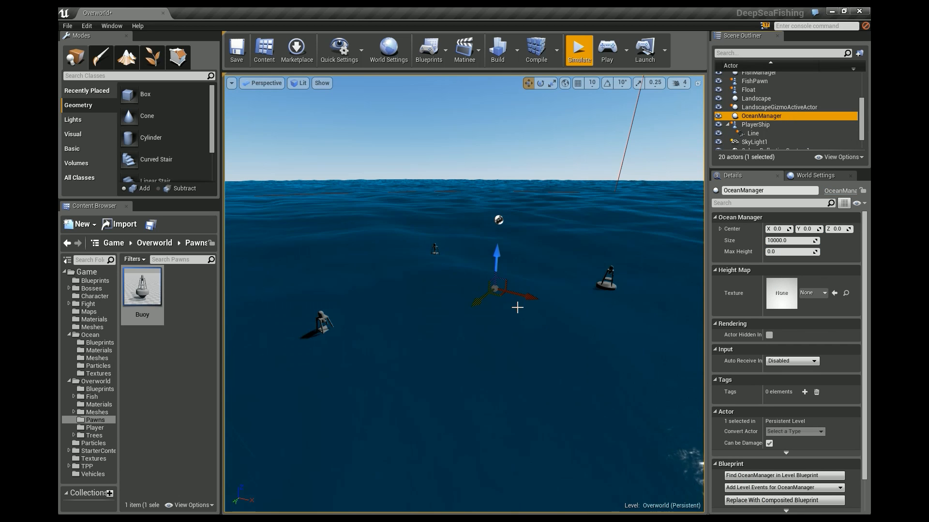
click(472, 285)
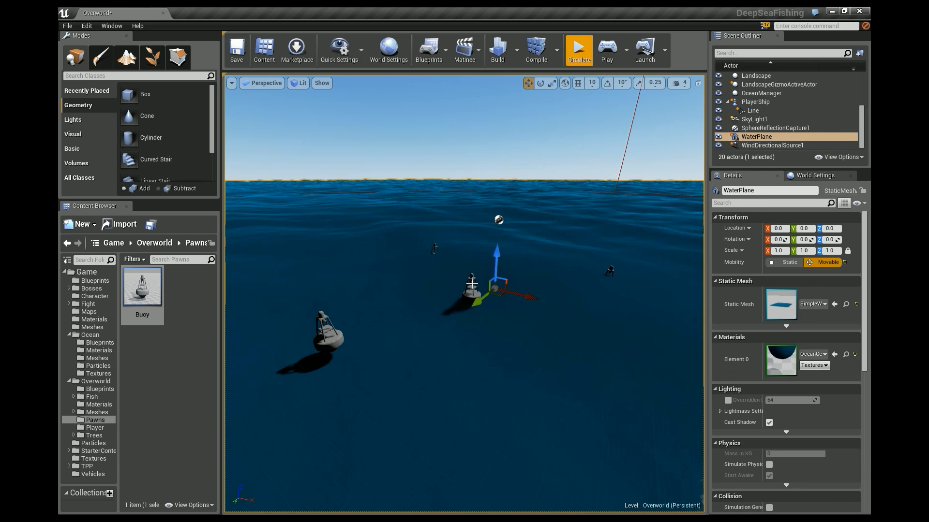
click(472, 296)
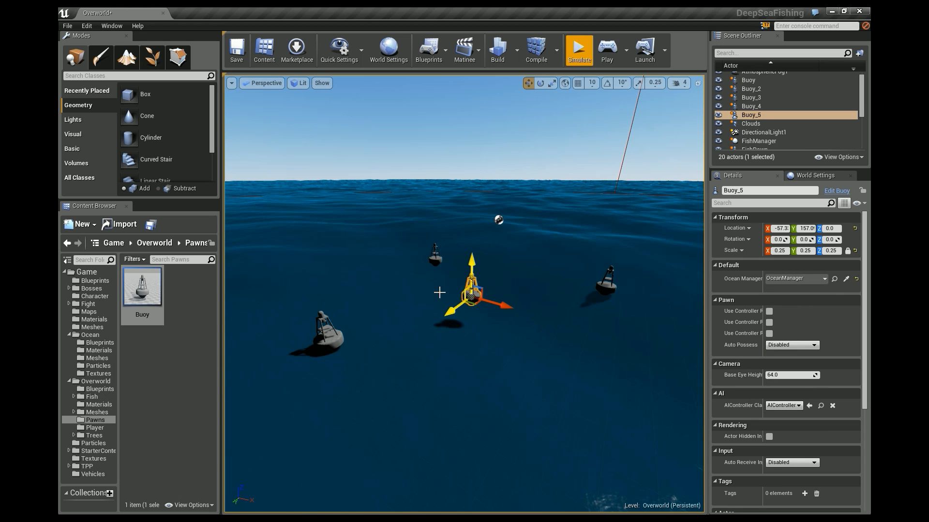
Open the Buoy blueprint and add an Event Tick node and an OceanManager getter to its event graph
double_click(142, 290)
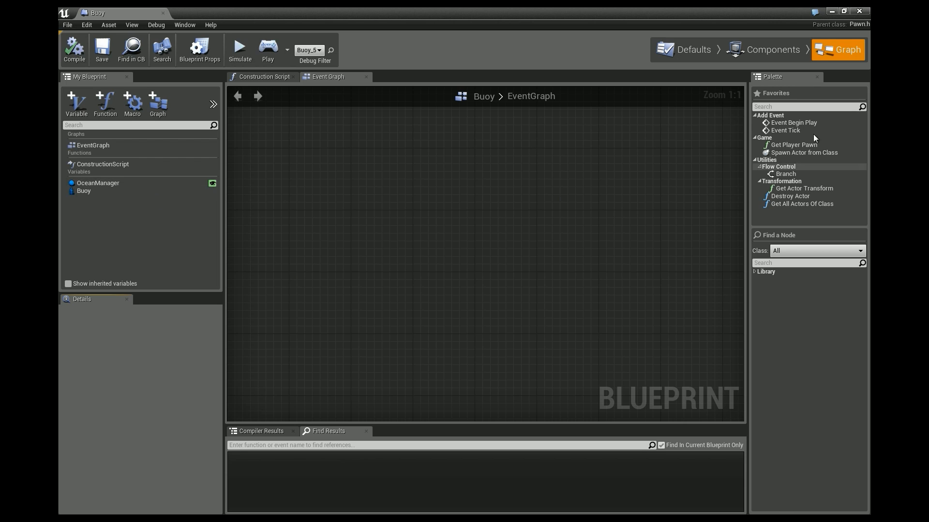
drag(786, 130, 377, 186)
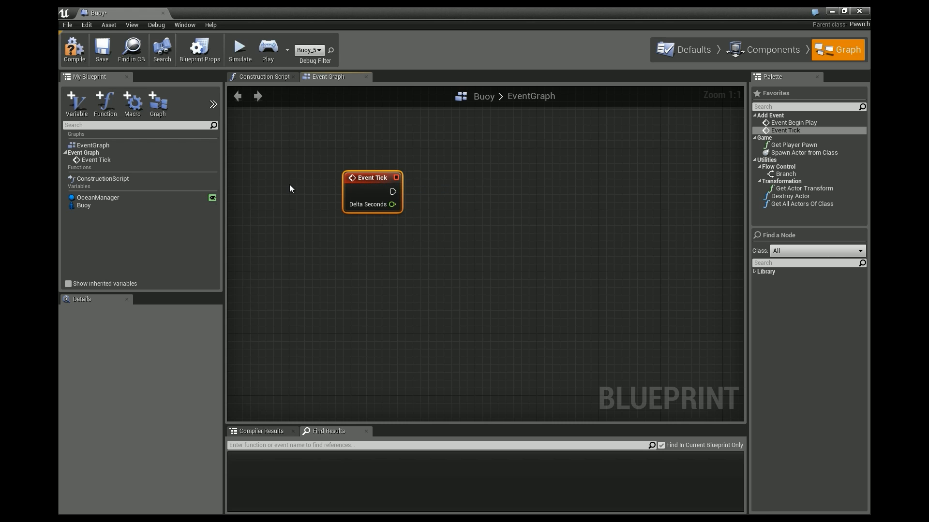
drag(109, 197, 413, 260)
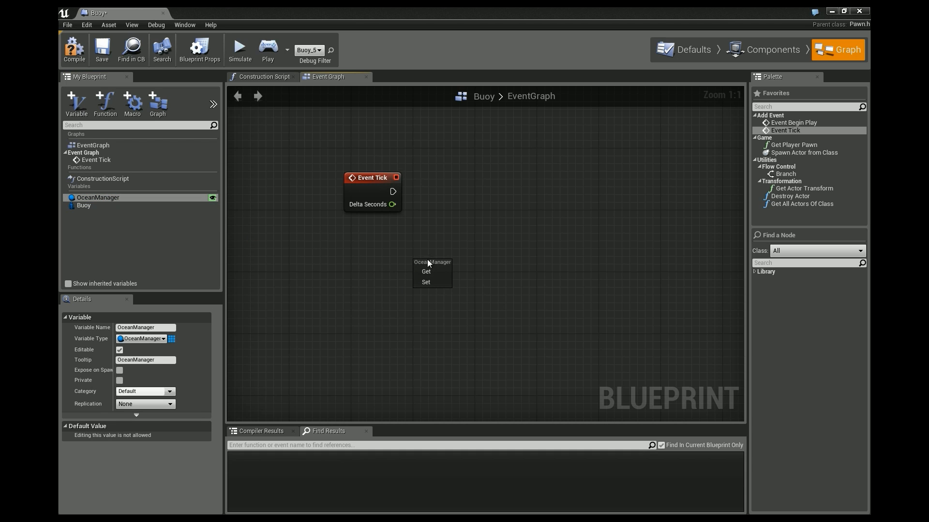
click(431, 271)
Add a Get Wave Height Value call targeting the Ocean Manager reference and position its node beside Event Tick
drag(437, 250, 526, 200)
text(wave)
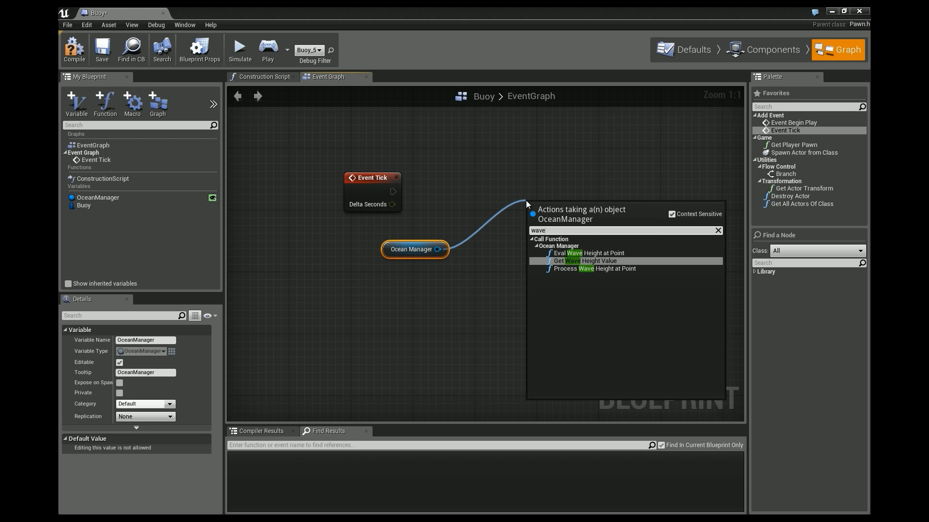
key(Return)
drag(599, 170, 596, 148)
Feed the Time input of Get Wave Height Value from a Get Game Time in Seconds node placed below Ocean Manager
right_drag(440, 177, 381, 189)
drag(477, 236, 428, 304)
text(time)
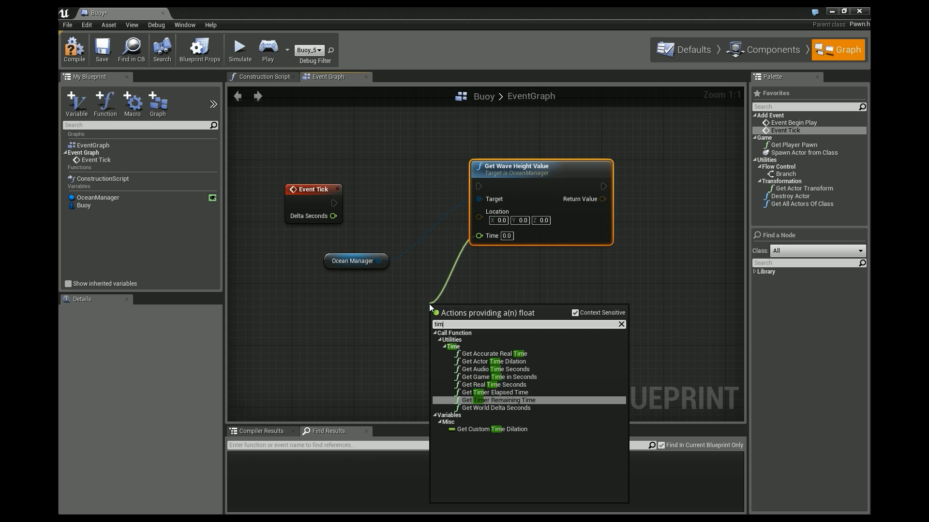
click(521, 377)
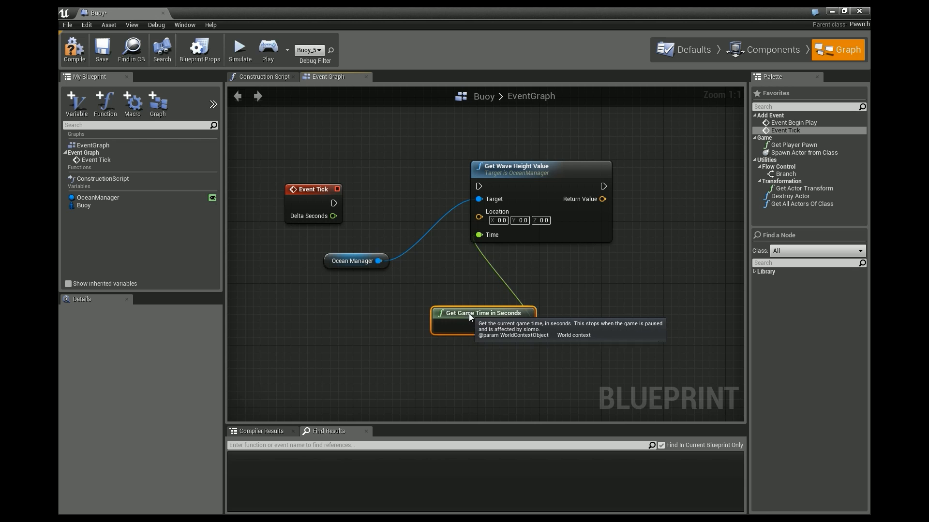
drag(438, 306, 313, 306)
right_drag(525, 261, 495, 318)
Connect Event Tick's execution output to Get Wave Height Value and space that node farther from its inputs
drag(302, 260, 446, 244)
right_drag(407, 214, 447, 239)
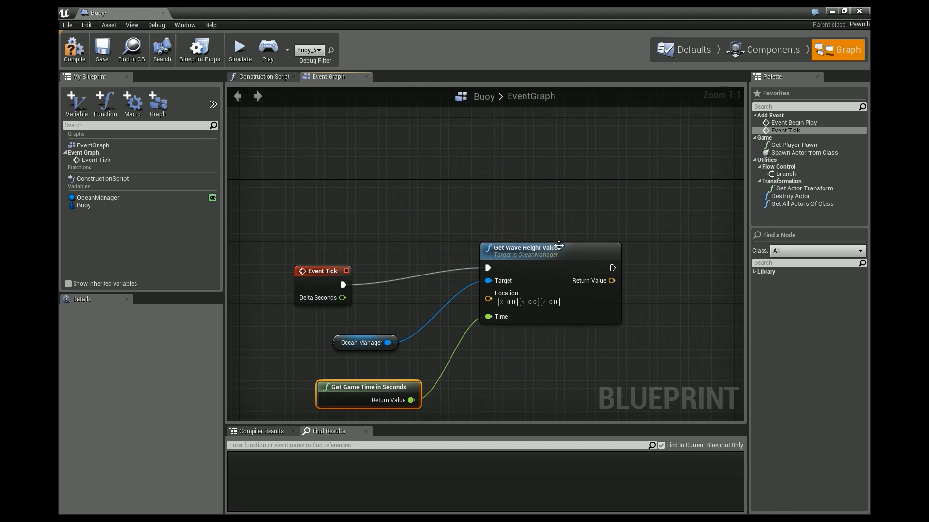
drag(555, 244, 615, 251)
Add a Get Actor Location node and connect its return value to the Location input of Get Wave Height Value
right_drag(505, 221, 444, 212)
right_click(332, 176)
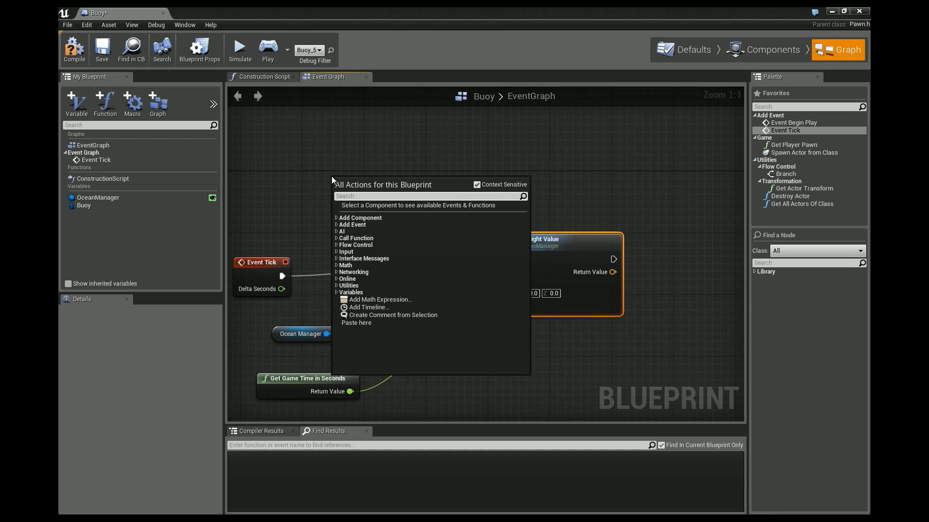
text(lo)
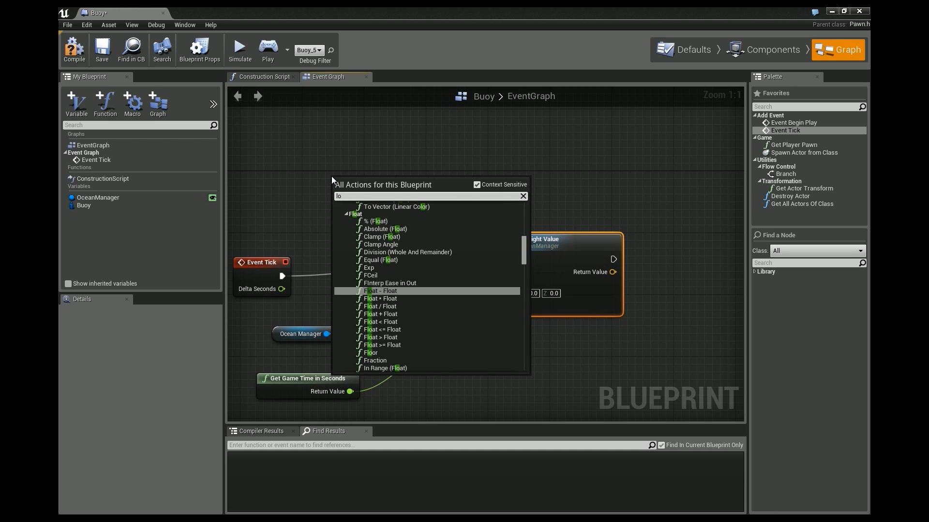
text(cation)
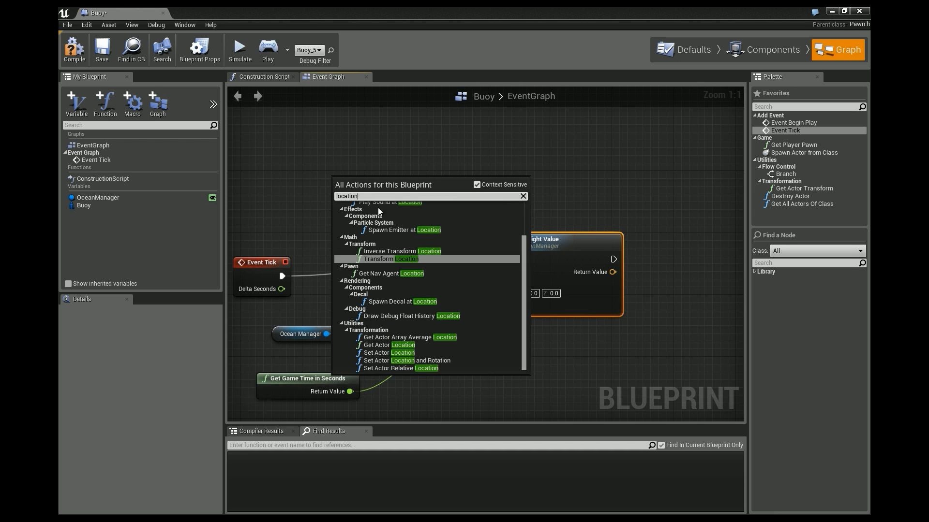
click(390, 345)
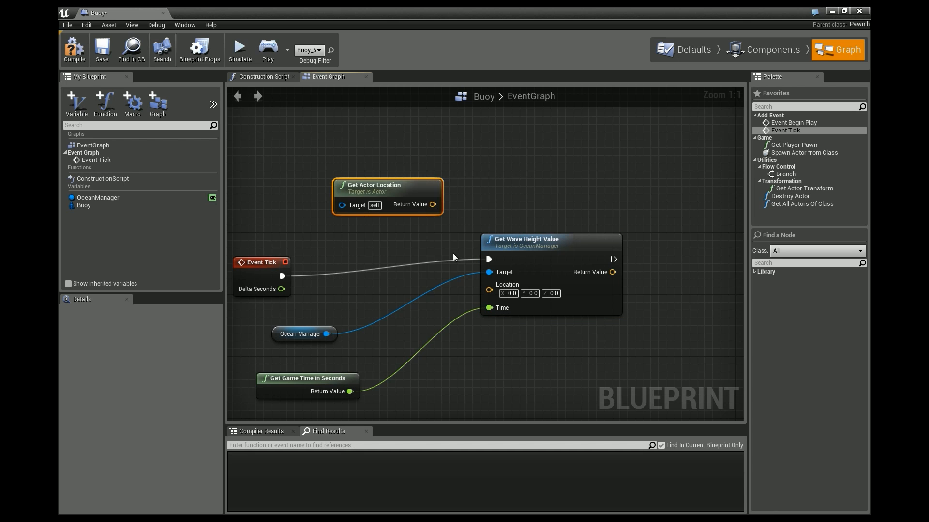
drag(433, 204, 489, 290)
right_drag(563, 289, 492, 259)
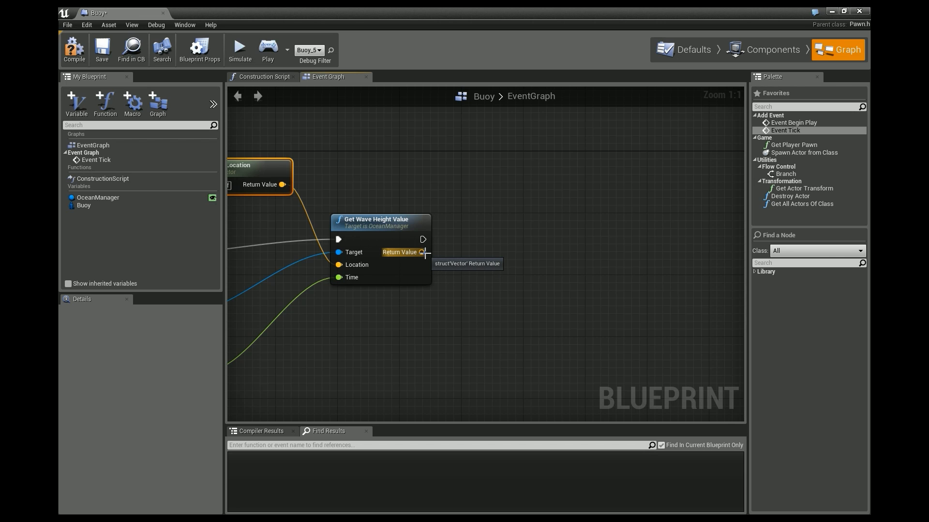
drag(416, 221, 427, 225)
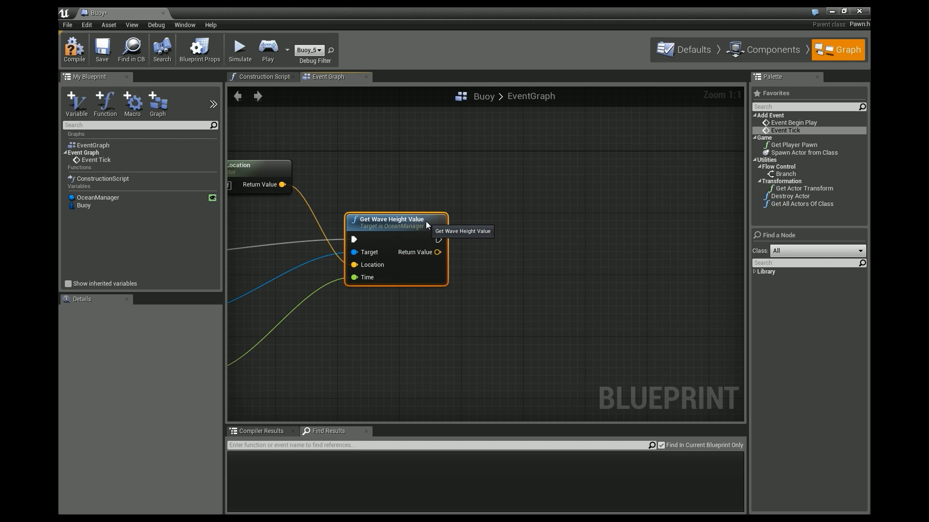
right_drag(517, 222, 596, 221)
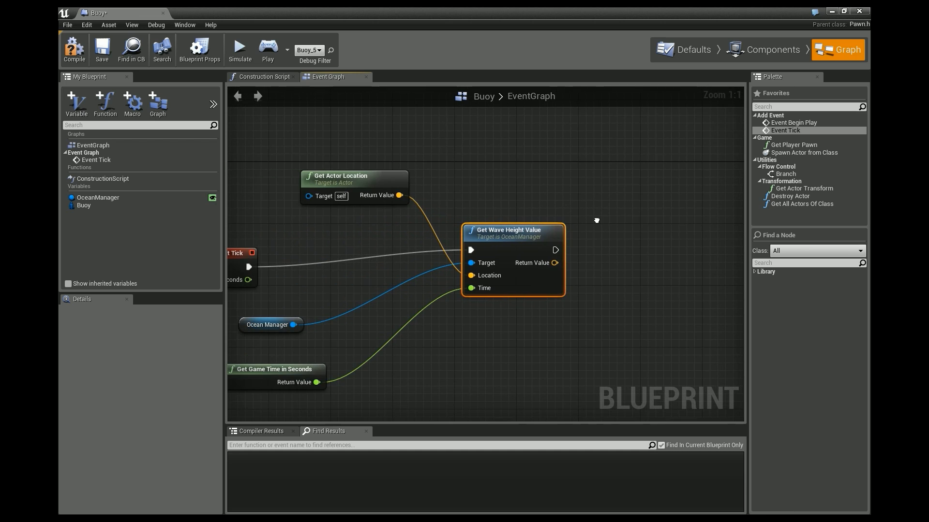
Add a Set Actor Location node and run it from the execution output of Get Wave Height Value
right_drag(376, 188, 508, 205)
right_click(507, 205)
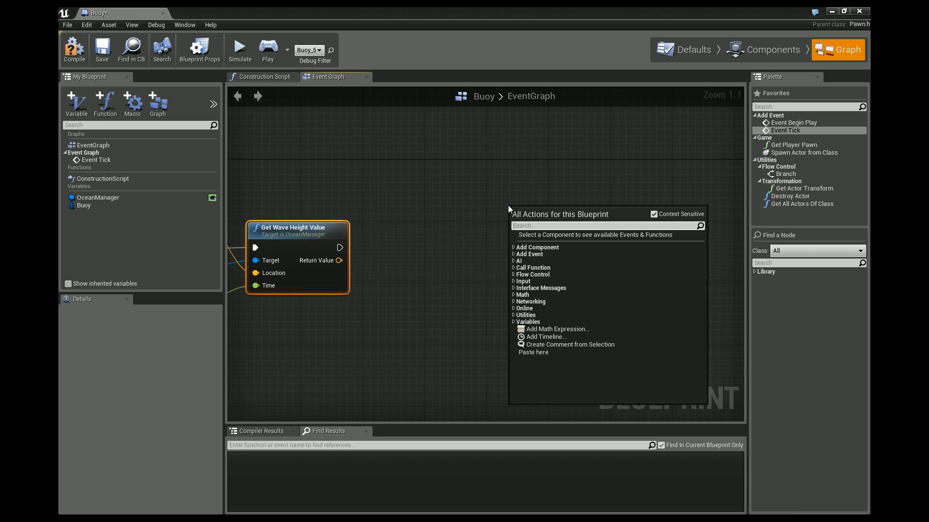
text(location)
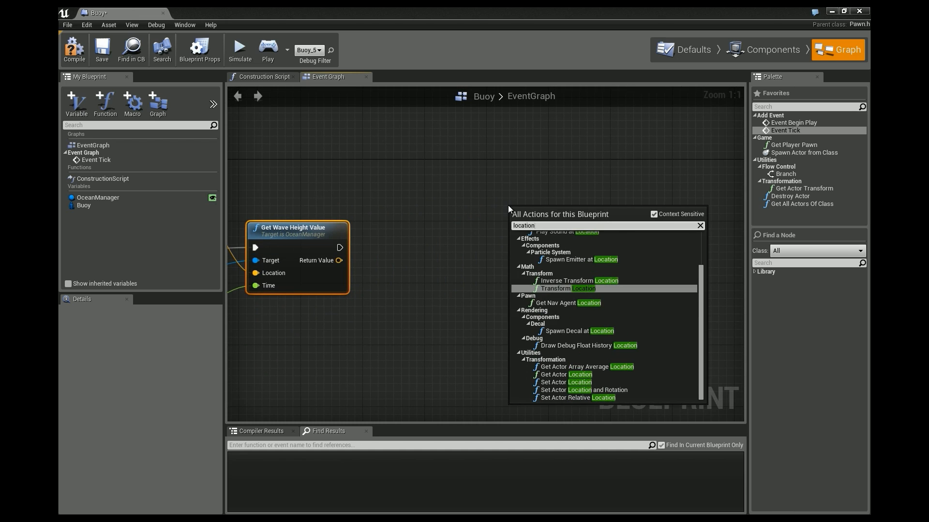
click(565, 382)
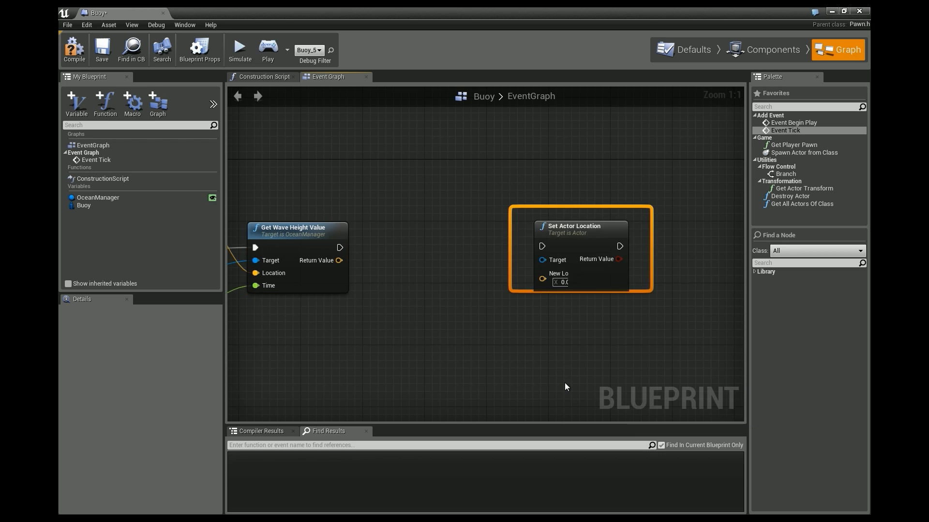
drag(570, 234, 563, 257)
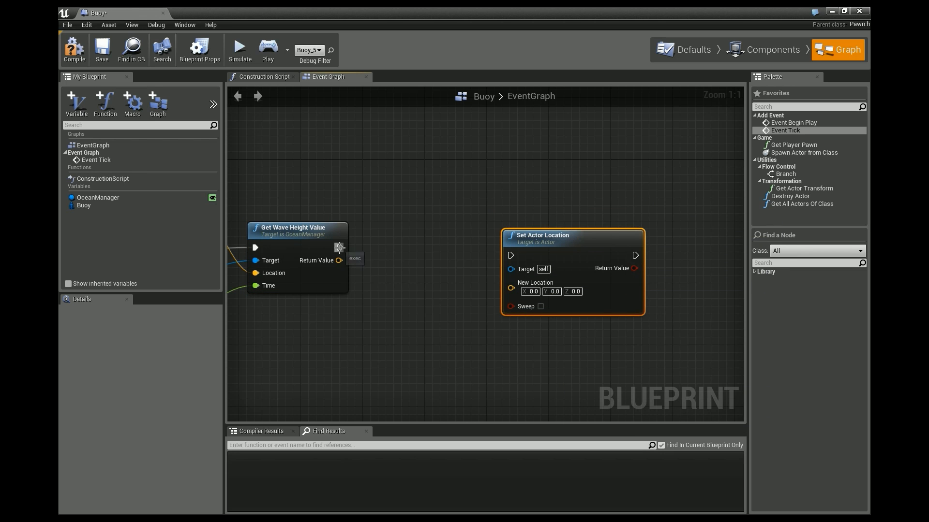
drag(500, 249, 510, 253)
drag(571, 235, 618, 228)
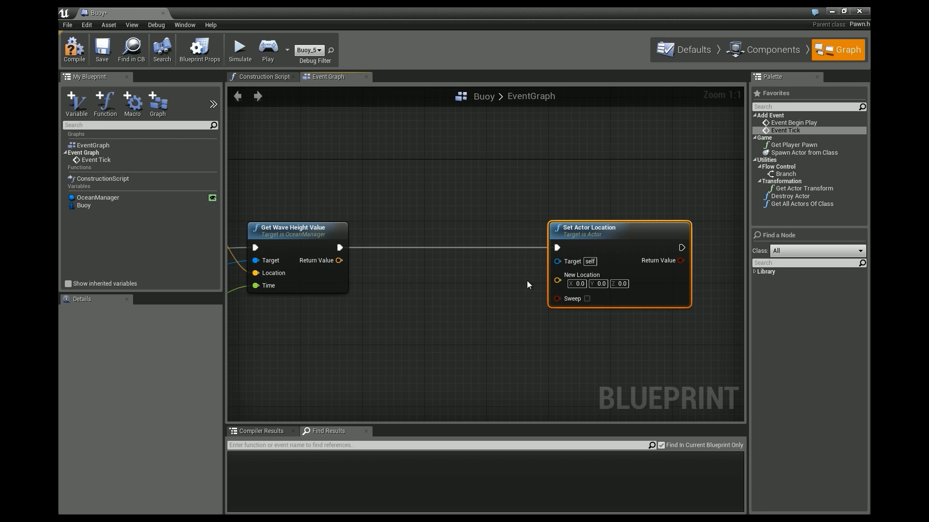
Supply the New Location input of Set Actor Location from a Make Vector node placed beside it
drag(562, 280, 495, 303)
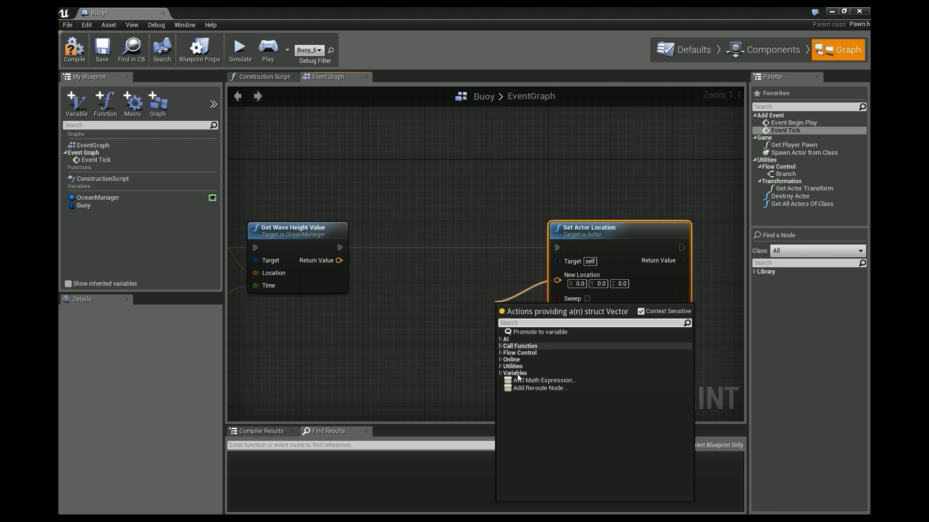
text(make)
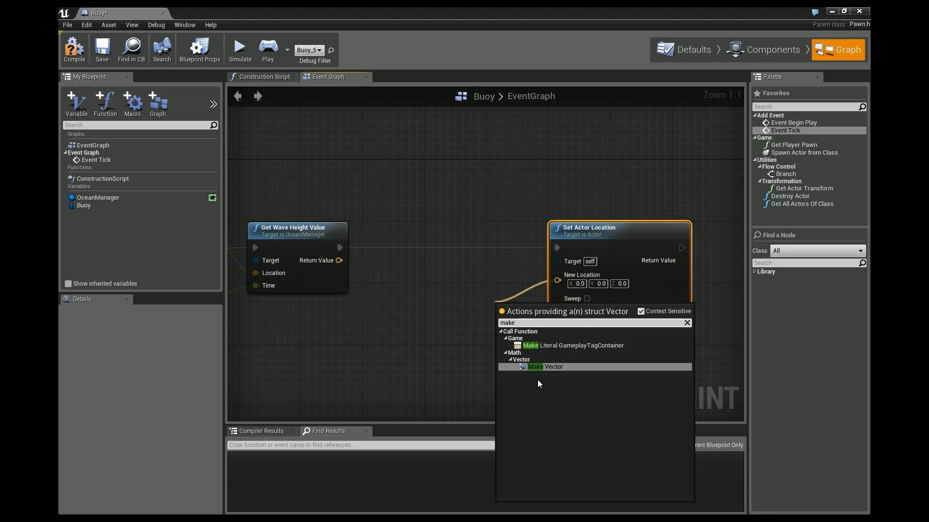
key(Return)
drag(546, 304, 500, 312)
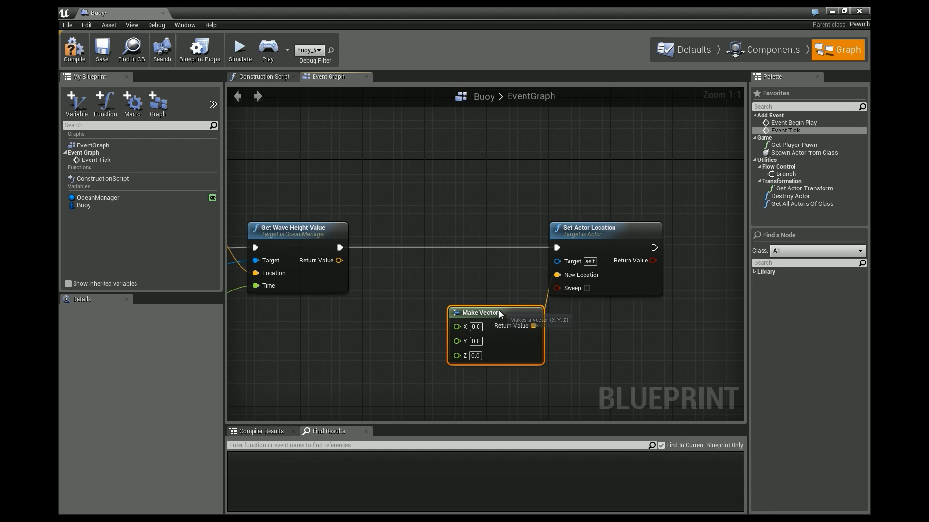
Split the wave height return value with a Break Vector node and connect its Z output to Make Vector's Z input
drag(340, 262, 359, 306)
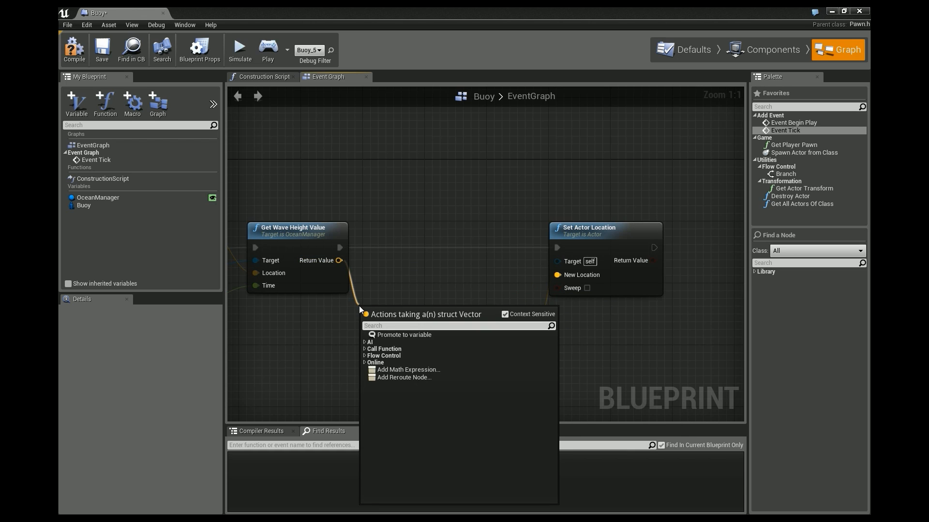
text(brwe)
key(BackSpace)
key(BackSpace)
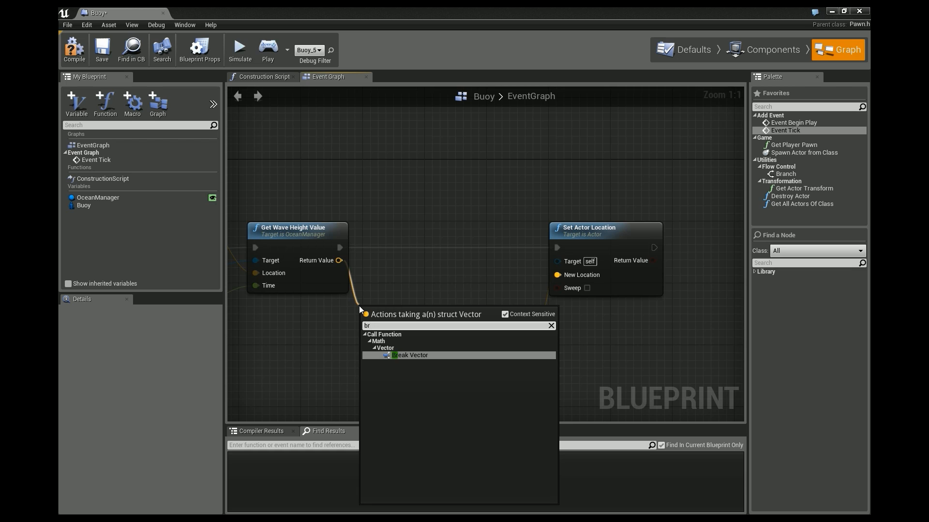
click(408, 354)
drag(410, 350, 458, 356)
click(500, 314)
drag(500, 314, 491, 291)
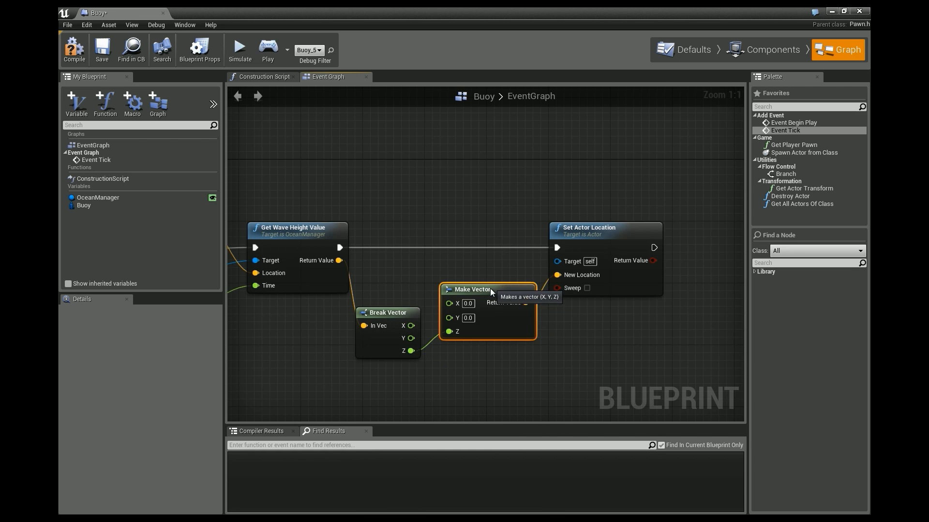
Split the Get Actor Location result with a second Break Vector and connect its X and Y outputs to Make Vector
right_drag(446, 208, 562, 236)
drag(346, 235, 506, 220)
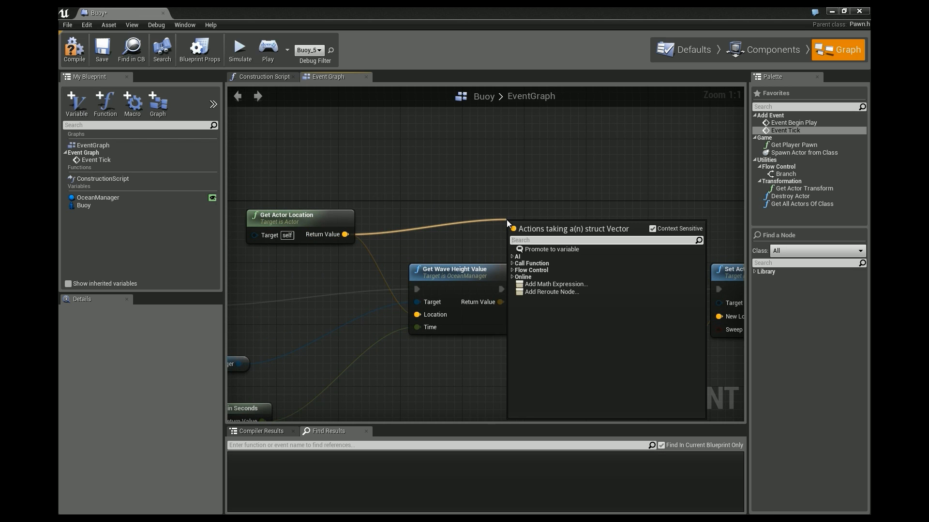
text(break)
key(Return)
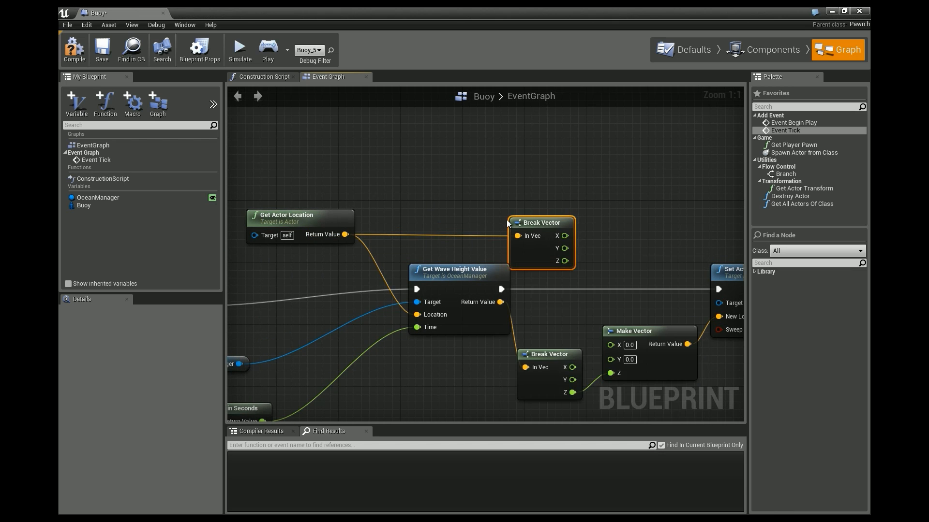
drag(531, 220, 562, 211)
right_drag(688, 246, 563, 234)
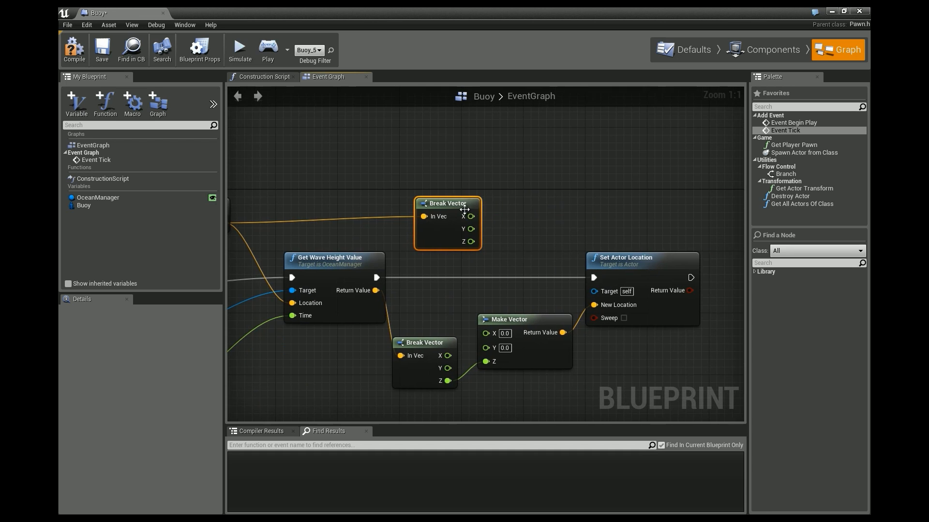
drag(472, 217, 485, 332)
drag(470, 229, 486, 345)
Rearrange the Break Vector, Make Vector and Set Actor Location nodes so the wiring is evenly spaced
scroll(536, 267, down, 2)
drag(589, 245, 471, 318)
drag(556, 246, 642, 235)
right_click(520, 224)
click(398, 310)
drag(398, 309, 437, 305)
scroll(497, 264, up, 2)
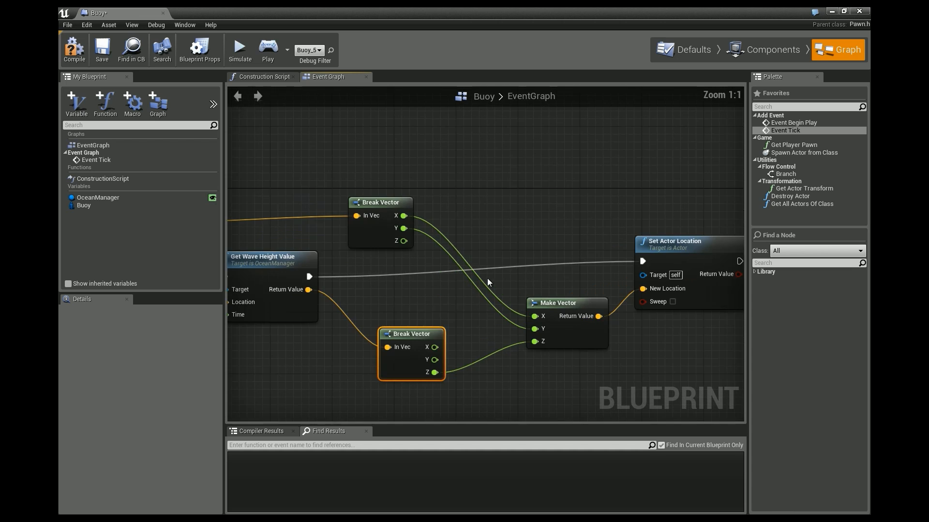
Examine the node chain from Event Tick through Get Wave Height Value to Set Actor Location
right_drag(451, 281, 743, 228)
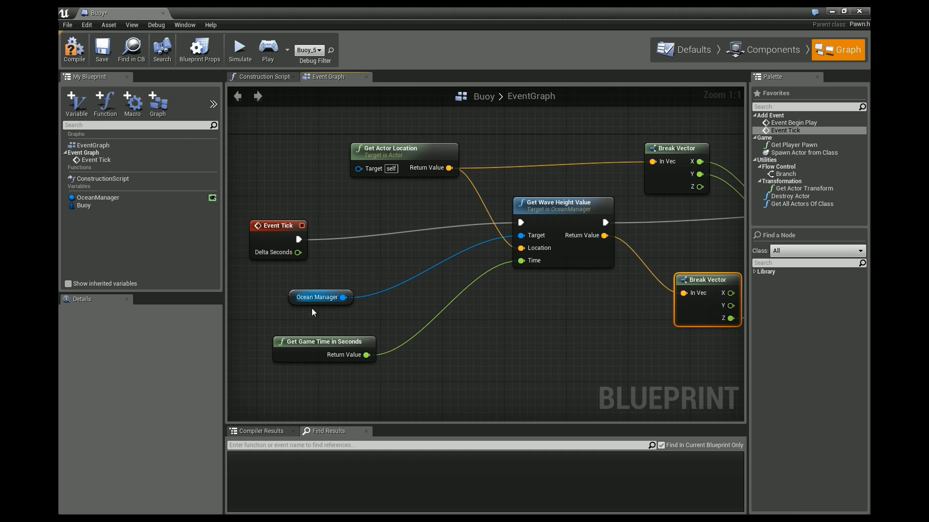
right_drag(392, 266, 318, 277)
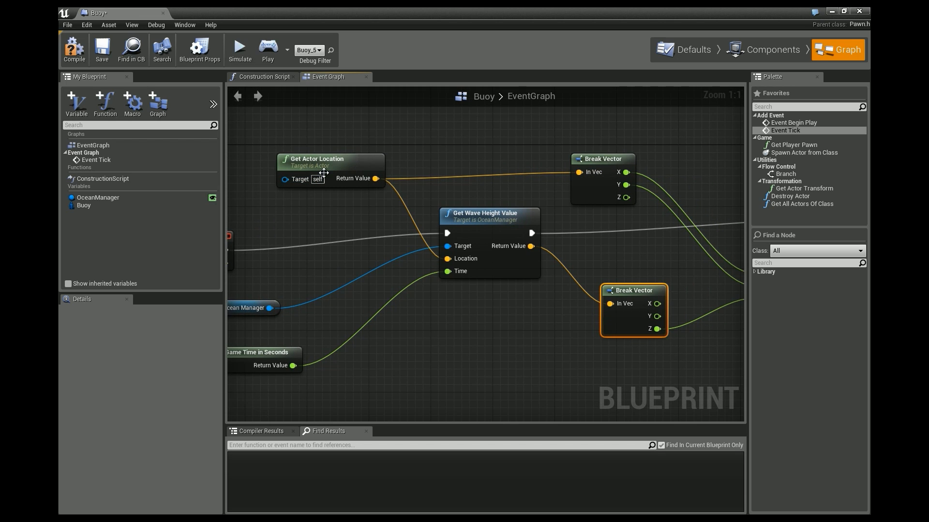
mouse_move(323, 173)
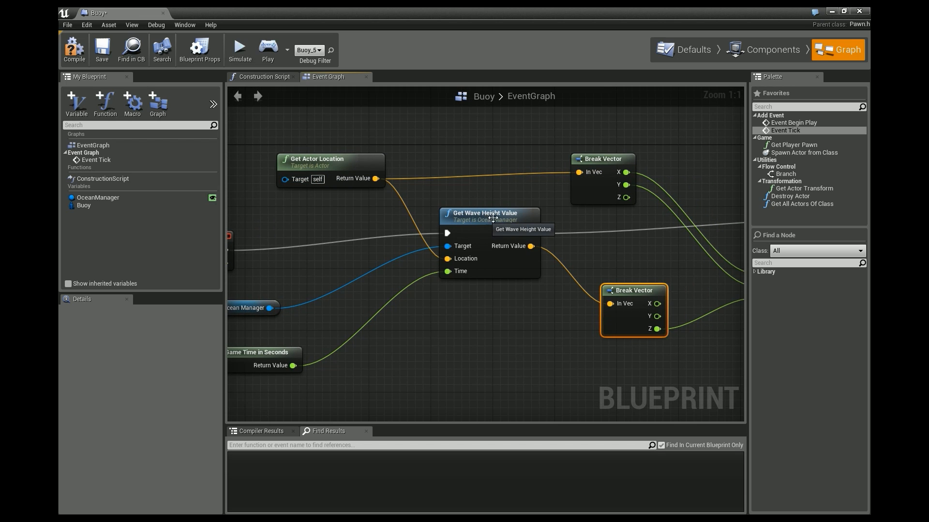
right_drag(570, 233, 378, 194)
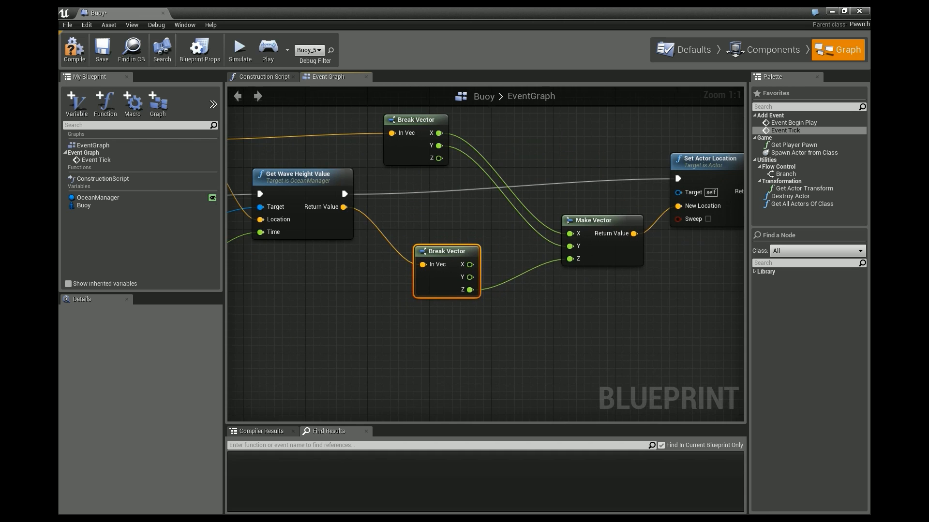
right_drag(515, 274, 391, 255)
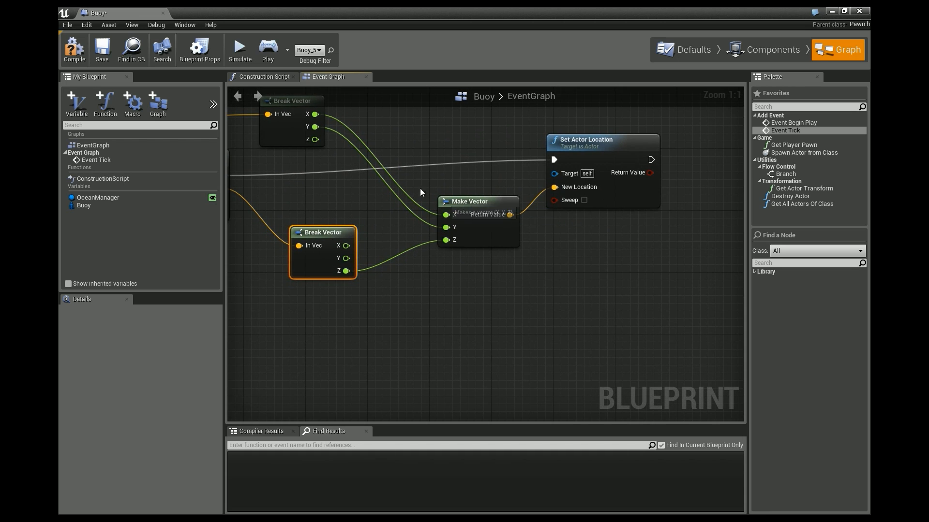
right_drag(316, 134, 457, 134)
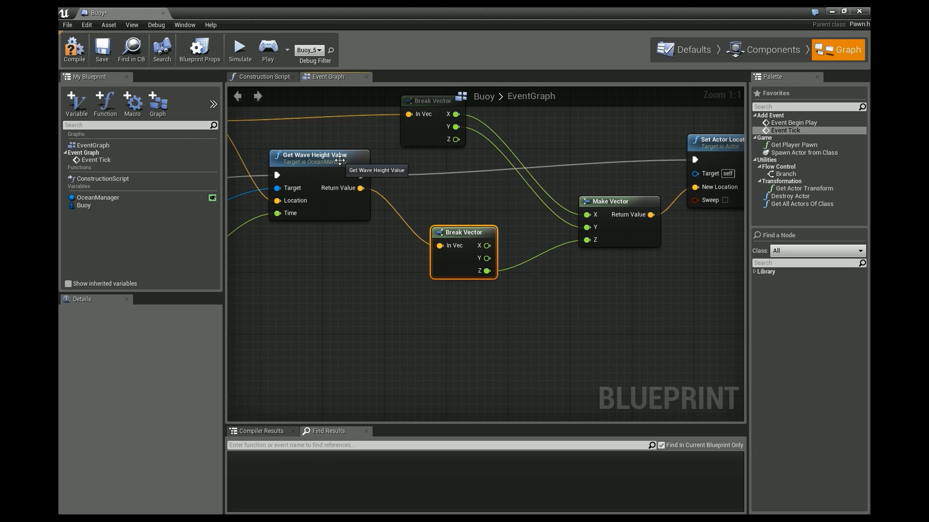
Compile and save the finished Buoy blueprint, and close its editor window
right_drag(486, 183, 424, 185)
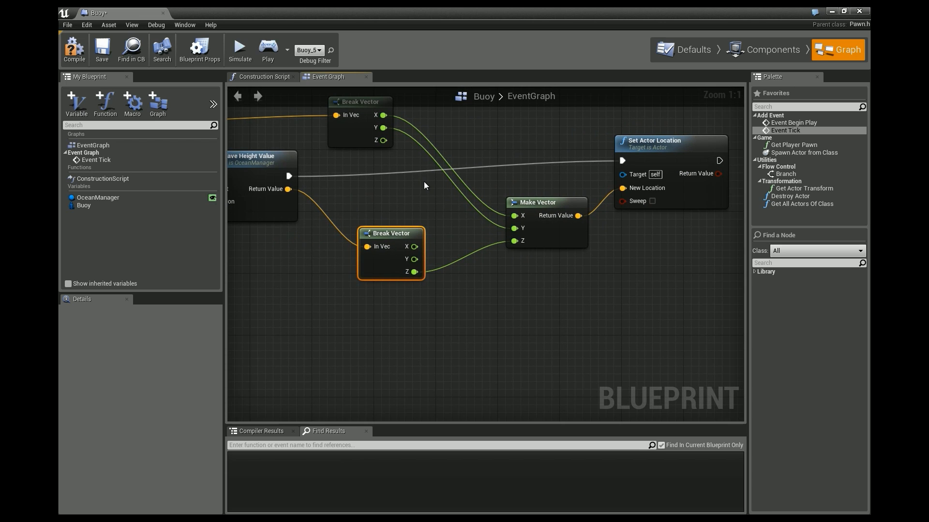
right_drag(424, 185, 431, 183)
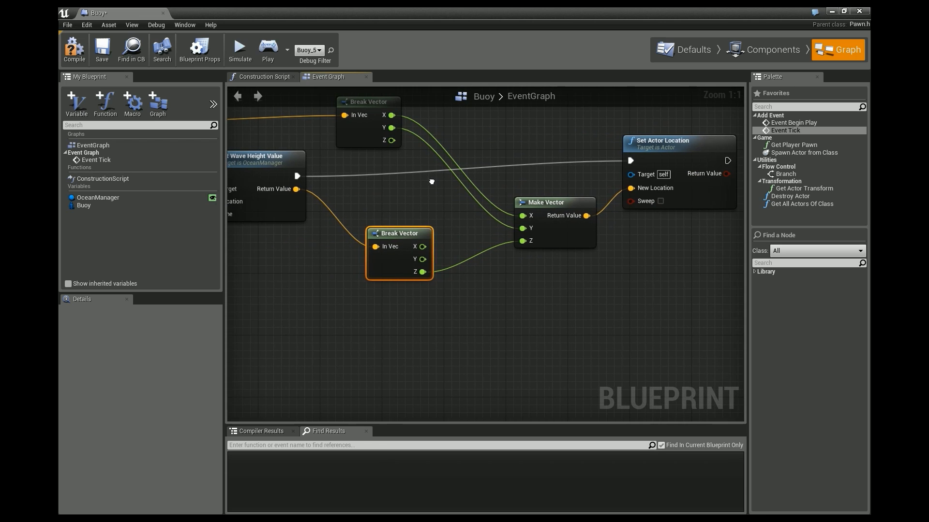
right_click(432, 181)
click(393, 178)
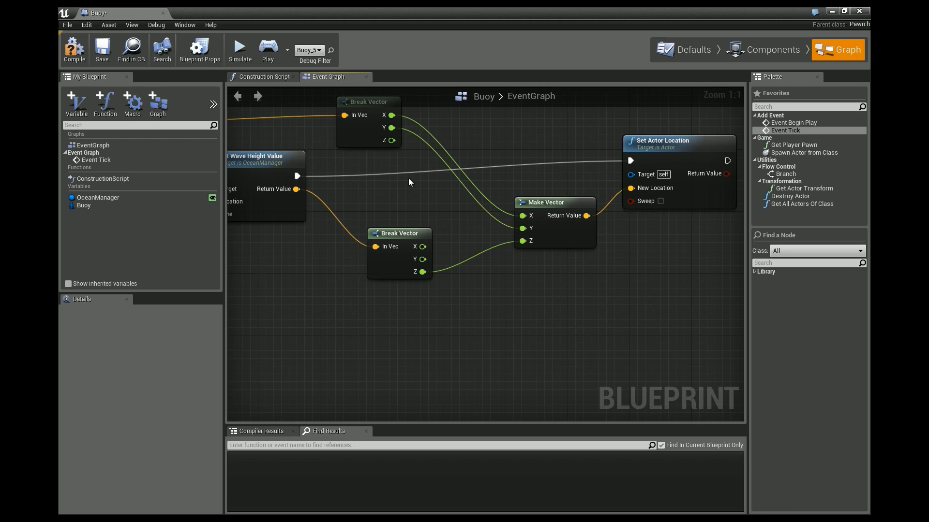
right_drag(557, 138, 473, 153)
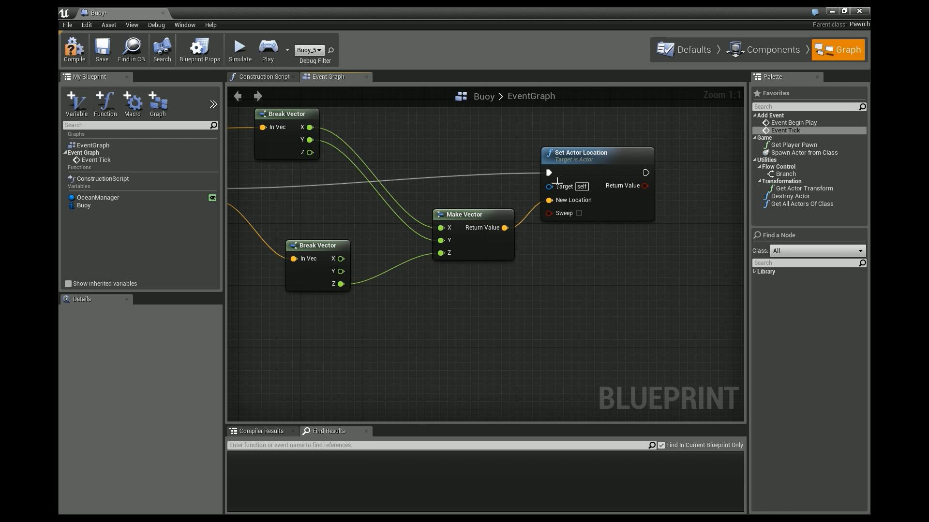
right_drag(425, 147, 520, 161)
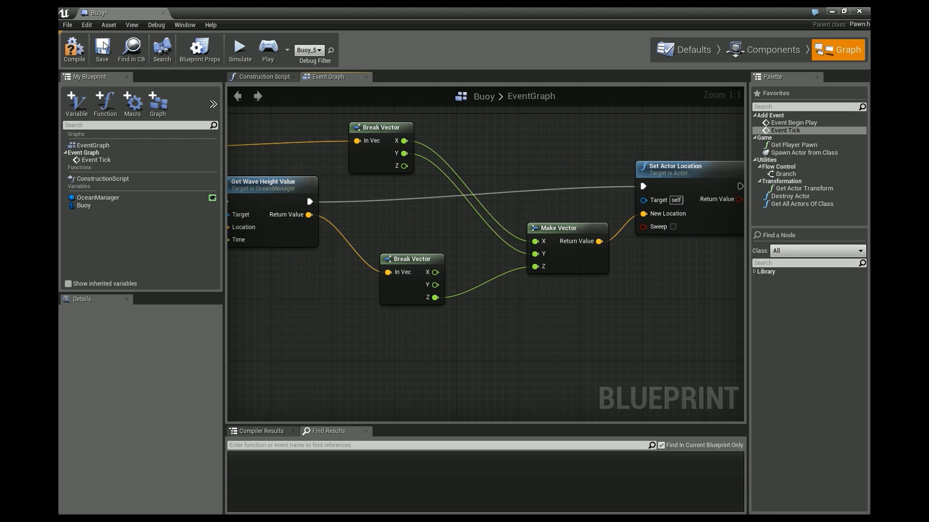
click(74, 48)
click(102, 48)
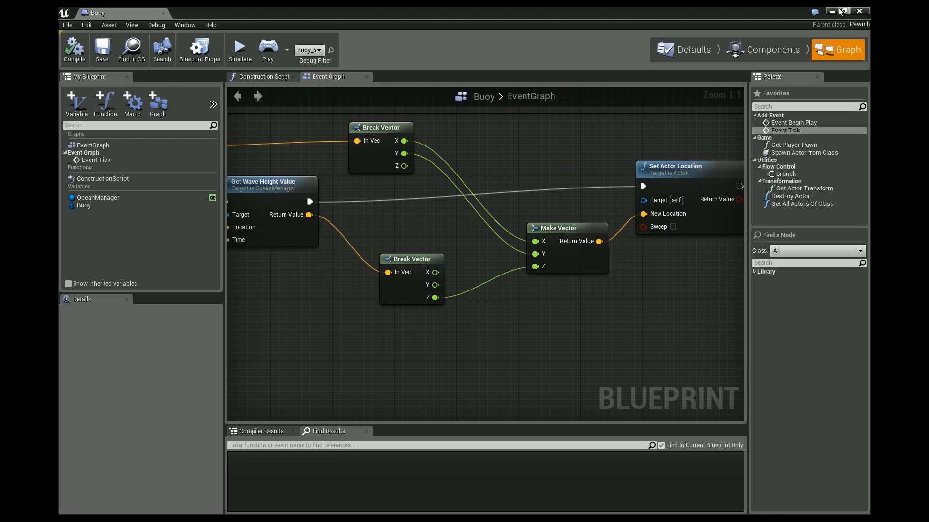
click(859, 11)
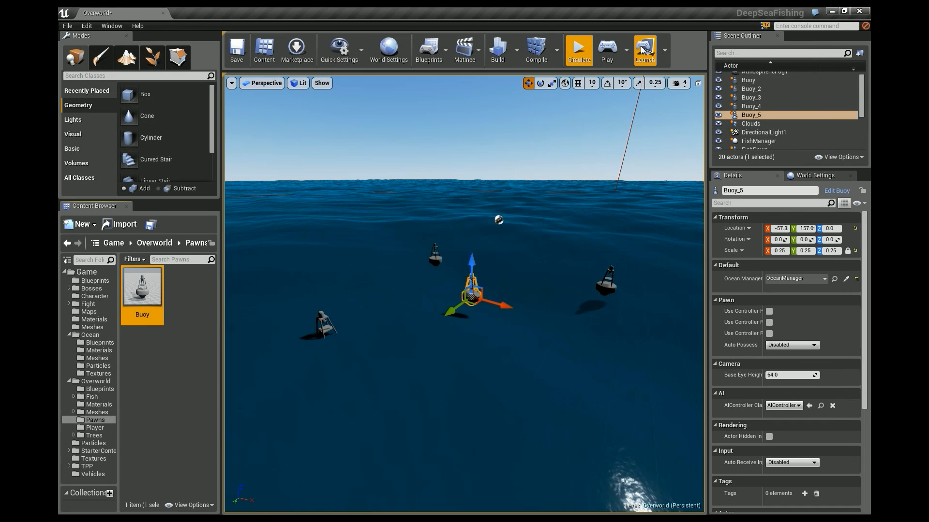
Simulate the Overworld level, fly the camera around the buoys to check how they float, and stop the simulation
click(579, 51)
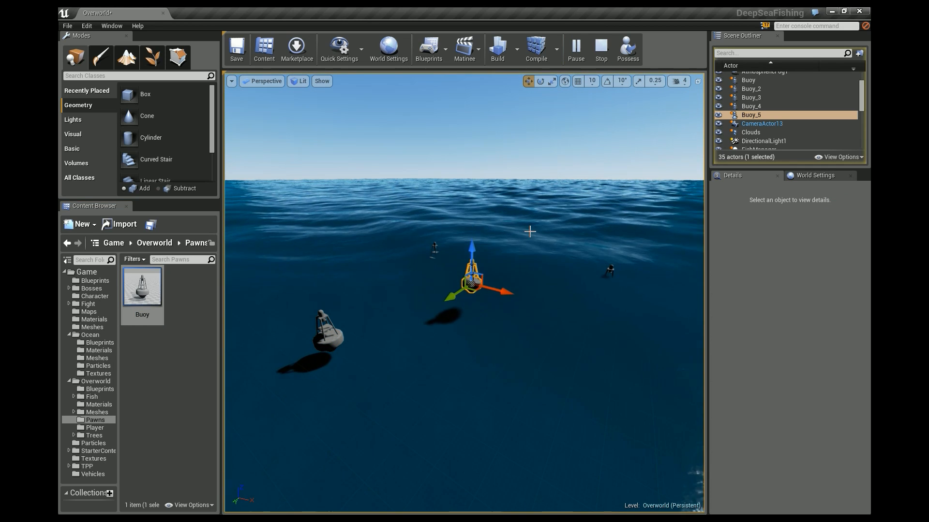
right_drag(512, 268, 429, 251)
key(s)
key(w)
key(d)
key(a)
key(d)
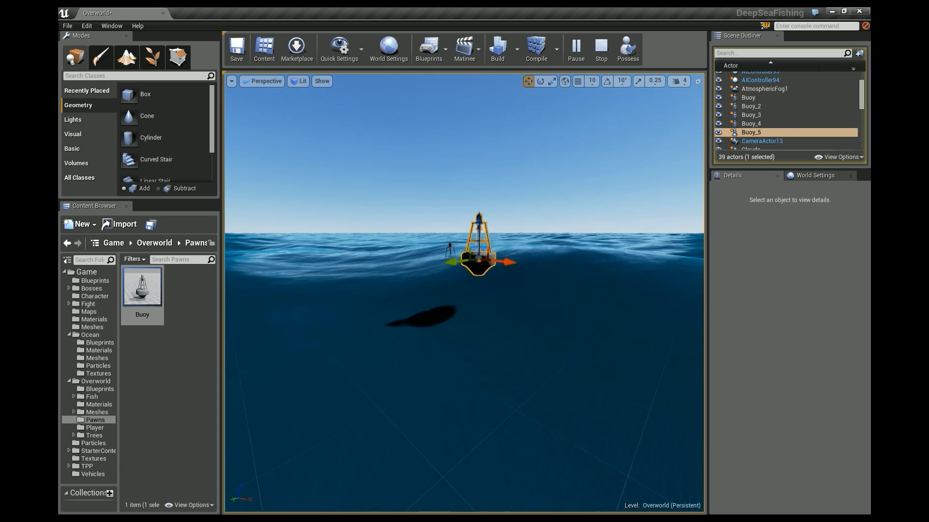
click(600, 53)
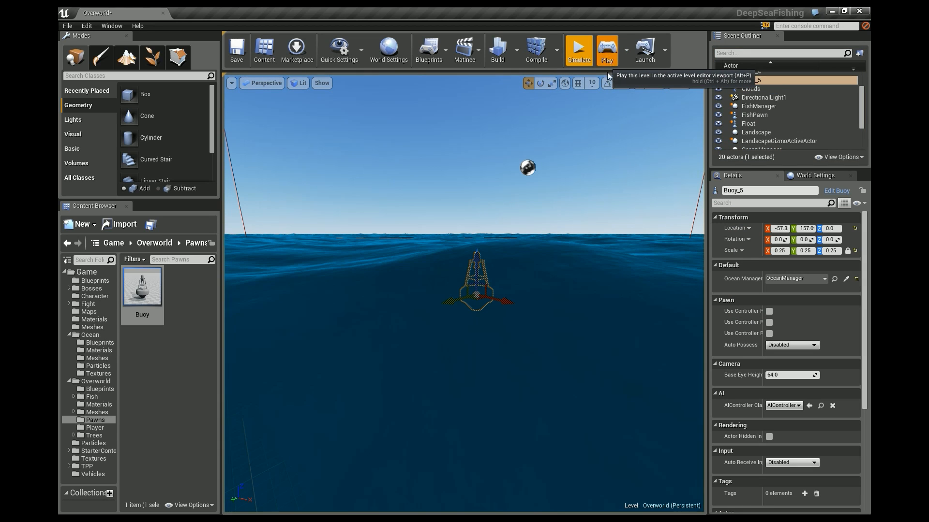
Play the Overworld level, steer the boat around the buoys to watch them on the waves, and end the session
click(608, 61)
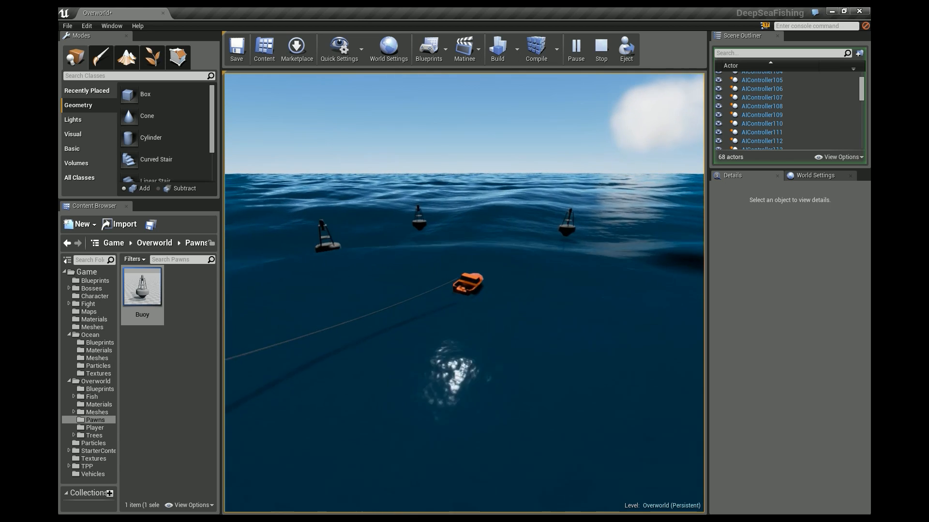
key(w)
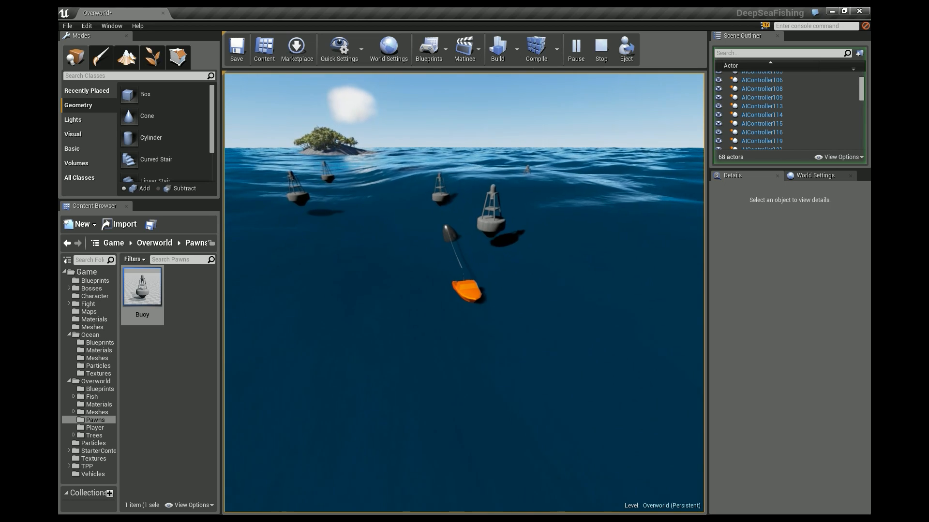
key(Escape)
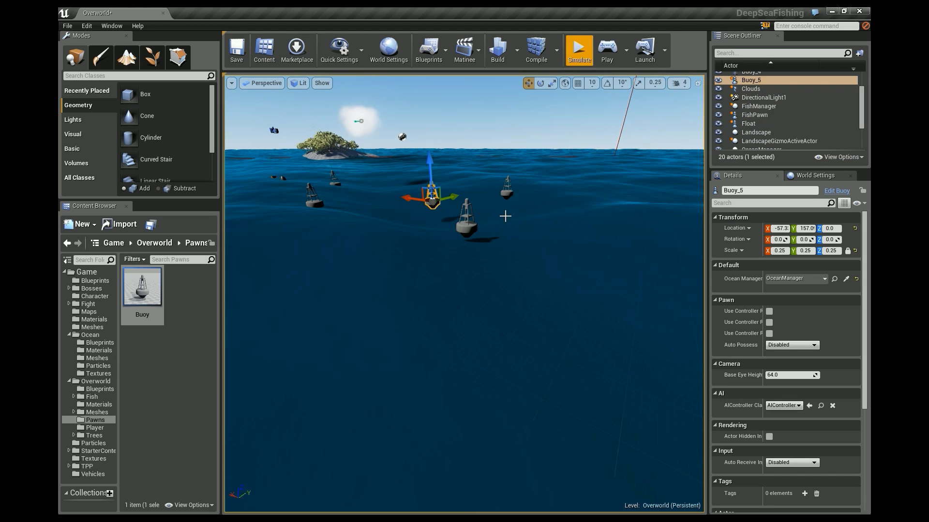
mouse_move(490, 210)
right_down()
mouse_move(513, 252)
mouse_move(490, 210)
right_up()
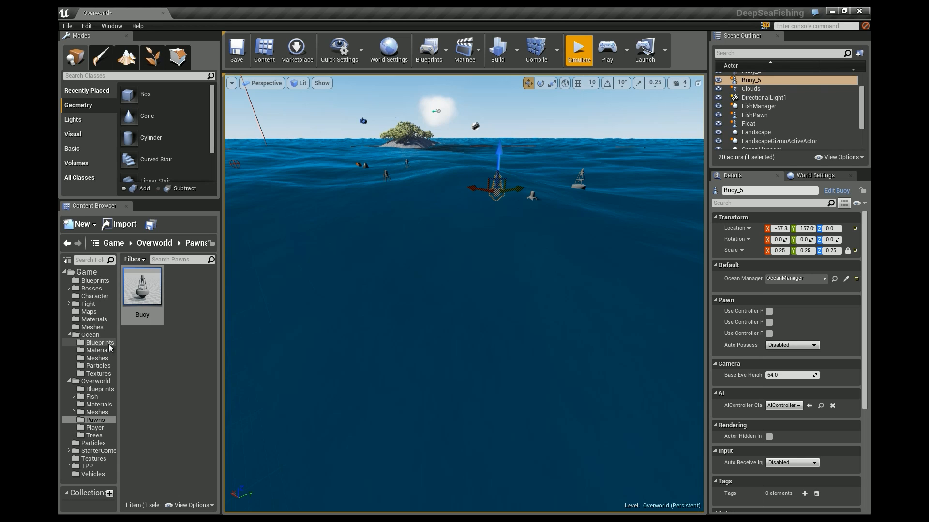
Open OceanManagerHelper from Ocean's Blueprints folder, enable the Debug? literal bool in ProcessWaveHeightAtPoint, and close the blueprint
click(96, 336)
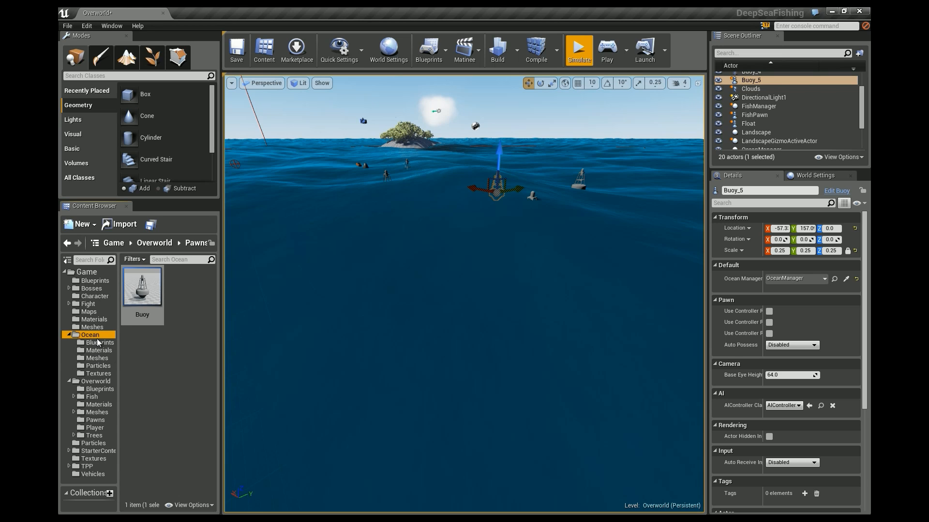
click(99, 343)
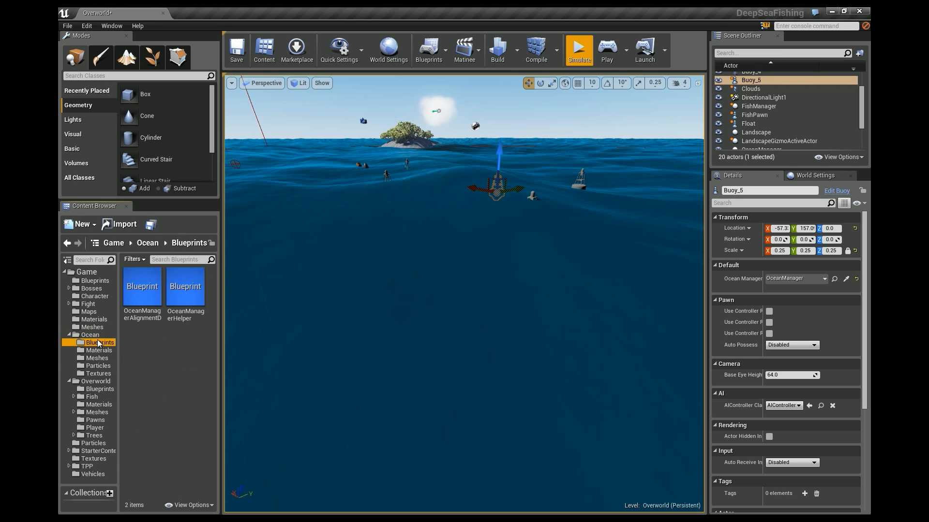
double_click(185, 286)
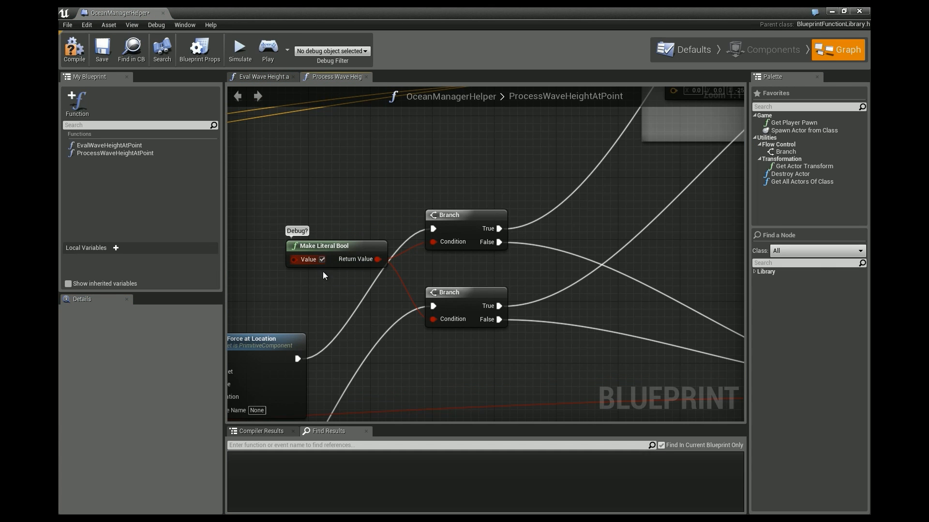
click(864, 12)
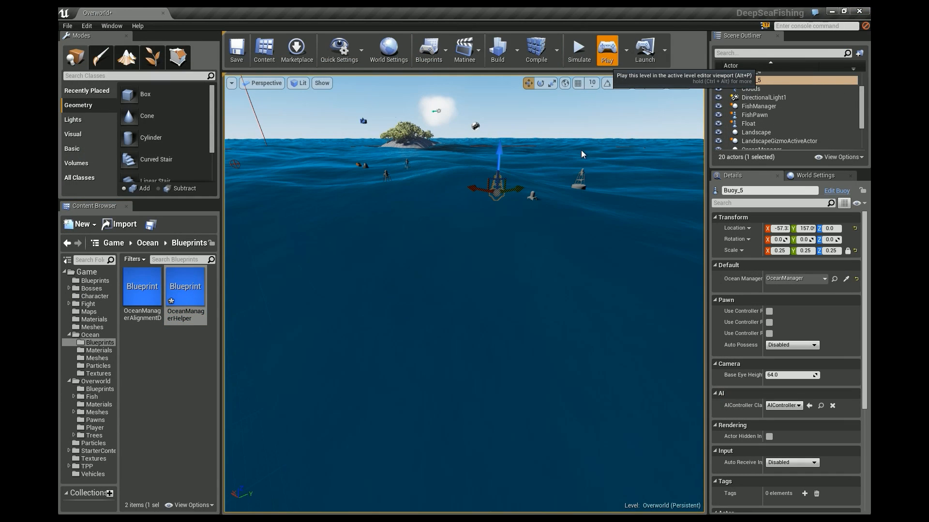
Play the level with wave debugging enabled to examine the boat's debug points among the buoys, and stop playing
key(alt+p)
click(510, 207)
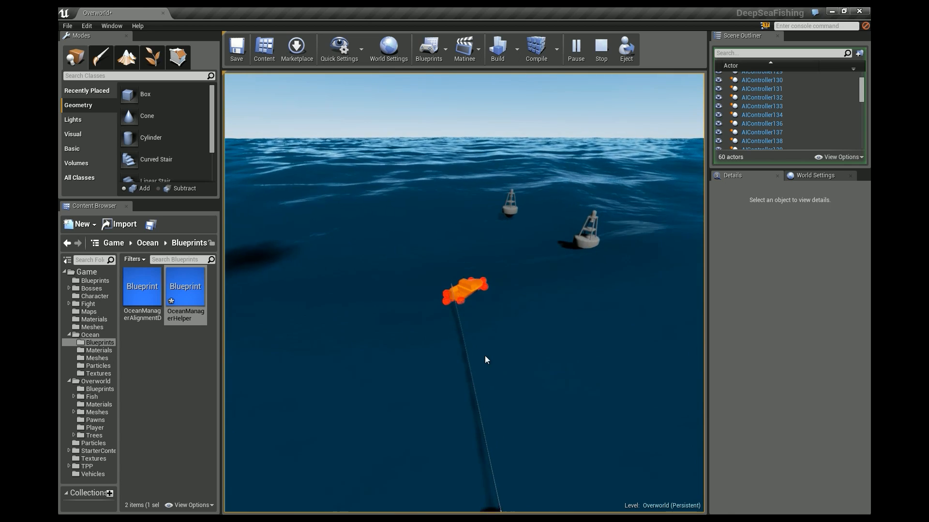
key(Escape)
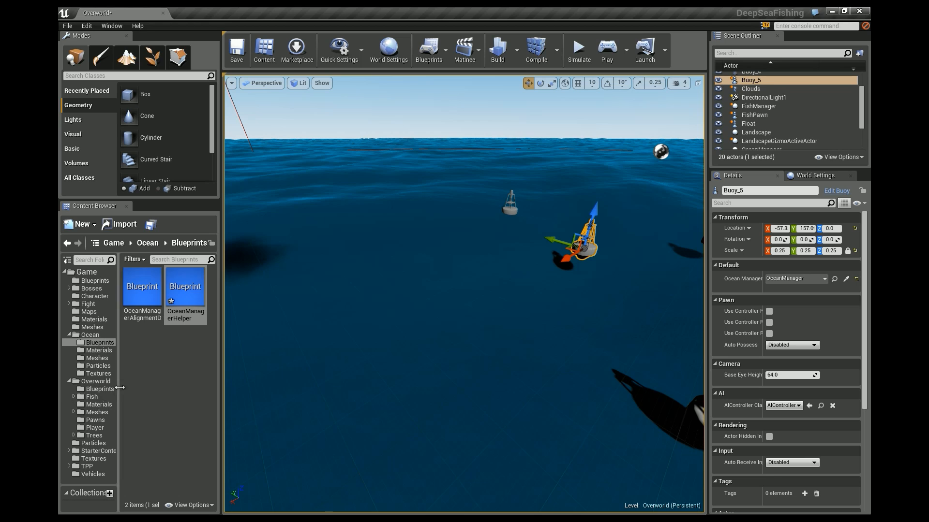
Open the Buoy blueprint from the Overworld Pawns folder, and review its event graph and Buoy mesh variable
click(99, 389)
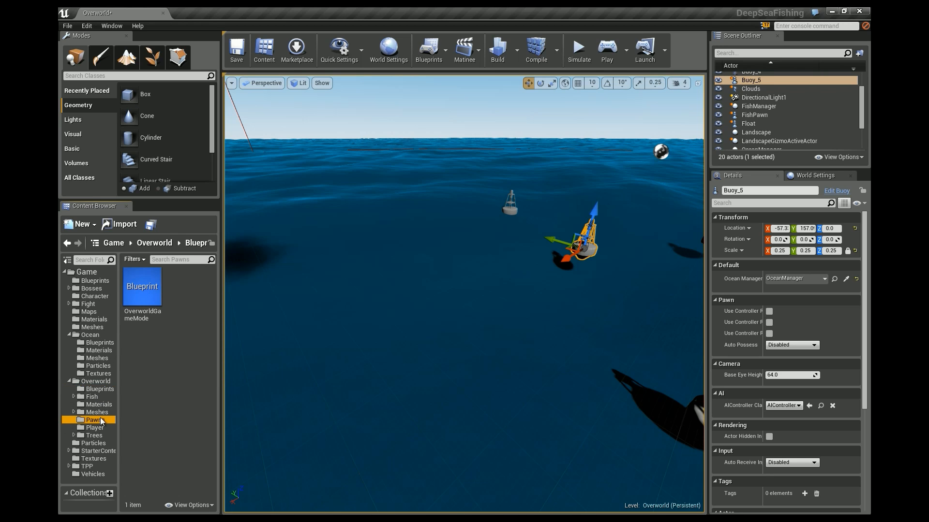
double_click(144, 312)
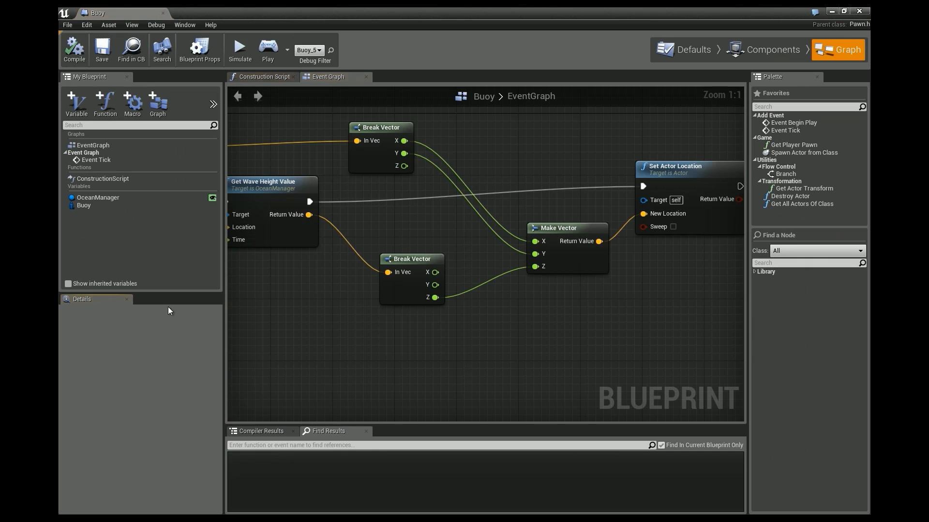
scroll(498, 266, down, 5)
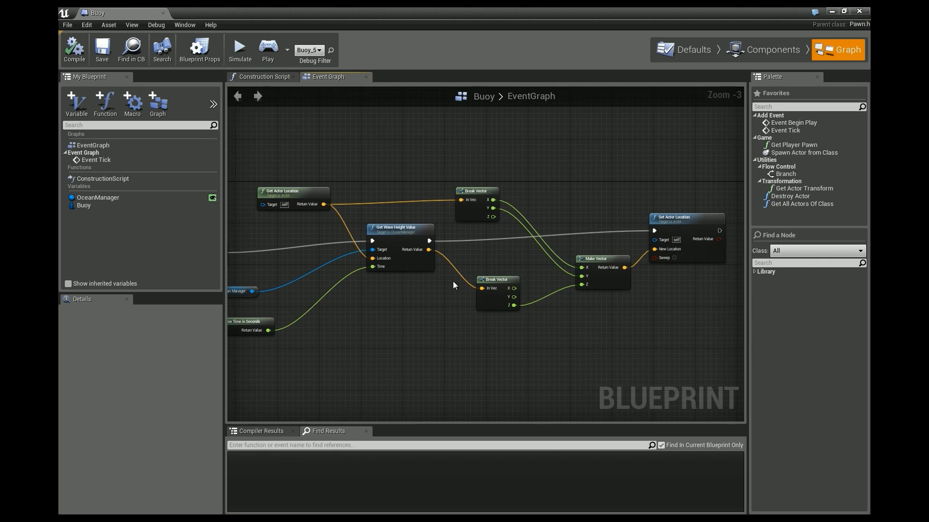
scroll(454, 283, up, 3)
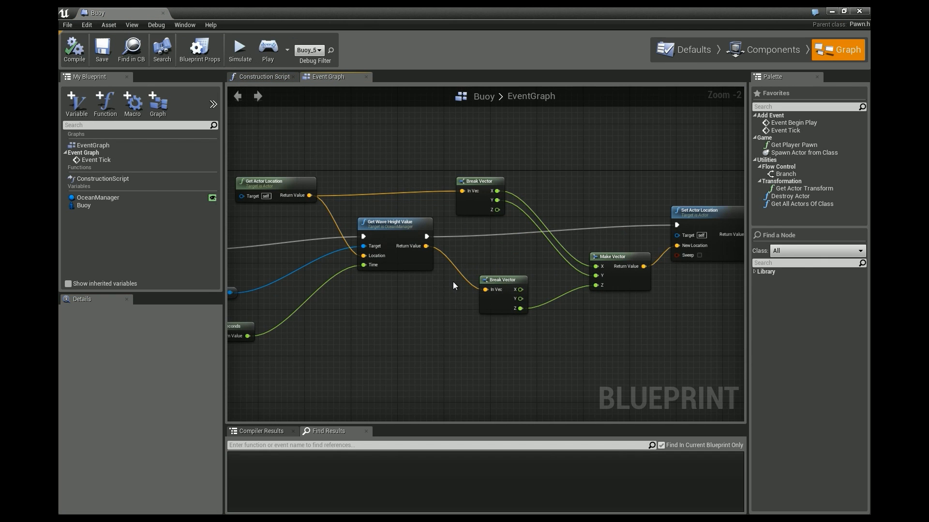
right_drag(405, 296, 387, 302)
click(83, 205)
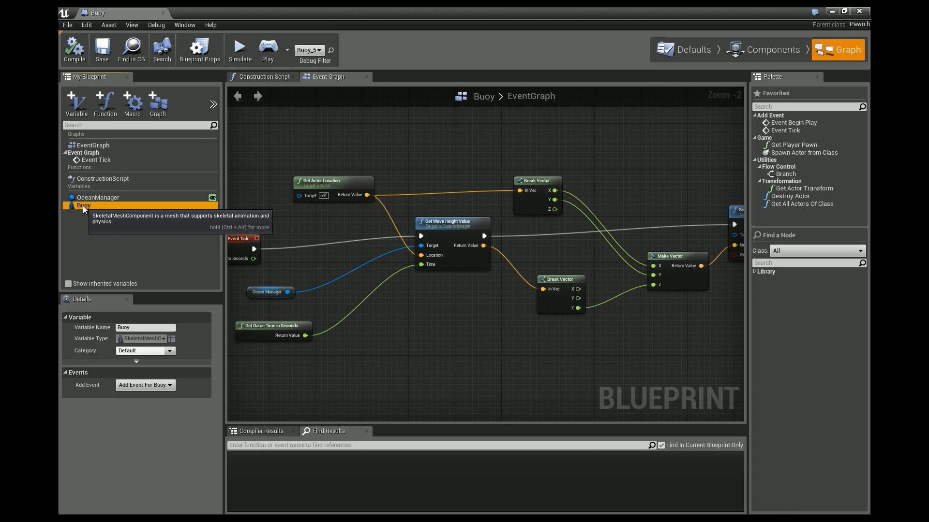
Set the root Buoy component's collision preset to PhysicsActor and close the blueprint
click(773, 50)
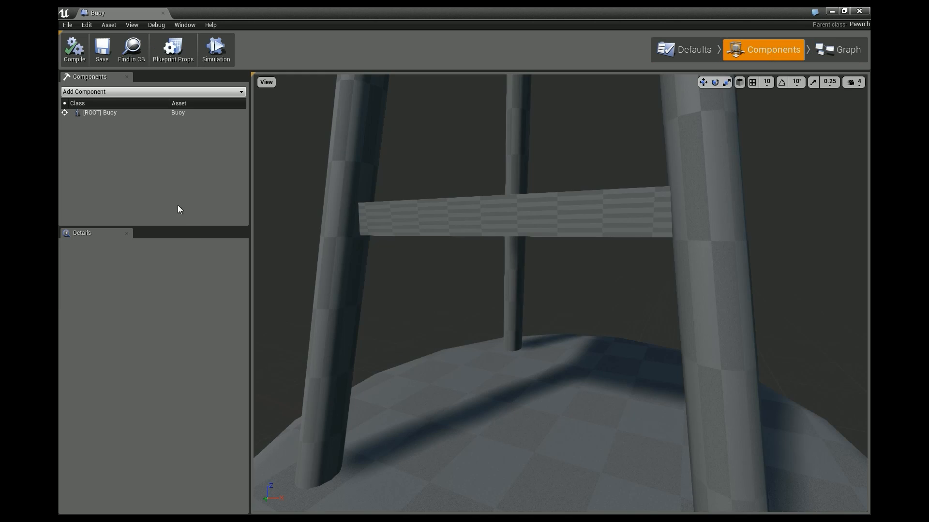
click(103, 113)
scroll(144, 370, down, 10)
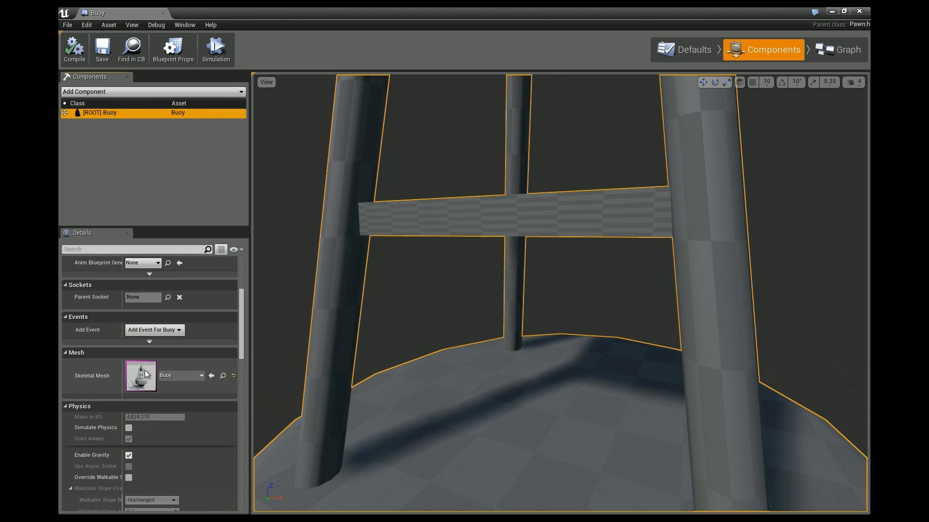
scroll(144, 370, down, 3)
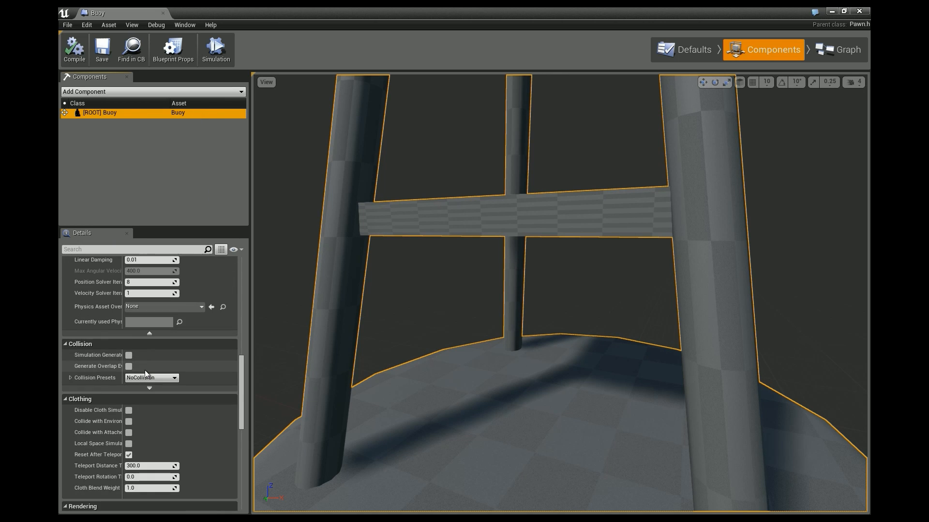
click(152, 378)
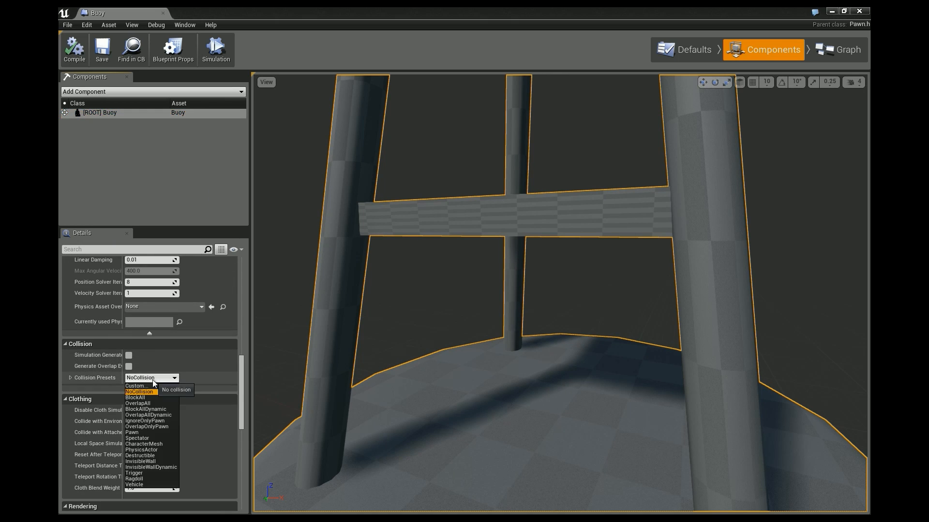
click(153, 450)
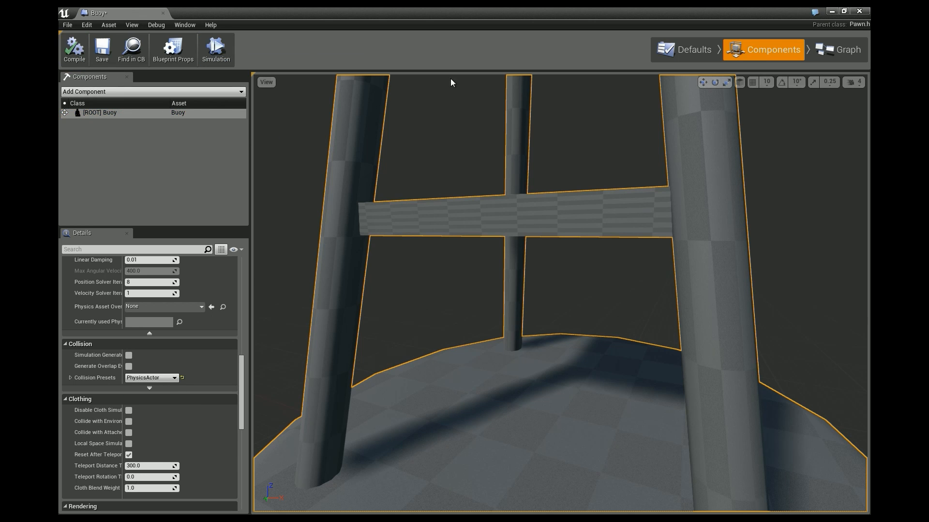
click(859, 12)
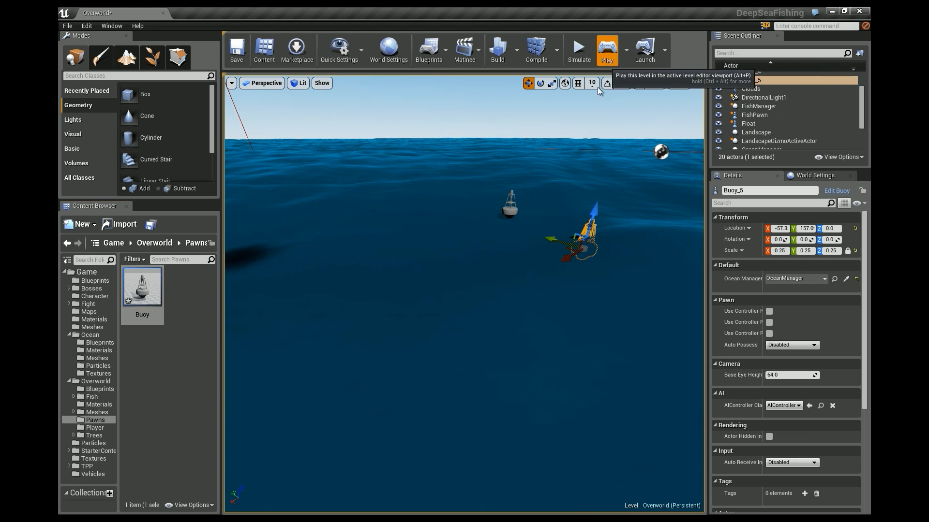
Play the level and drive the boat up against a buoy to test its collision, and end the session
click(607, 47)
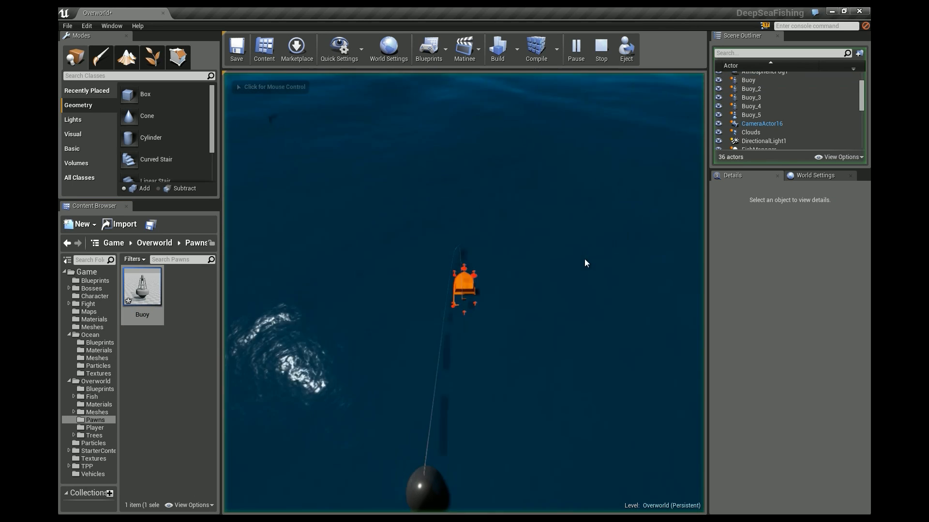
click(611, 92)
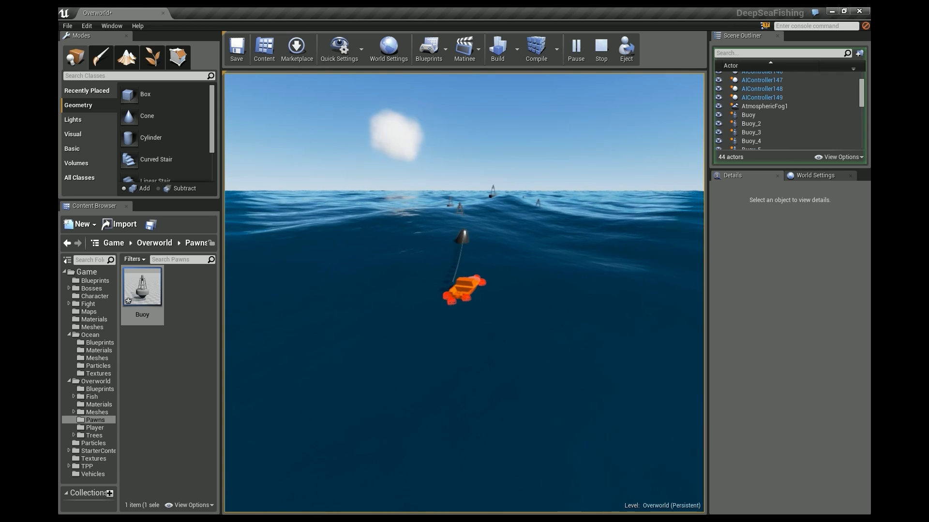
key(w)
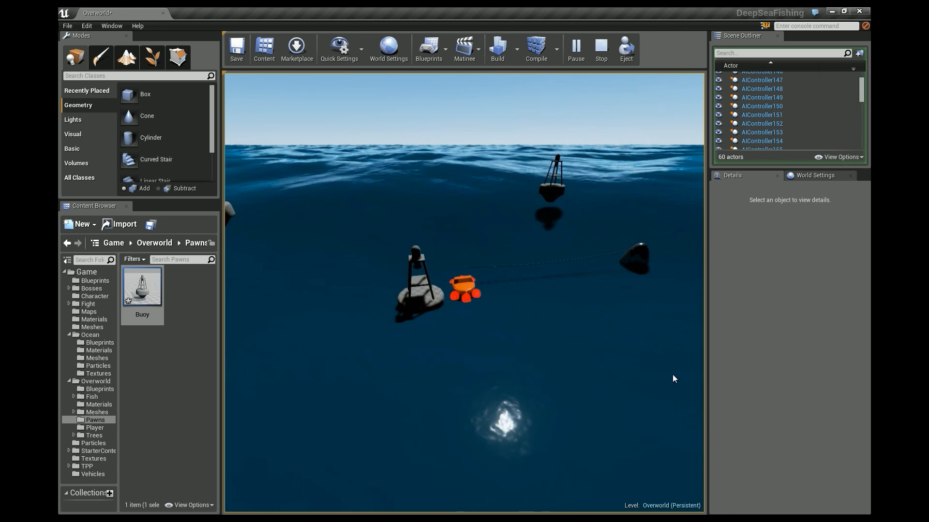
key(Escape)
Open the Buoy blueprint and delete its wave-height and location nodes, keeping Event Tick, Ocean Manager and Get Game Time in Seconds
double_click(129, 292)
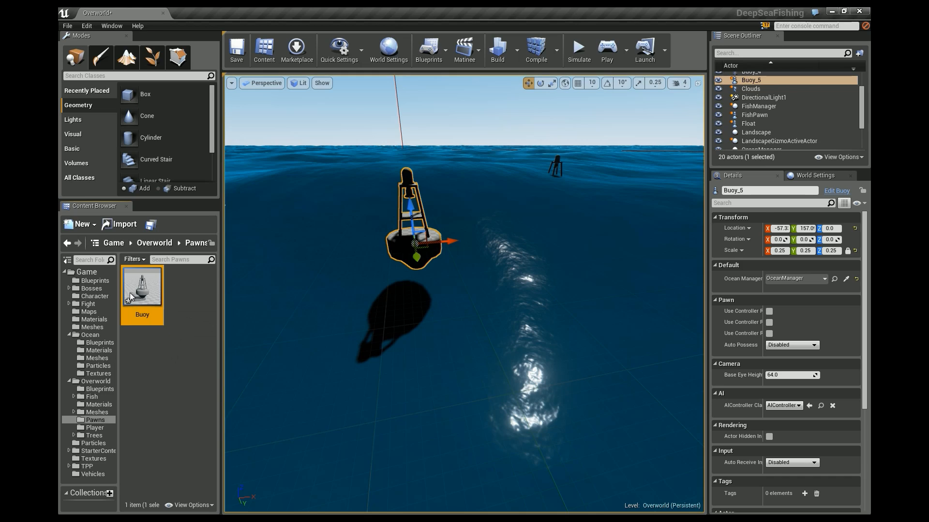
scroll(491, 295, down, 4)
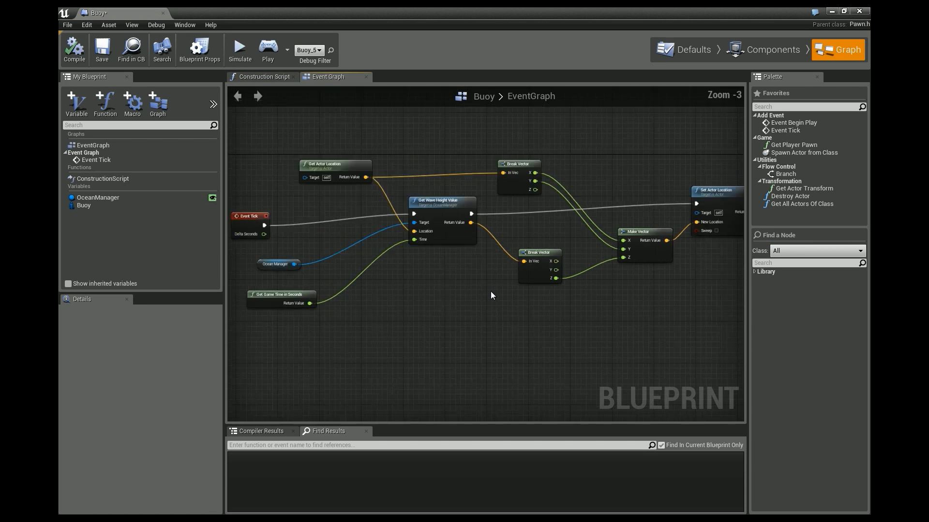
scroll(492, 296, up, 3)
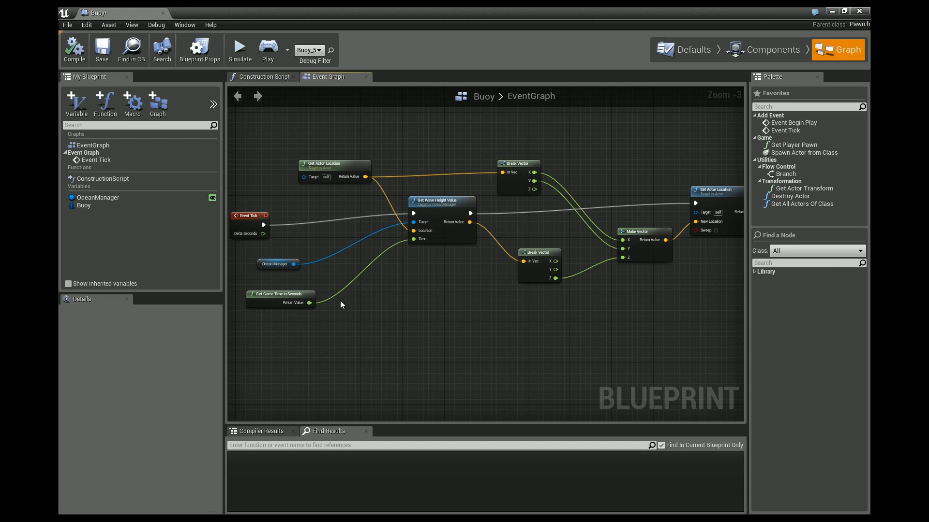
right_drag(422, 306, 430, 345)
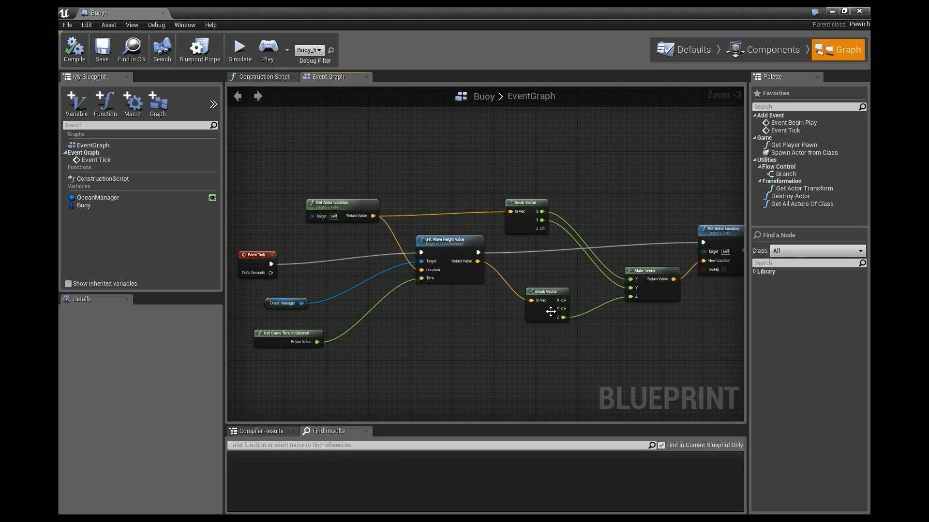
right_drag(495, 330, 468, 286)
scroll(469, 287, down, 2)
drag(376, 162, 649, 300)
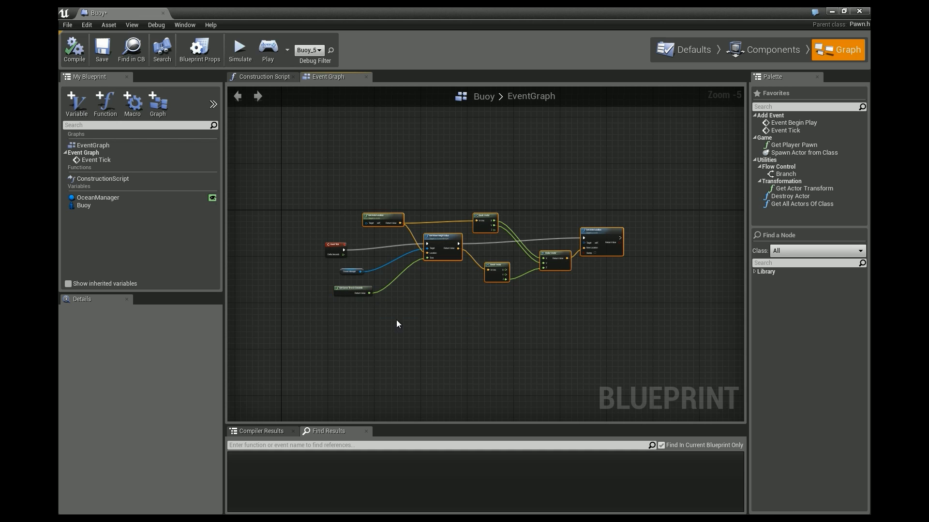
key(Delete)
key(Home)
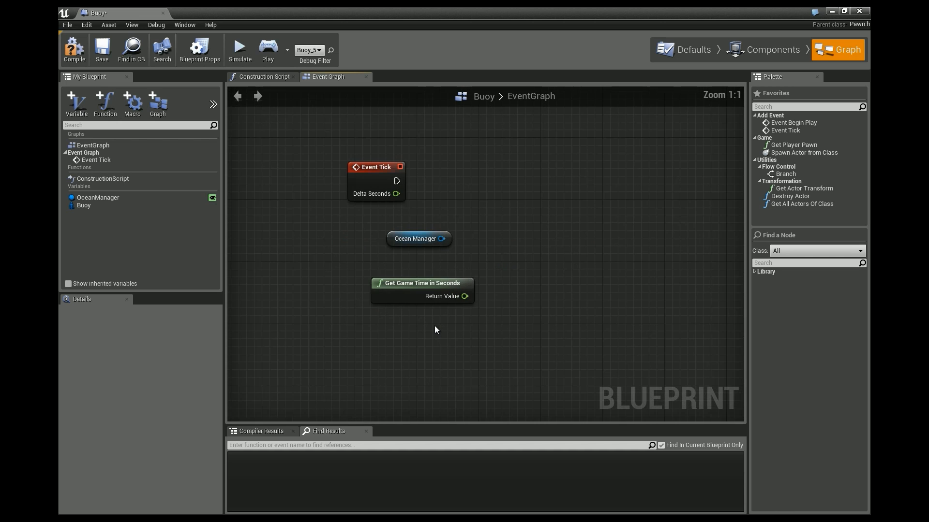
Add a Process Wave Height at Point node to the event graph, well clear of the remaining nodes
right_drag(574, 254, 432, 303)
right_drag(298, 301, 426, 301)
scroll(425, 301, down, 2)
right_drag(523, 257, 386, 274)
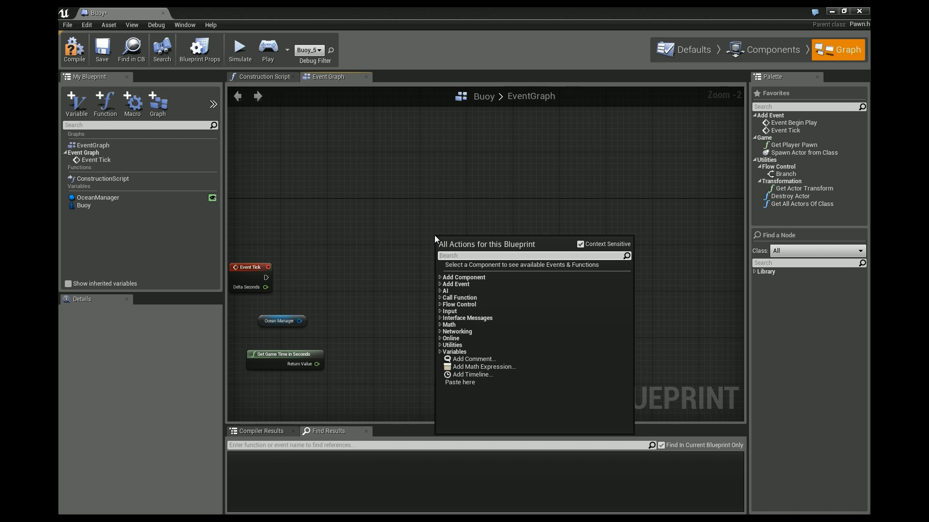
text(proce)
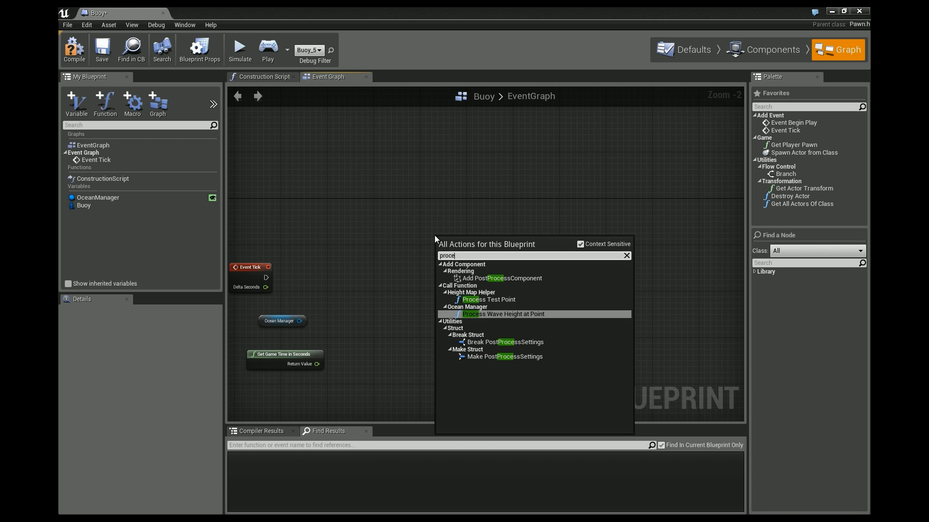
click(522, 315)
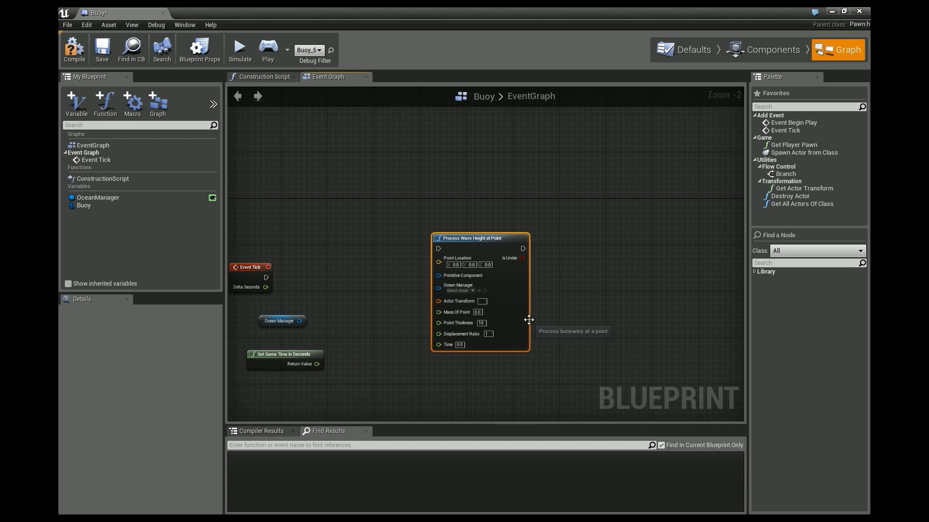
drag(480, 240, 503, 229)
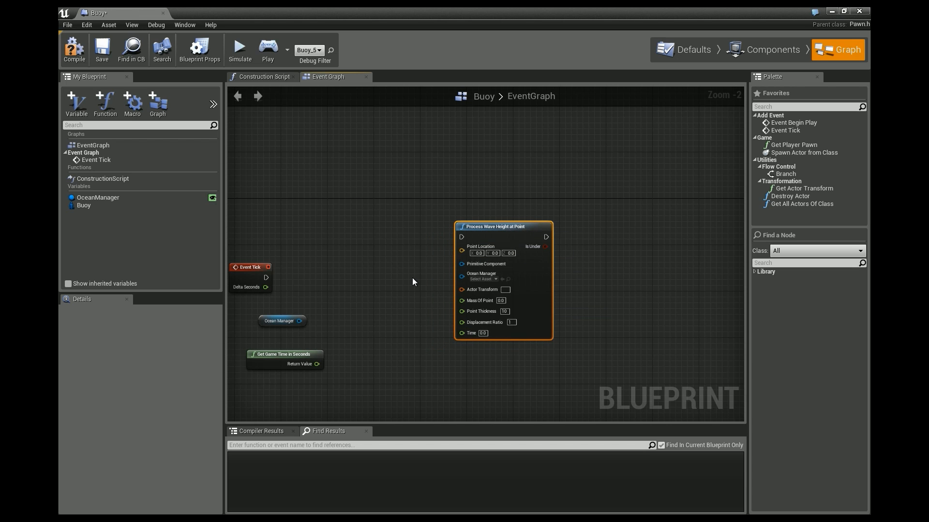
right_drag(412, 277, 387, 259)
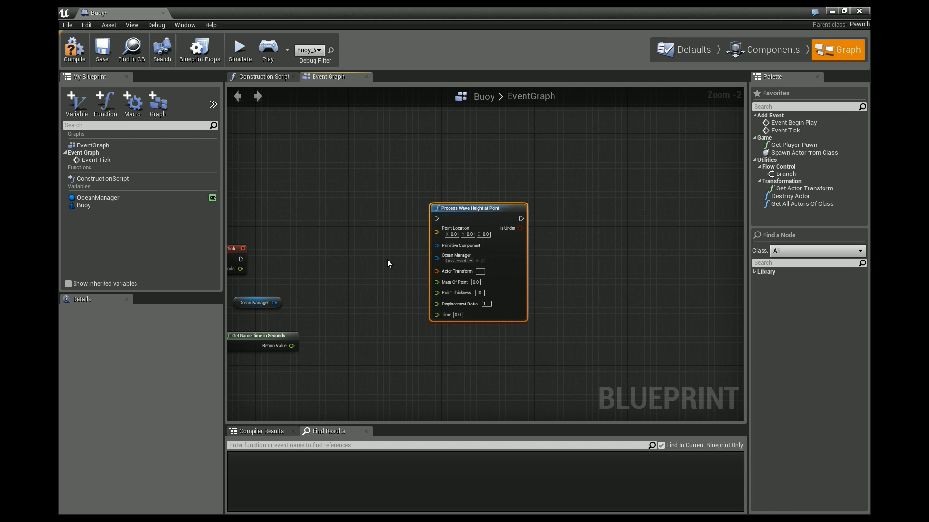
right_drag(342, 260, 424, 250)
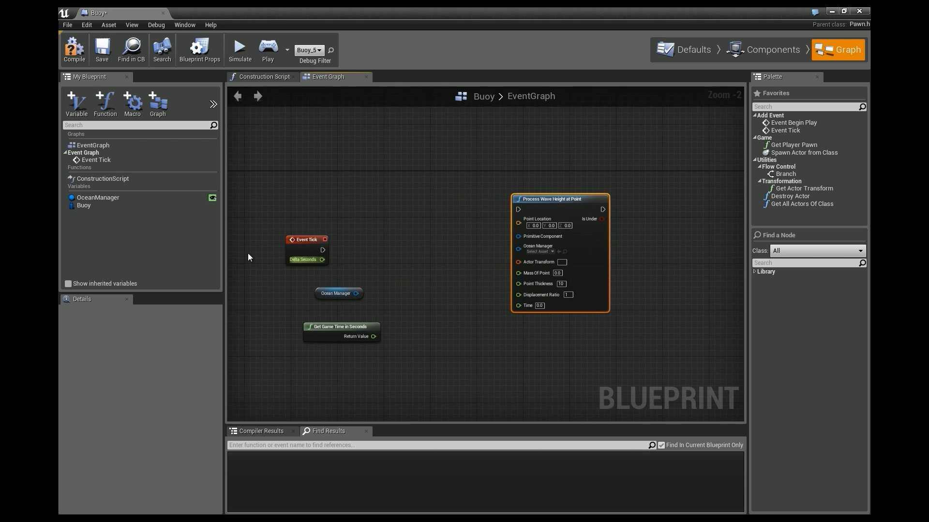
Create an editable Vector array variable named WaterTestPoints and compile the blueprint
click(79, 111)
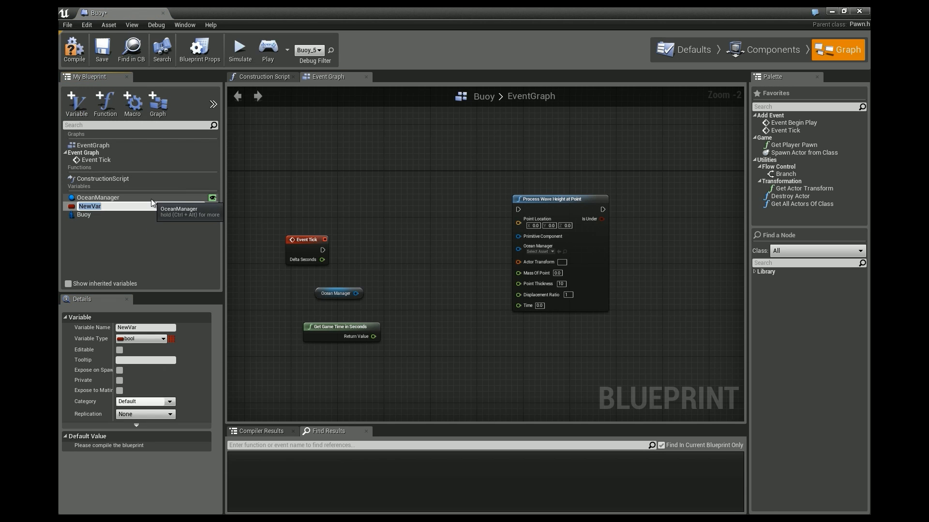
text(WaterTestPoints)
key(Return)
click(213, 206)
click(162, 339)
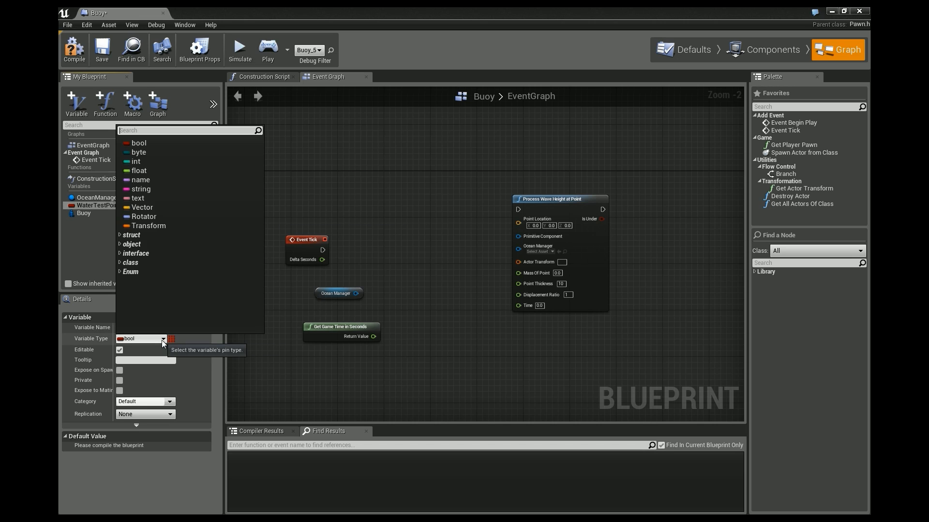
click(144, 208)
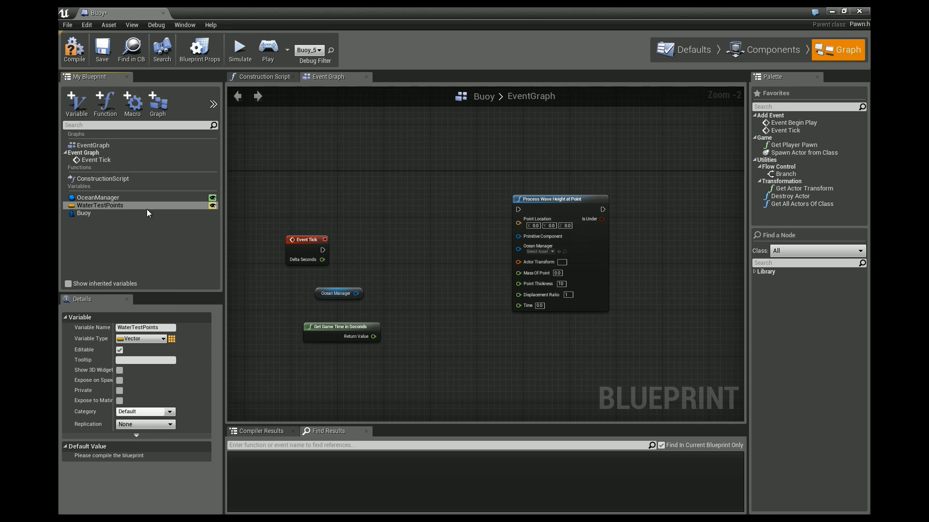
click(172, 340)
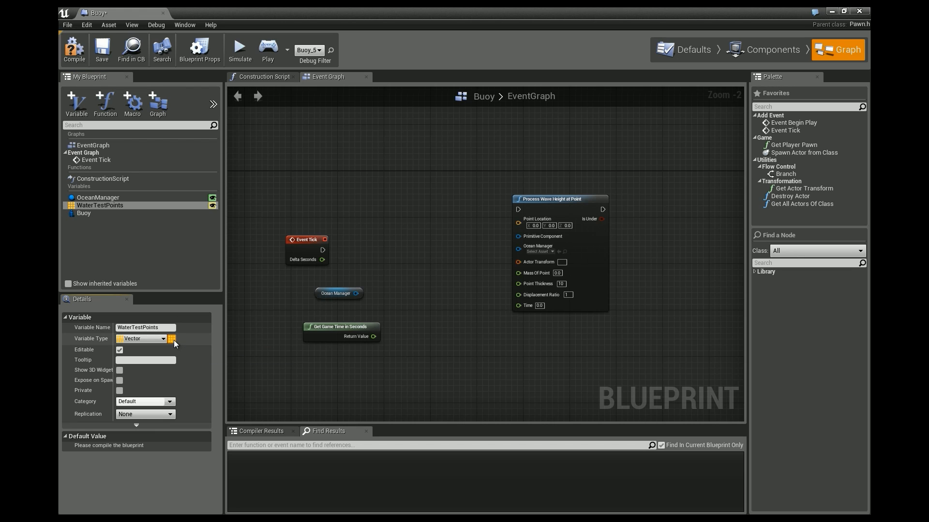
click(74, 48)
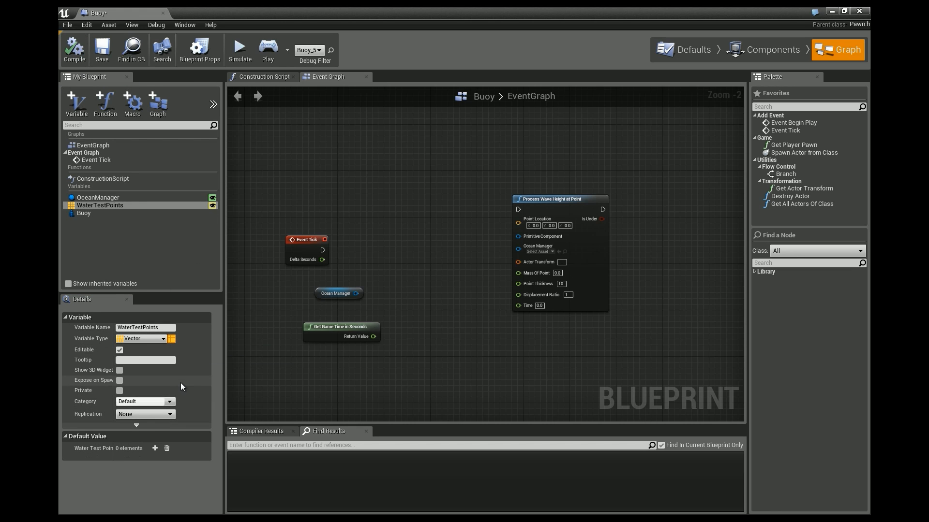
Add four elements to the default value of WaterTestPoints and collapse the last element
click(155, 449)
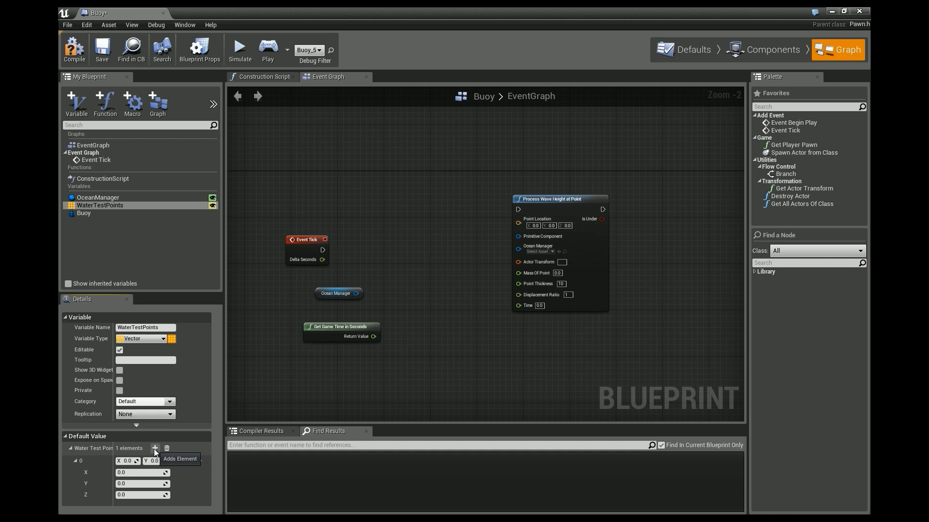
click(155, 448)
click(155, 449)
click(154, 448)
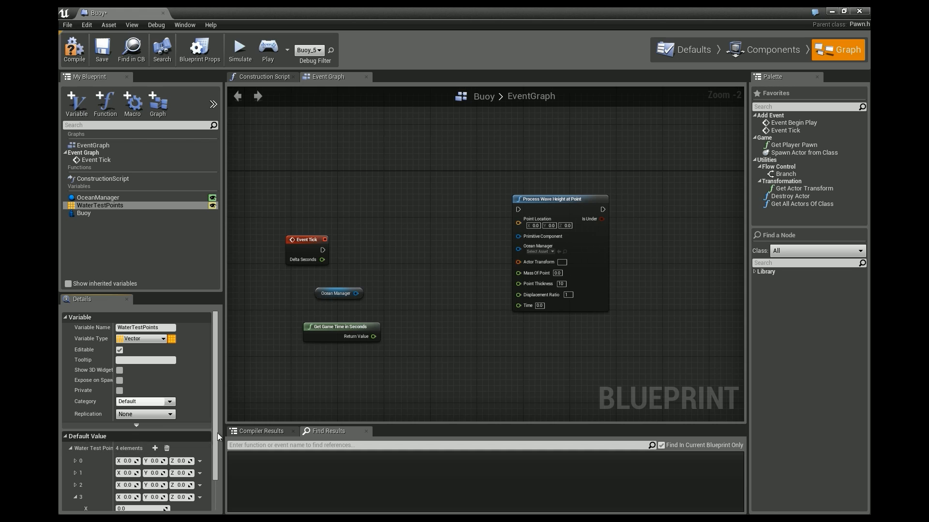
scroll(217, 417, down, 2)
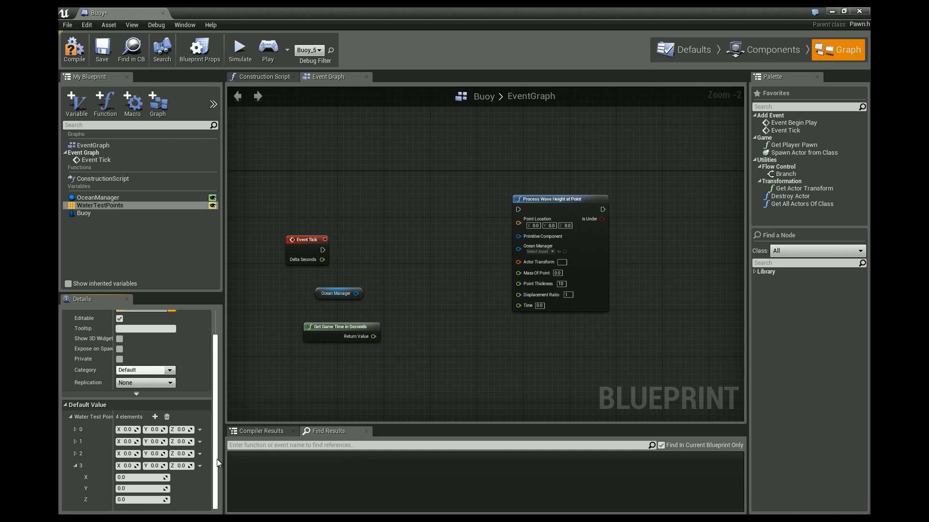
click(75, 466)
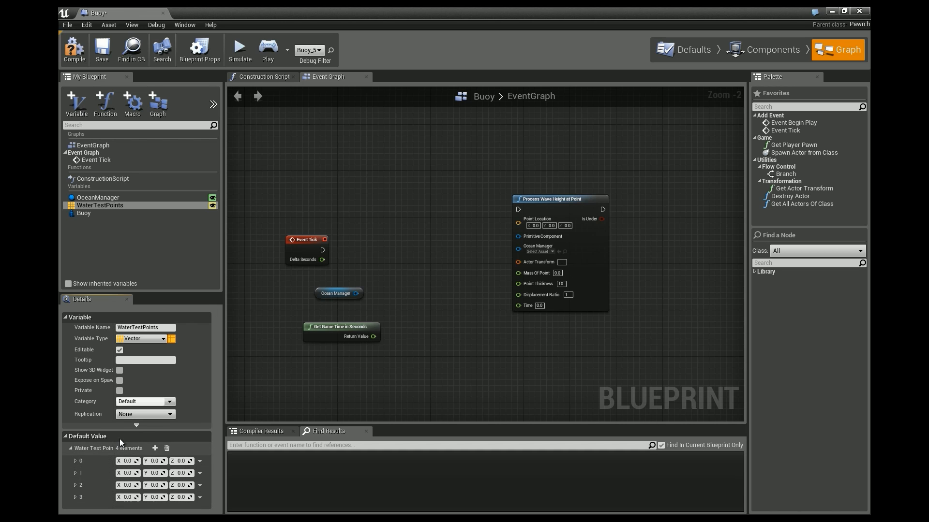
Set the WaterTestPoints defaults to X -100 for element 0, X 100 for element 1, Y -100 for element 2 and Y 100 for element 3
click(127, 461)
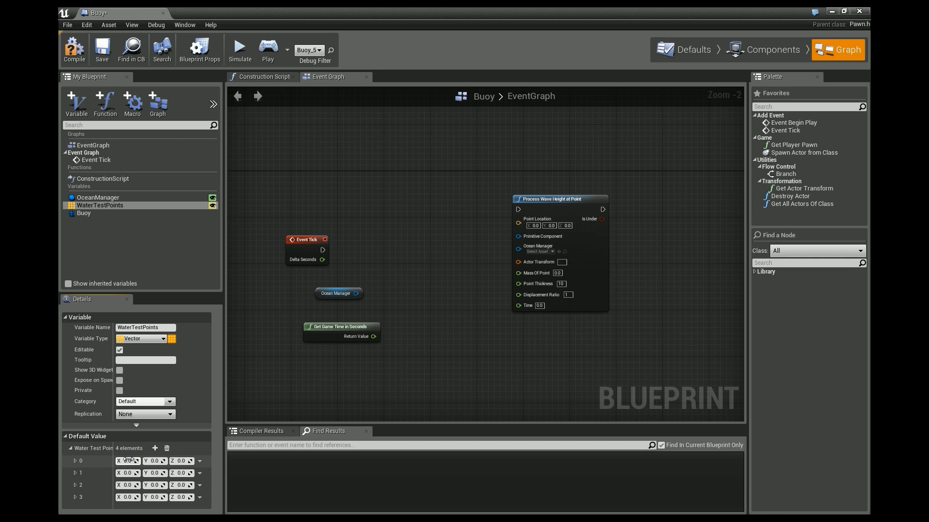
text(100)
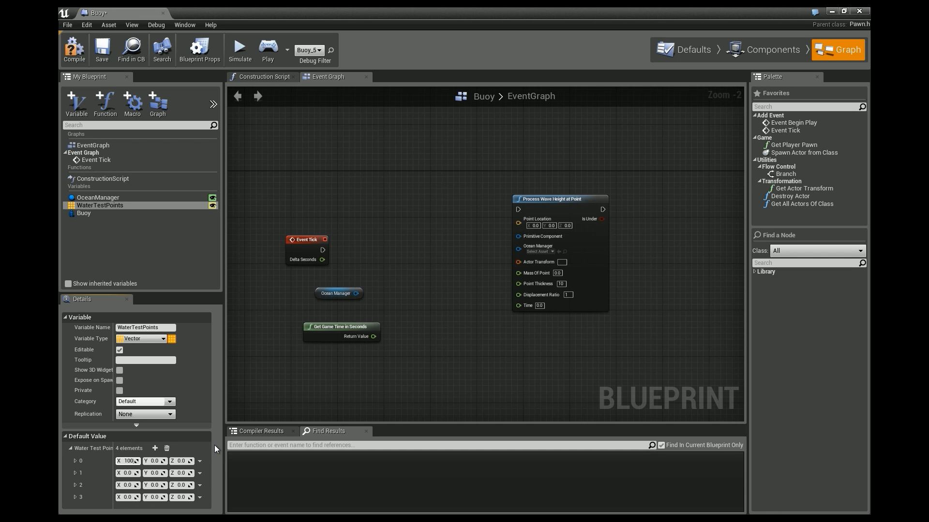
key(Tab)
key(Tab)
key(Tab)
text(100)
key(Tab)
key(Tab)
key(Tab)
key(Tab)
text(-100)
key(Tab)
key(Tab)
key(Tab)
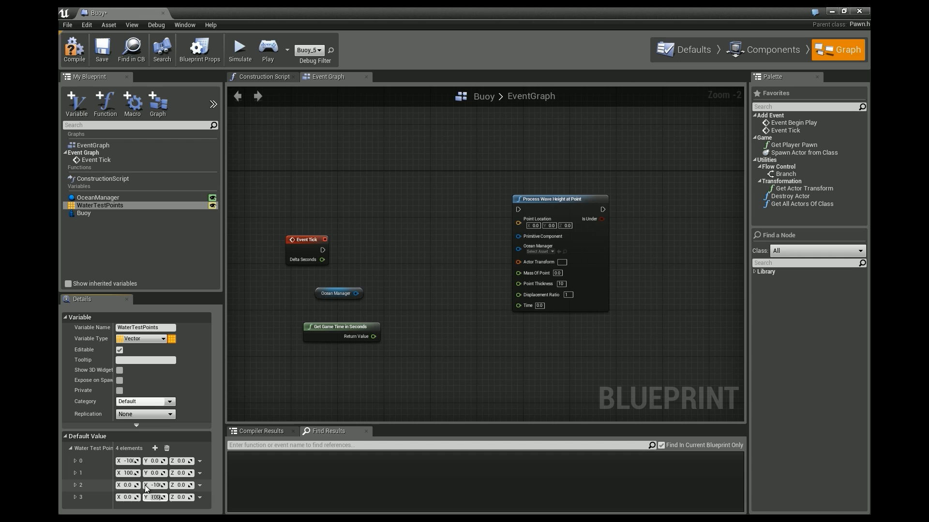
text(100)
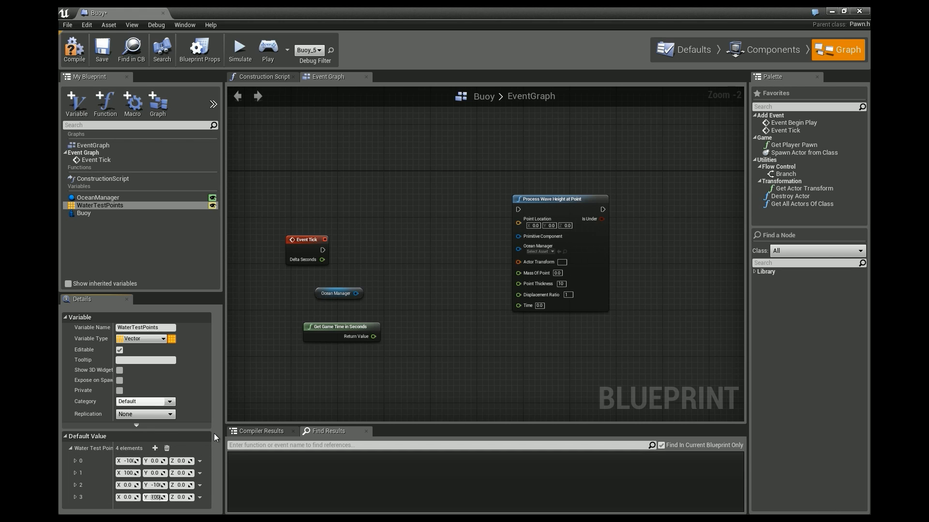
Move the Process Wave Height at Point node farther from Event Tick and open the graph's action search in the gap
click(409, 367)
right_drag(466, 231, 469, 251)
drag(533, 233, 591, 233)
right_drag(420, 270, 425, 226)
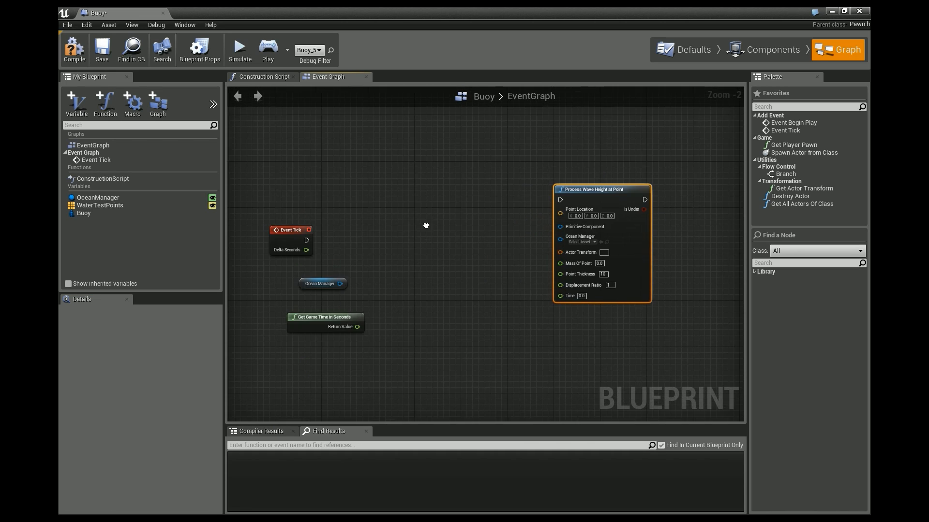
right_click(391, 208)
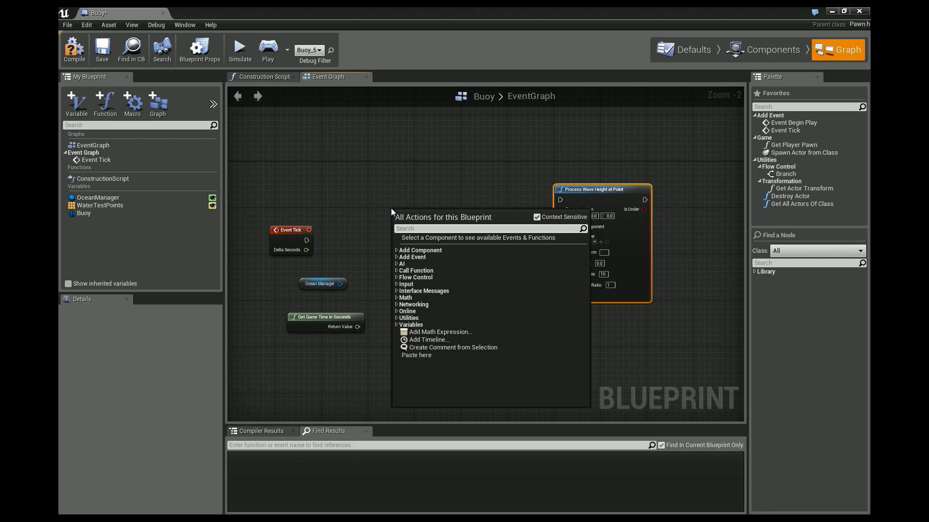
text(foreach)
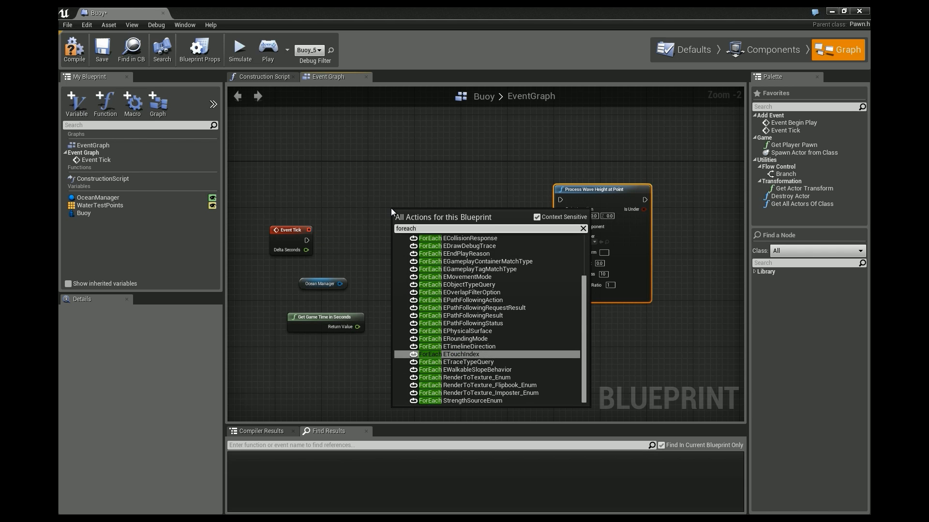
key(BackSpace)
key(BackSpace)
key(BackSpace)
key(BackSpace)
key(BackSpace)
key(BackSpace)
key(BackSpace)
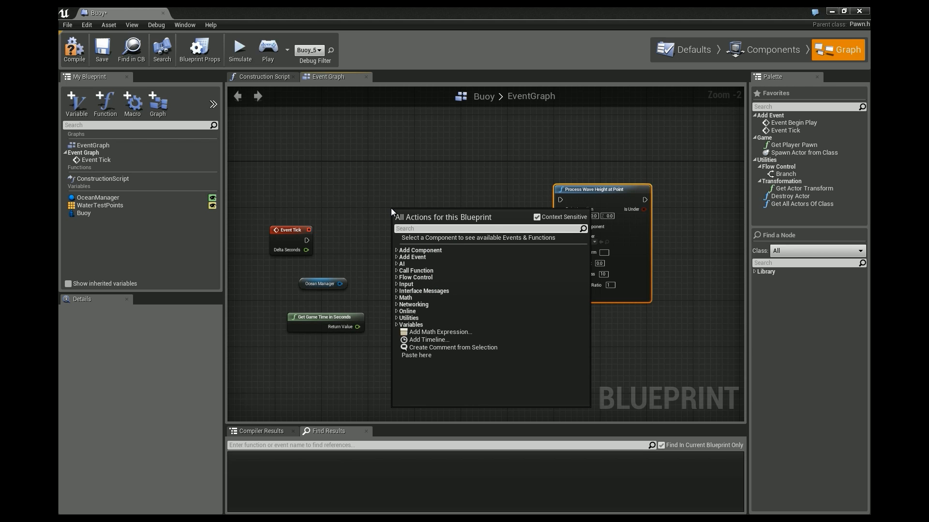
Search for "foreach" and add a ForEachLoop node between Event Tick and Process Wave Height at Point
text(for)
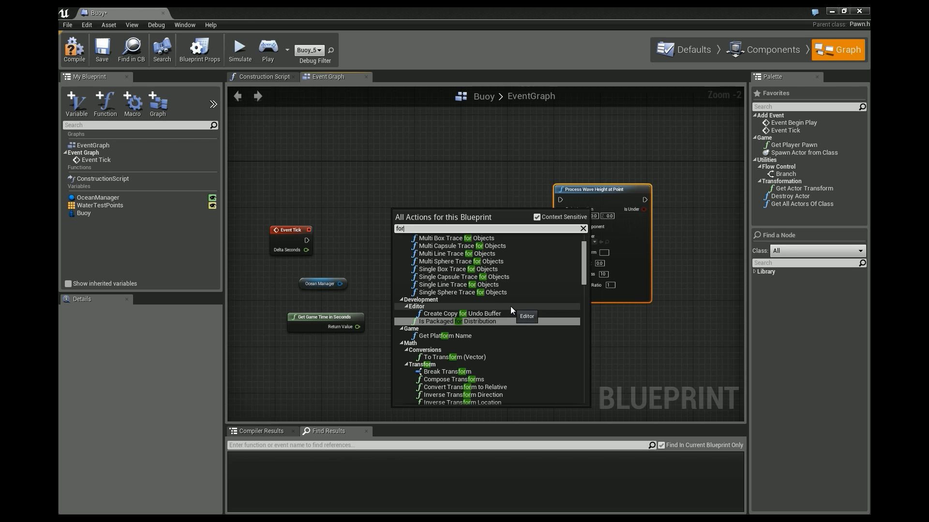
text(each)
scroll(530, 351, up, 3)
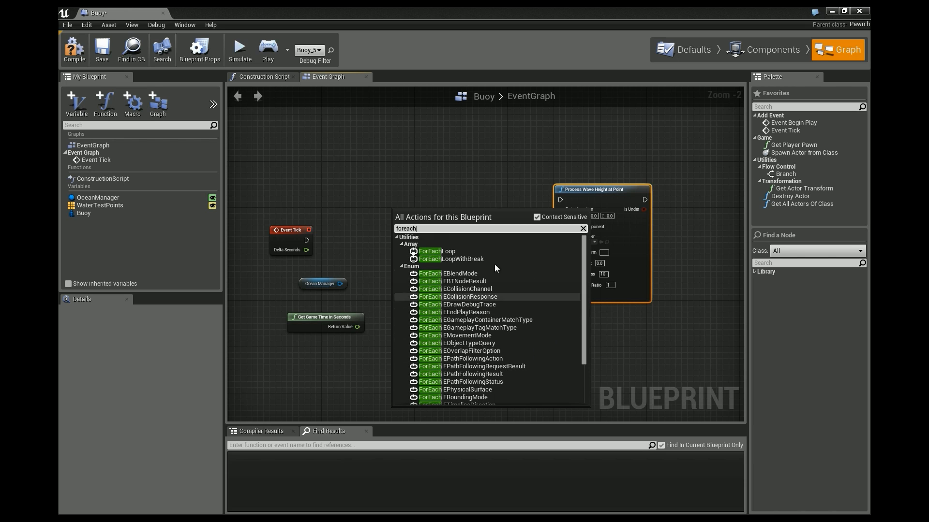
click(437, 251)
drag(432, 212, 451, 213)
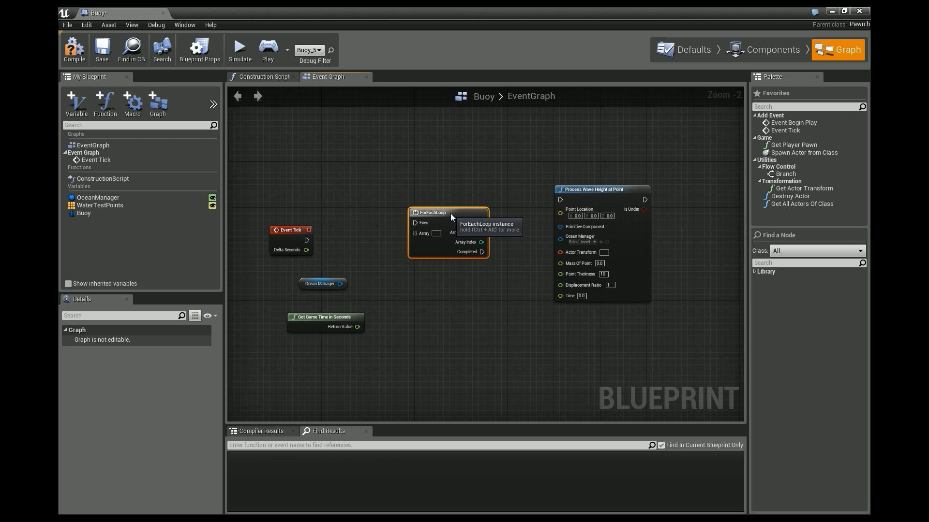
Connect Event Tick to the ForEachLoop's Exec input and feed the WaterTestPoints variable into its Array input
drag(307, 240, 415, 223)
click(103, 207)
drag(104, 207, 416, 231)
click(352, 268)
Space out the Process Wave Height at Point node and connect the ForEachLoop's Loop Body to its execution input
right_drag(466, 306, 396, 288)
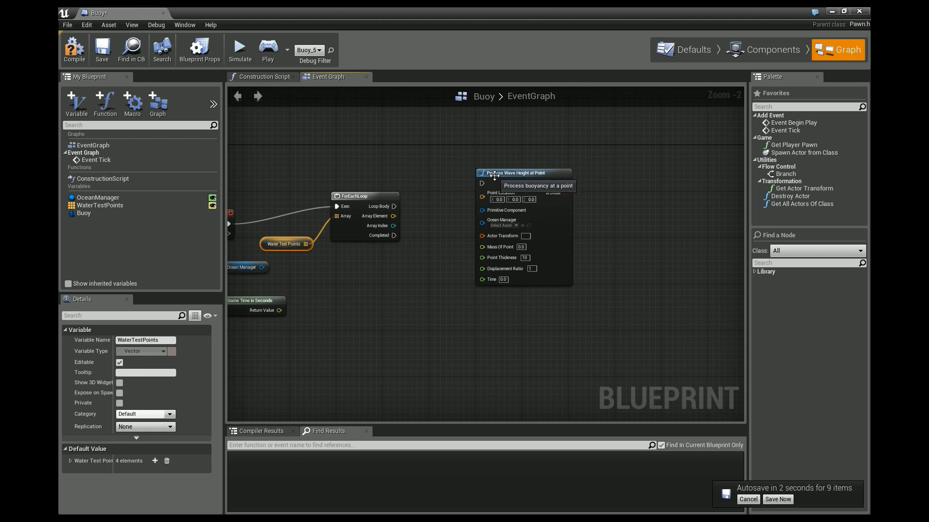
drag(493, 170, 550, 182)
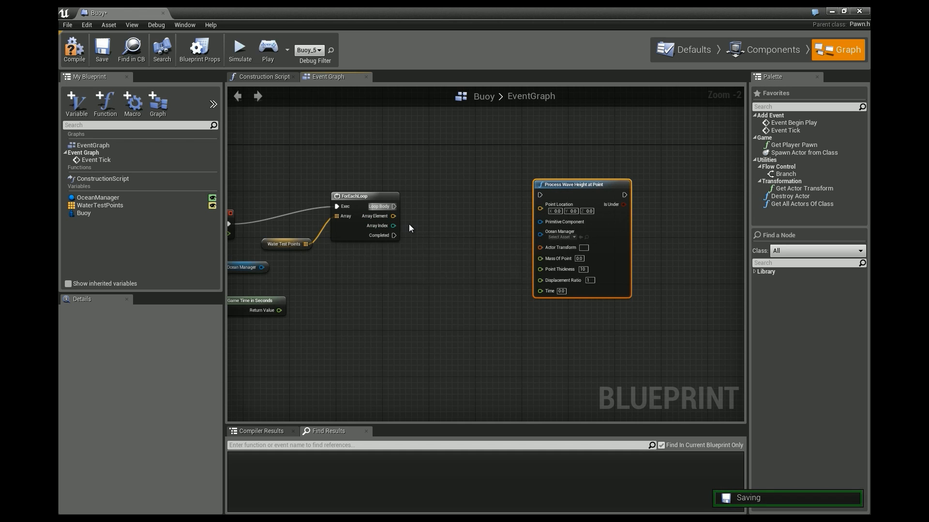
scroll(443, 215, up, 2)
drag(378, 204, 574, 185)
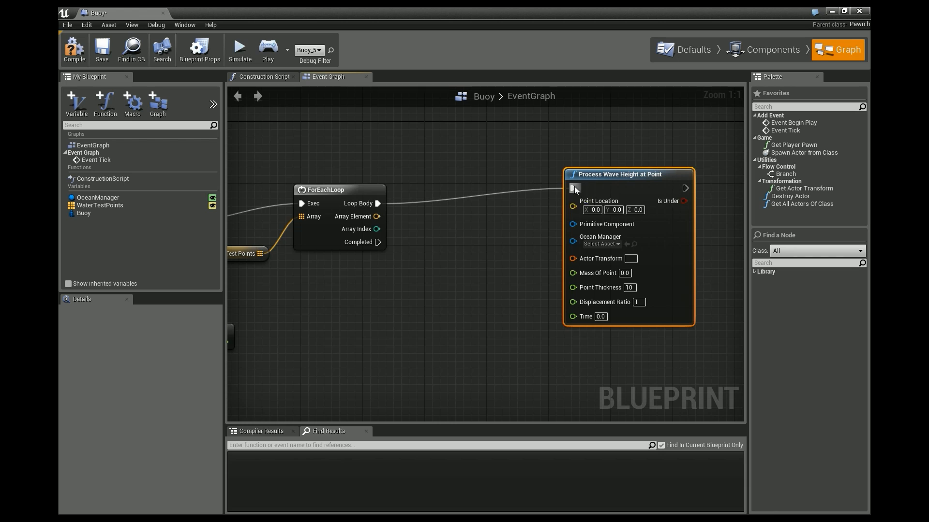
Feed the ForEachLoop's Array Element into Point Location and a new OceanManager variable node into the Ocean Manager input
right_drag(496, 253, 447, 253)
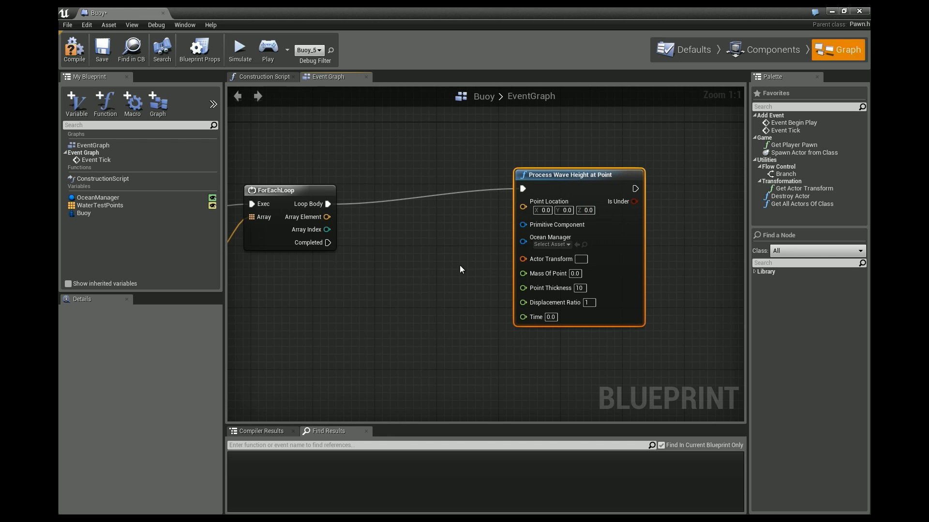
drag(328, 217, 521, 205)
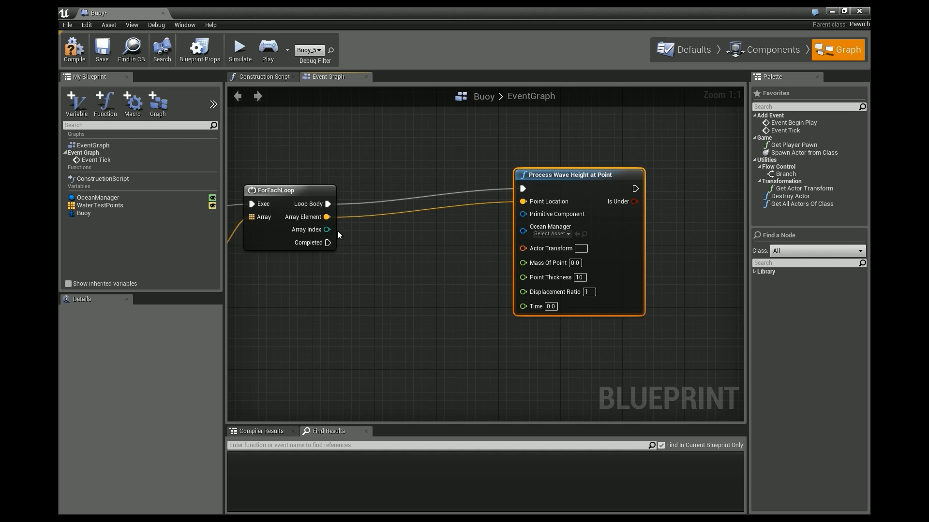
right_drag(415, 264, 631, 208)
drag(350, 232, 387, 255)
key(Escape)
click(310, 233)
drag(315, 236, 550, 254)
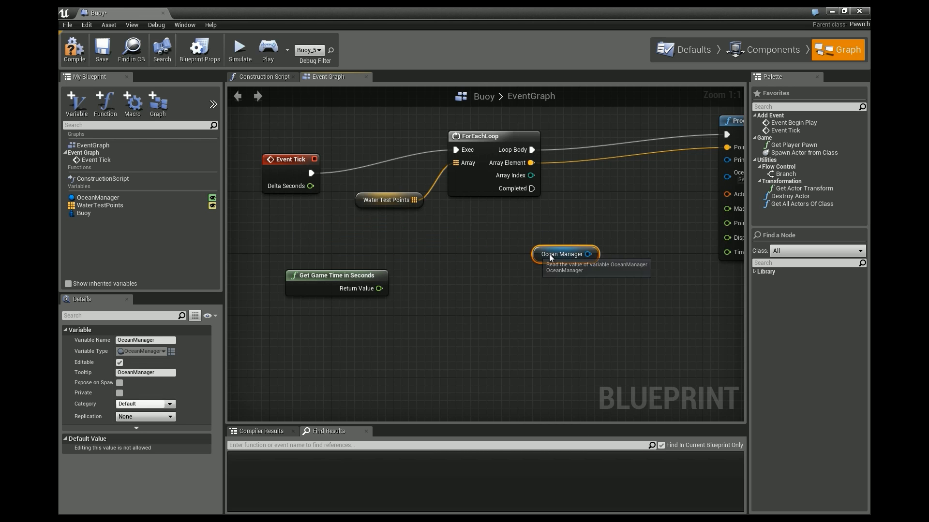
right_drag(549, 254, 461, 260)
drag(408, 265, 548, 189)
Move the Get Game Time in Seconds node closer to Process Wave Height at Point and connect it to the Time input
right_drag(510, 264, 554, 241)
right_drag(371, 268, 479, 277)
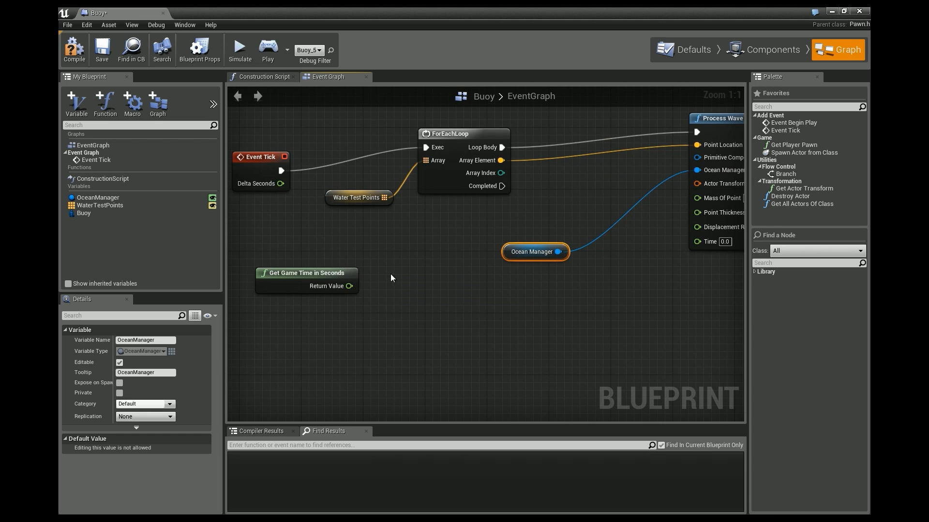
right_drag(390, 274, 351, 274)
drag(294, 274, 660, 240)
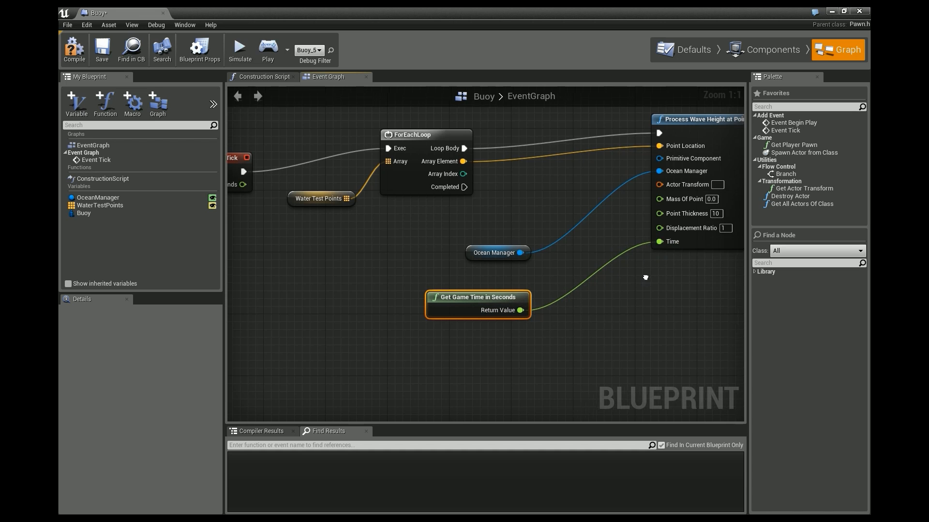
Add a Get Actor Transform node below the ForEachLoop and connect its Return Value to the Actor Transform input
right_drag(649, 272, 571, 316)
right_drag(484, 232, 526, 213)
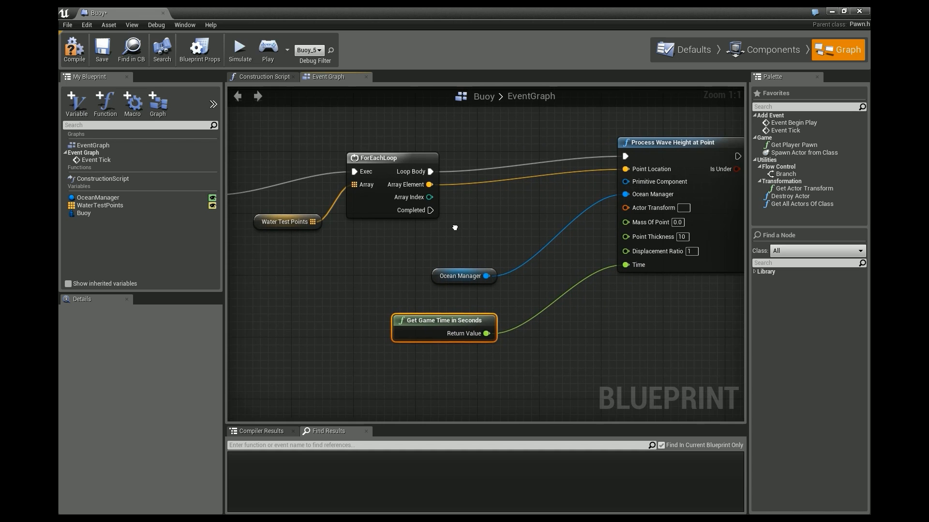
right_click(370, 265)
text(trans)
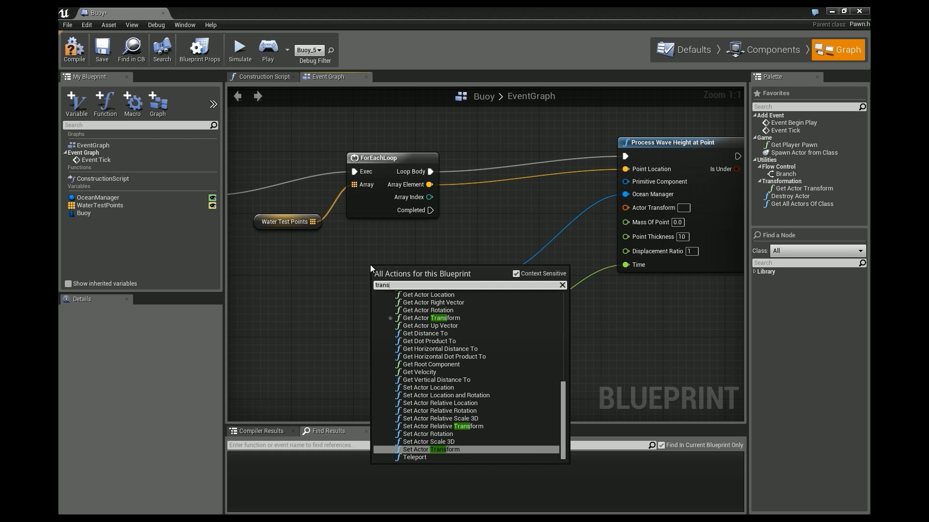
click(452, 317)
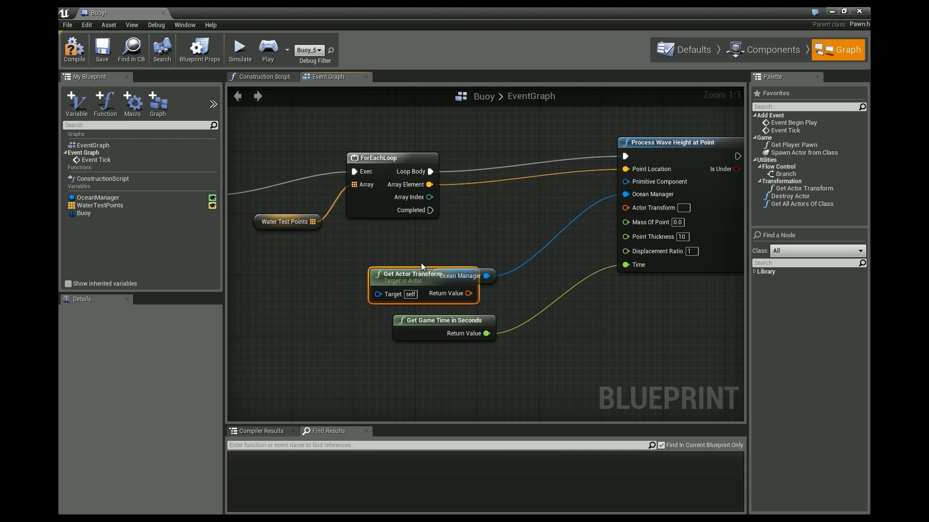
drag(389, 274, 367, 236)
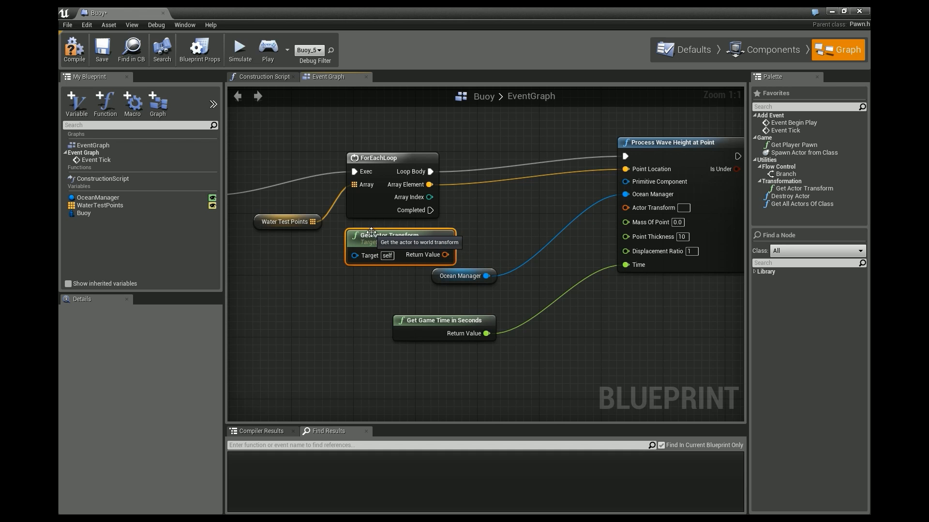
drag(444, 254, 627, 206)
Place the Buoy component variable in the graph and connect it to the Primitive Component input
right_drag(389, 158, 314, 174)
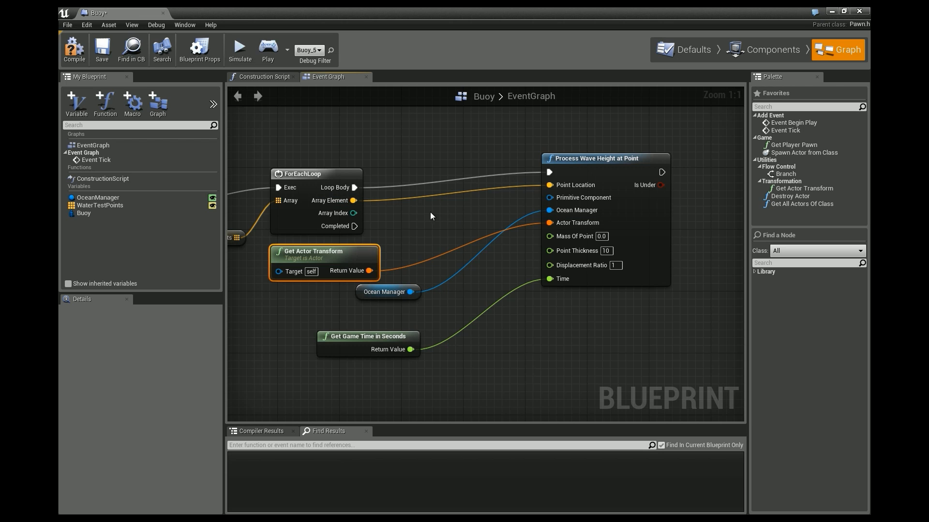
drag(89, 213, 550, 198)
click(421, 145)
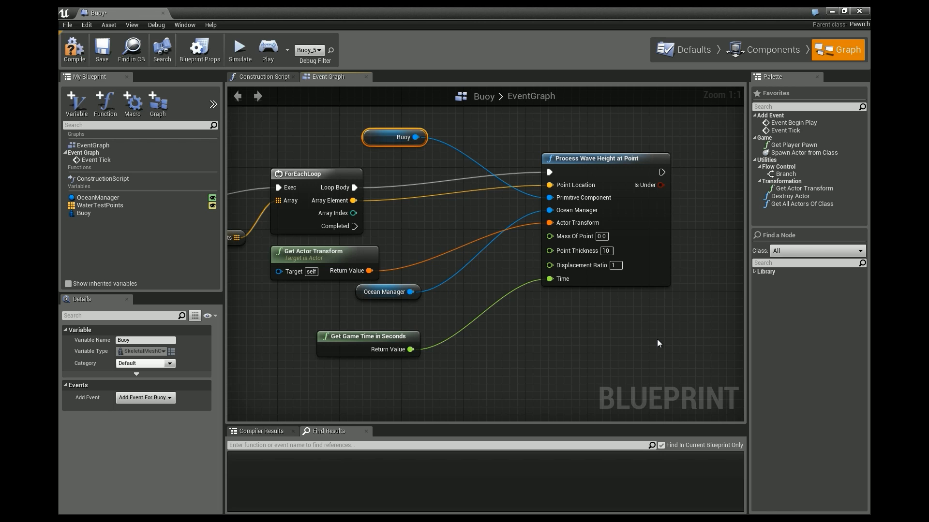
Rearrange the Ocean Manager, Buoy and Water Test Points nodes around the ForEachLoop to untangle the wires
right_drag(697, 308, 711, 272)
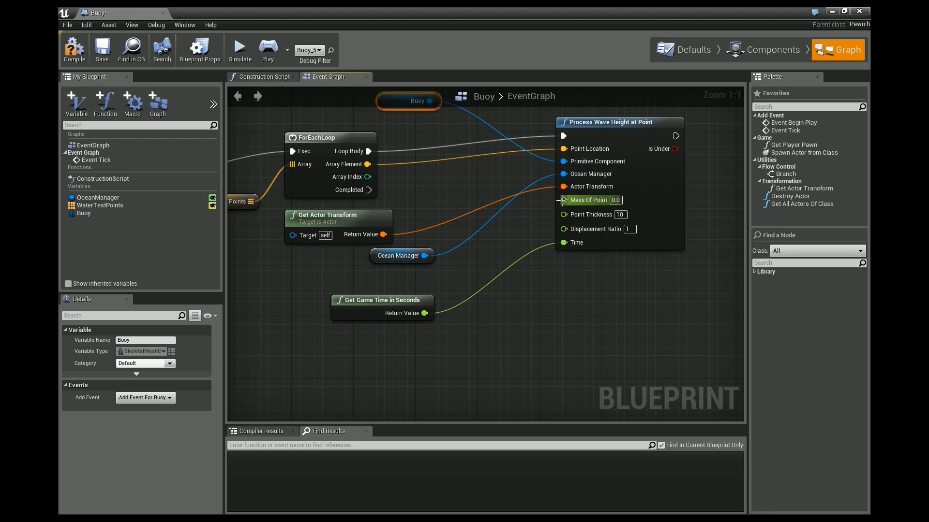
drag(379, 258, 284, 274)
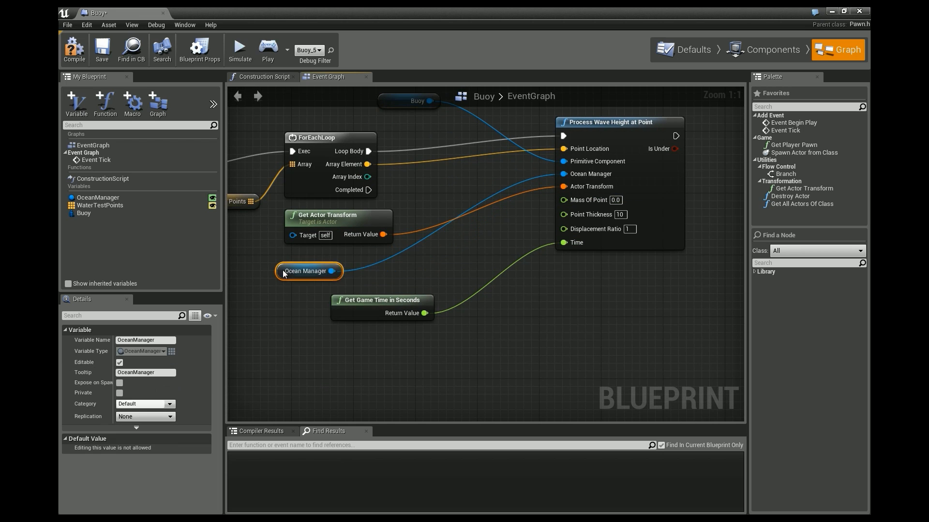
right_drag(464, 256, 440, 307)
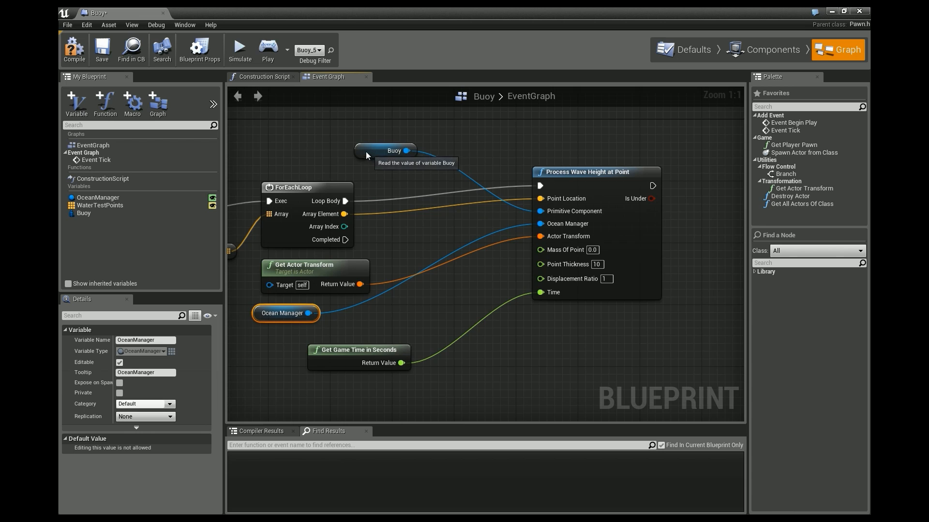
drag(369, 153, 295, 115)
right_drag(304, 247, 399, 210)
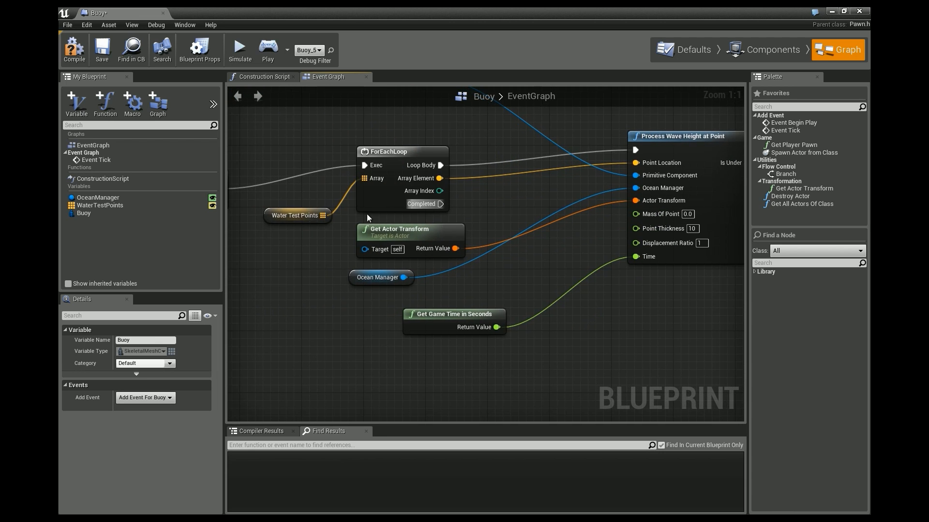
drag(277, 216, 301, 248)
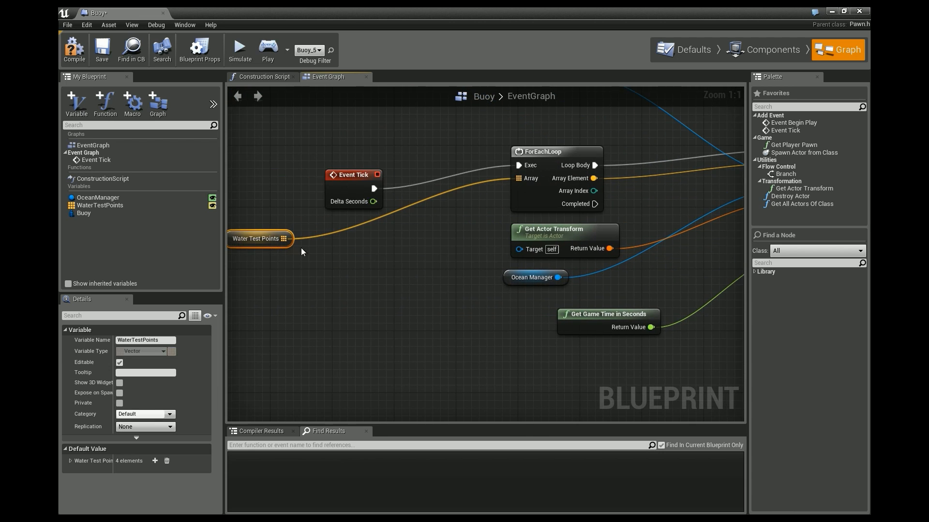
Add an array Length node above the ForEachLoop, fed by the Water Test Points variable
drag(234, 245, 555, 126)
text(length)
key(Return)
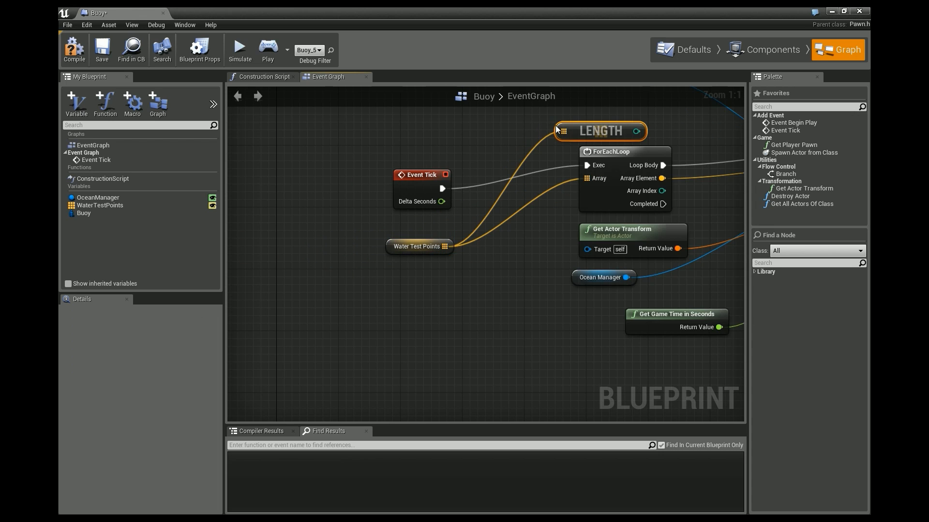
Add a Get Mass node from the Buoy component and place it beside the Buoy node
right_drag(664, 134, 481, 156)
drag(441, 135, 535, 126)
text(mass)
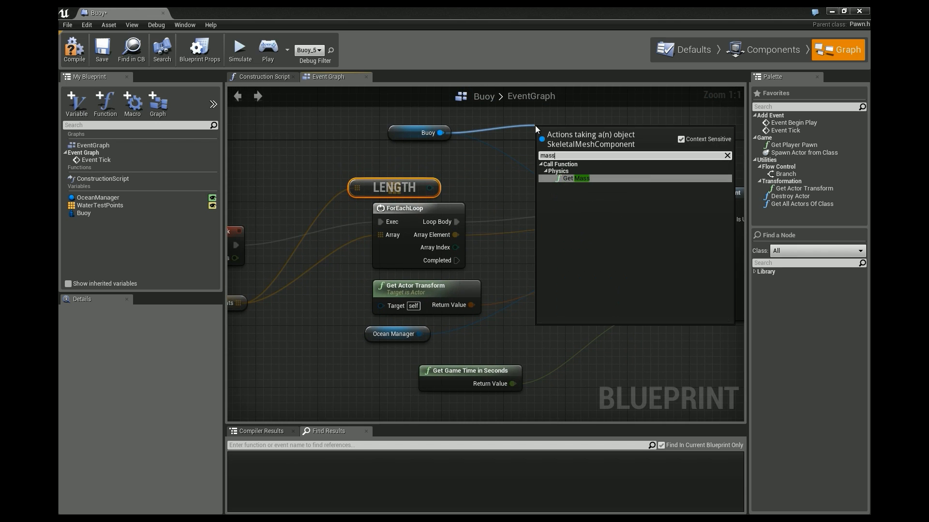
key(Return)
drag(586, 129, 553, 120)
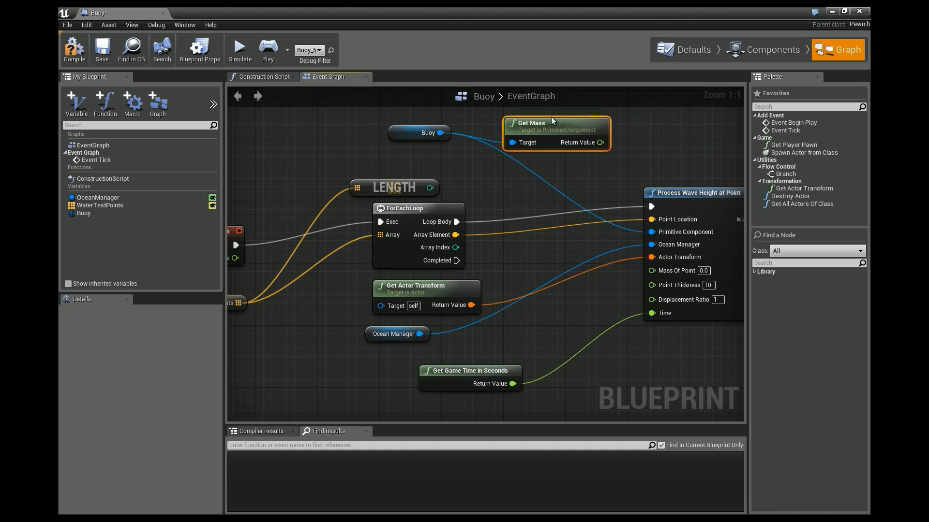
Divide the Get Mass return value by the Length output using a Float / Float node
scroll(577, 161, down, 2)
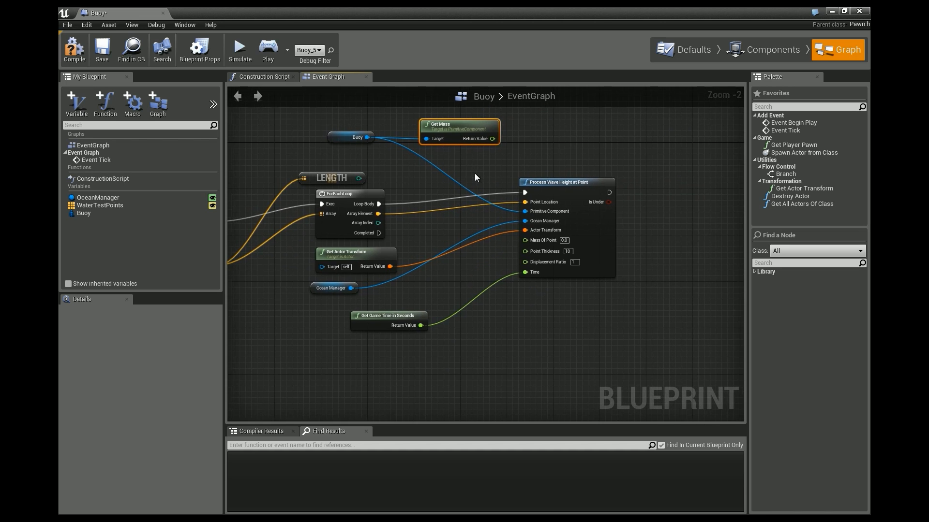
scroll(475, 177, up, 2)
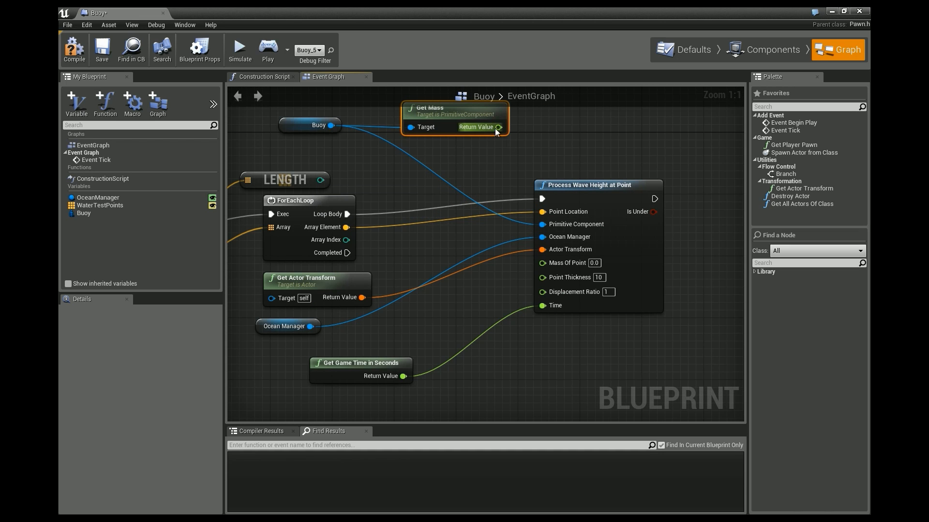
drag(496, 127, 465, 155)
text(/)
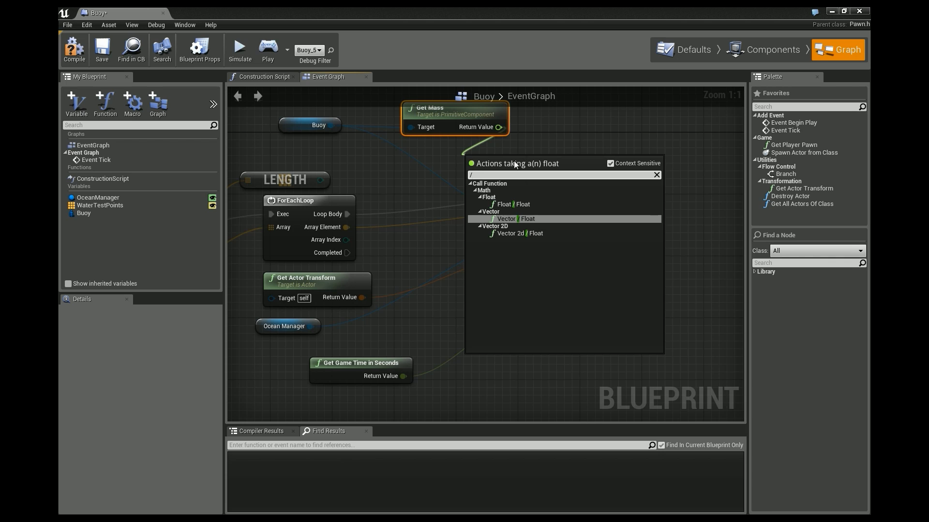
click(516, 205)
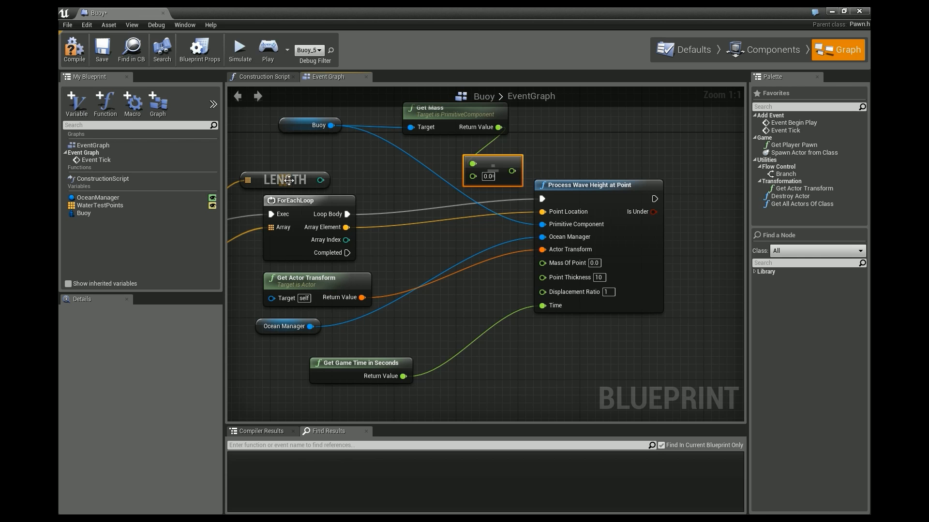
drag(320, 180, 360, 185)
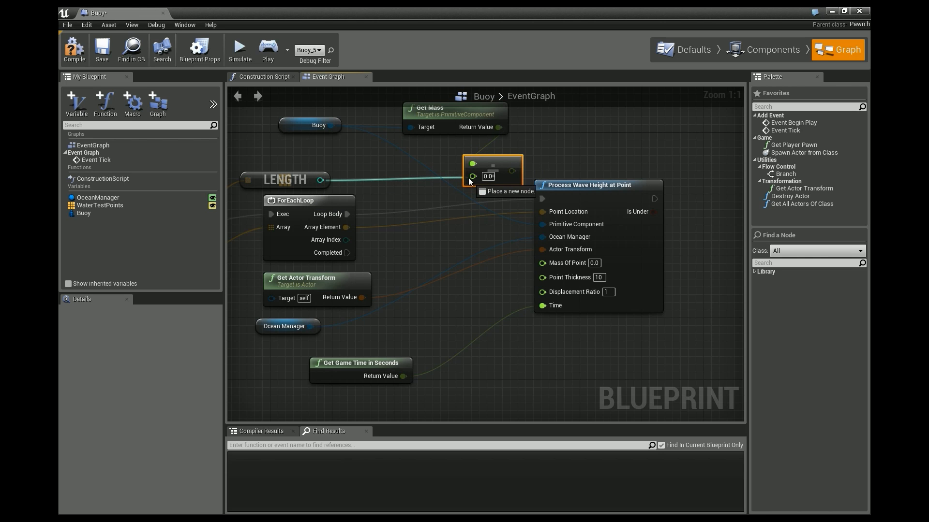
drag(472, 180, 473, 177)
Space out the Process Wave Height at Point and division nodes and connect the division result to Mass Of Point
drag(590, 185, 724, 185)
right_drag(622, 156, 507, 159)
drag(334, 176, 424, 227)
drag(557, 274, 563, 267)
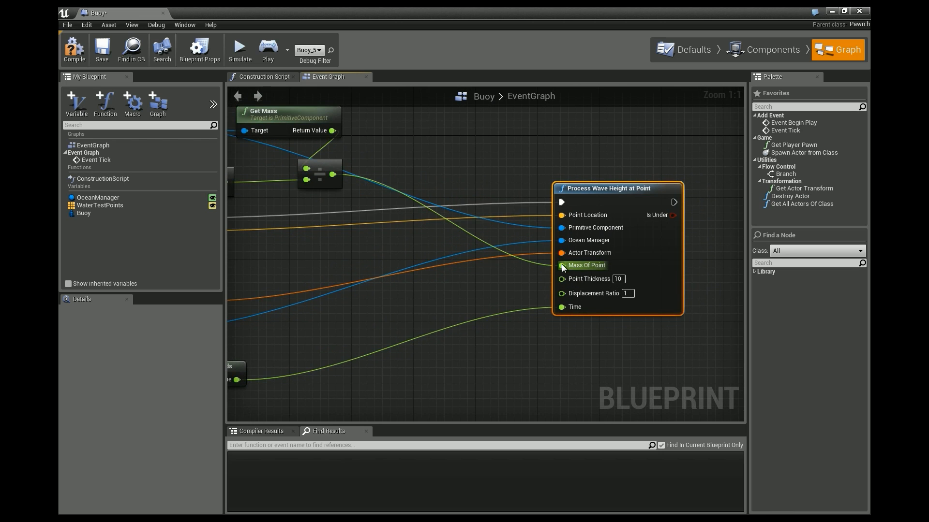
drag(334, 166, 426, 159)
Compile and close the Buoy blueprint, and save all modified assets and levels
right_drag(485, 290, 444, 239)
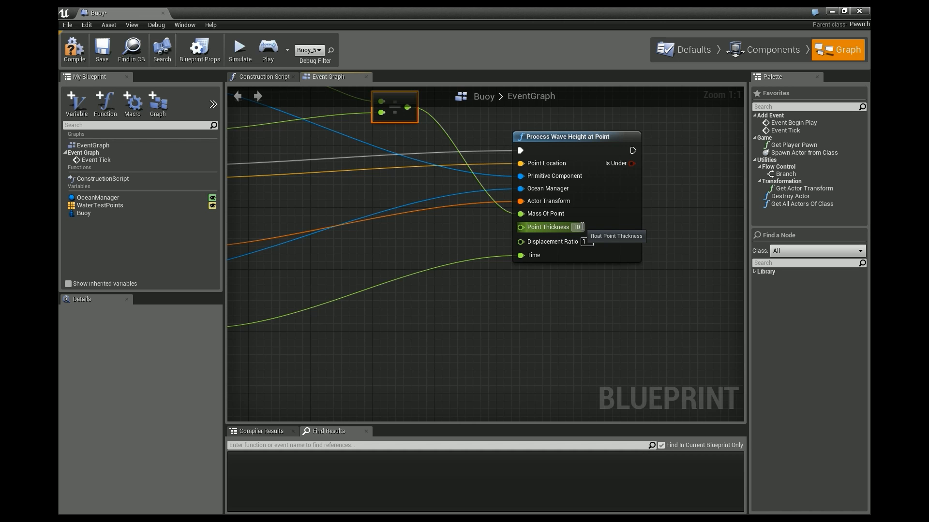
scroll(492, 281, down, 5)
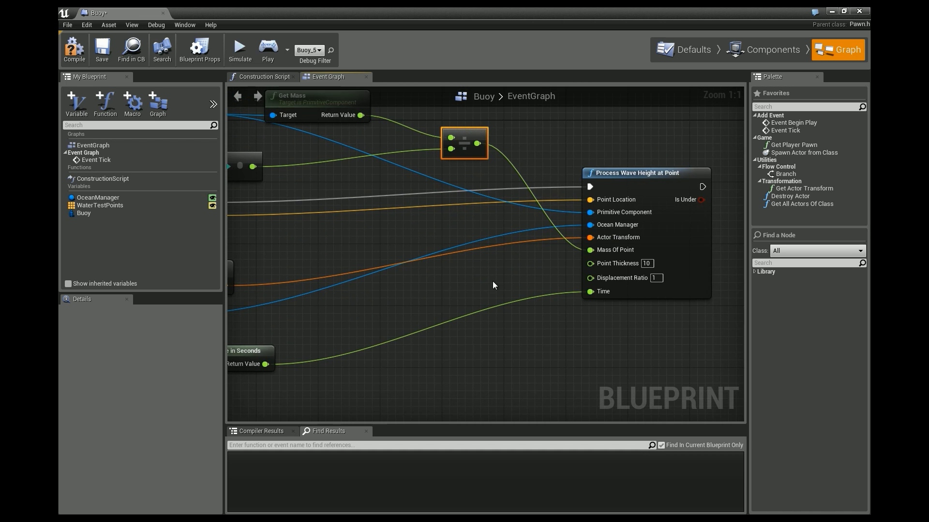
right_drag(498, 277, 473, 225)
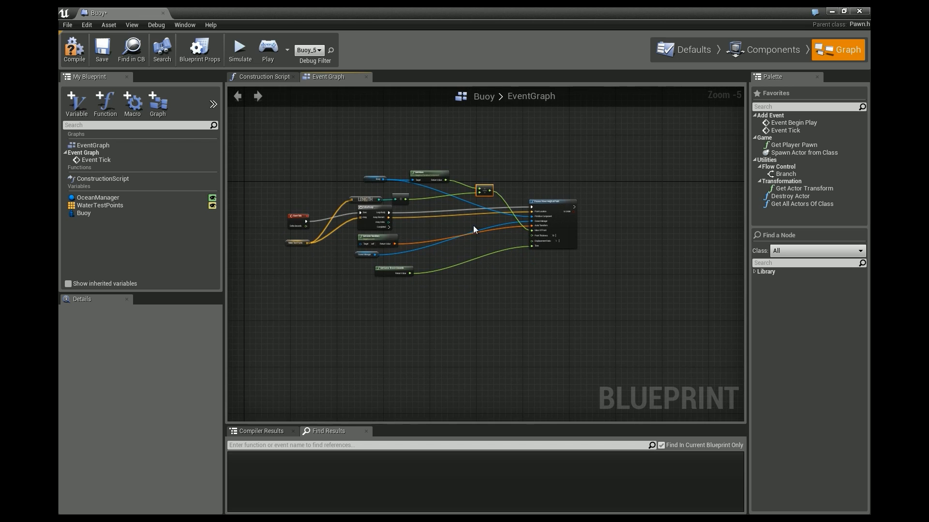
click(76, 50)
click(861, 10)
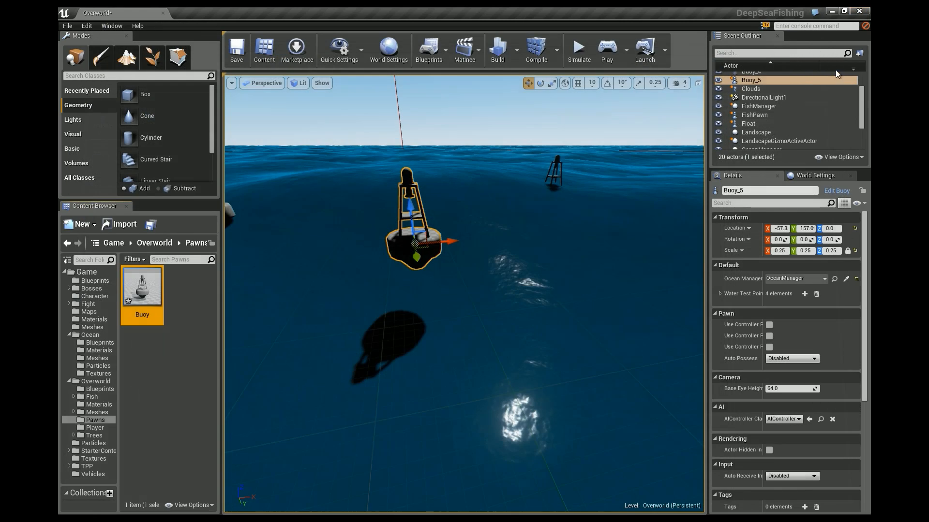
click(67, 26)
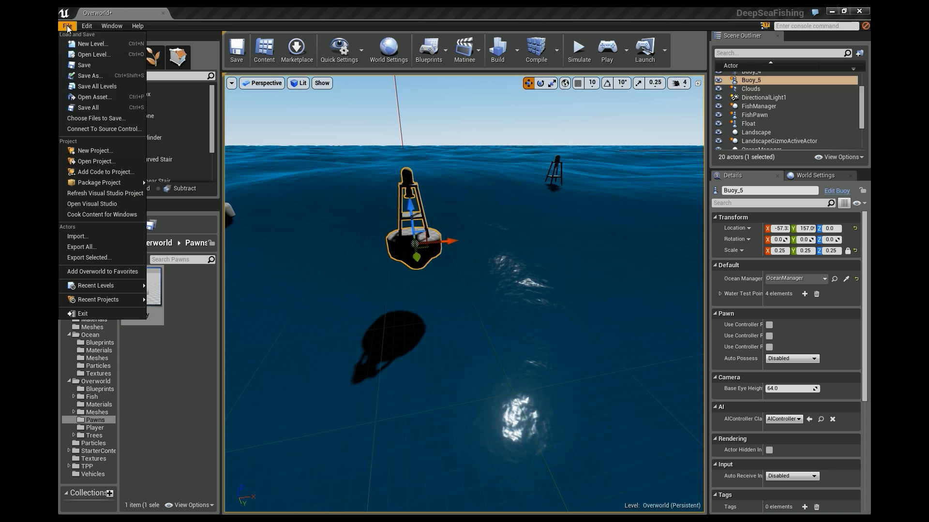
click(84, 108)
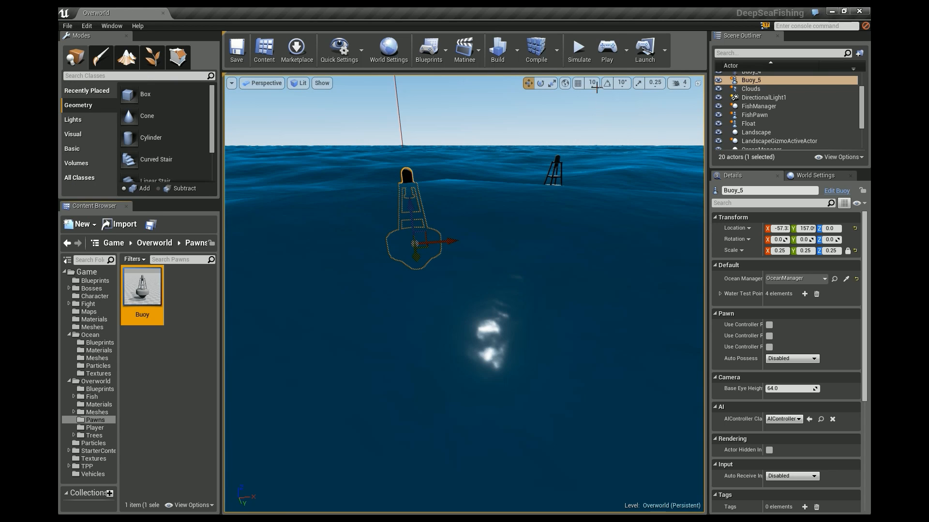
Play the Overworld level in the viewport to check how the buoys float on the waves, and stop the session
click(611, 53)
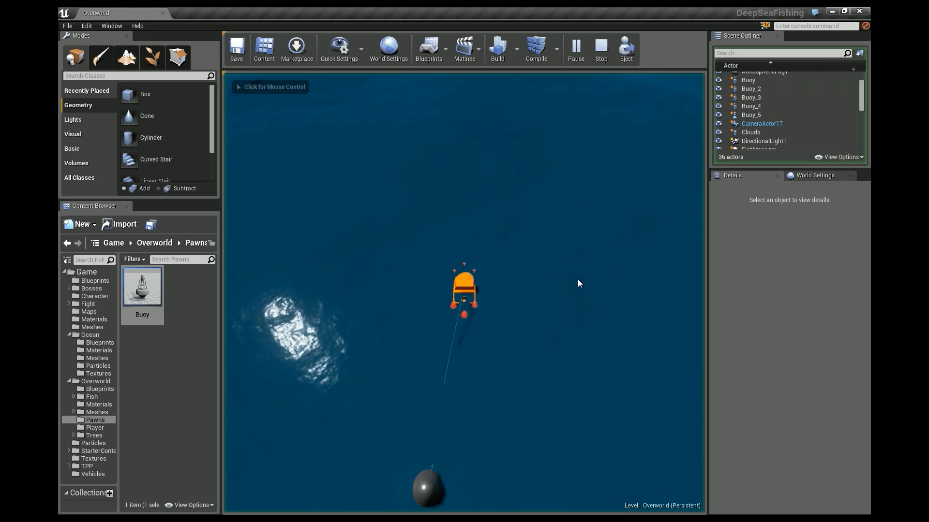
click(550, 282)
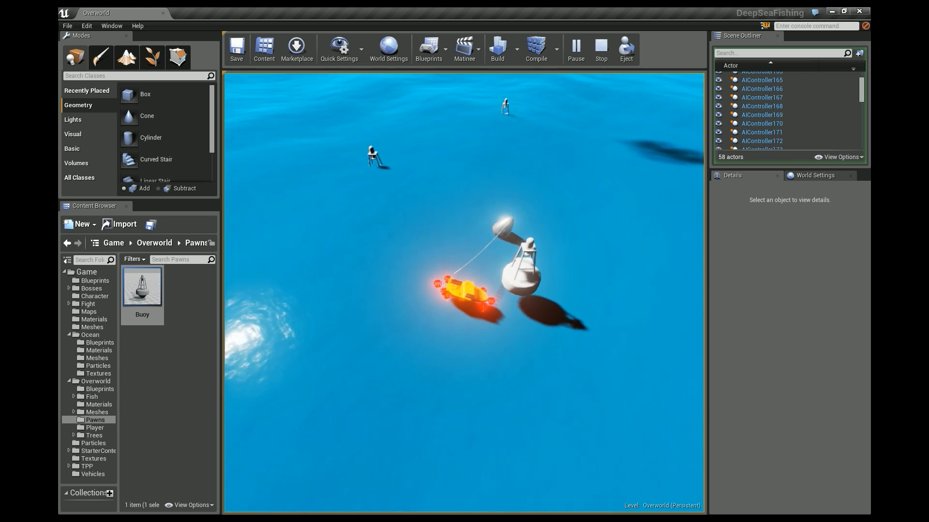
key(Escape)
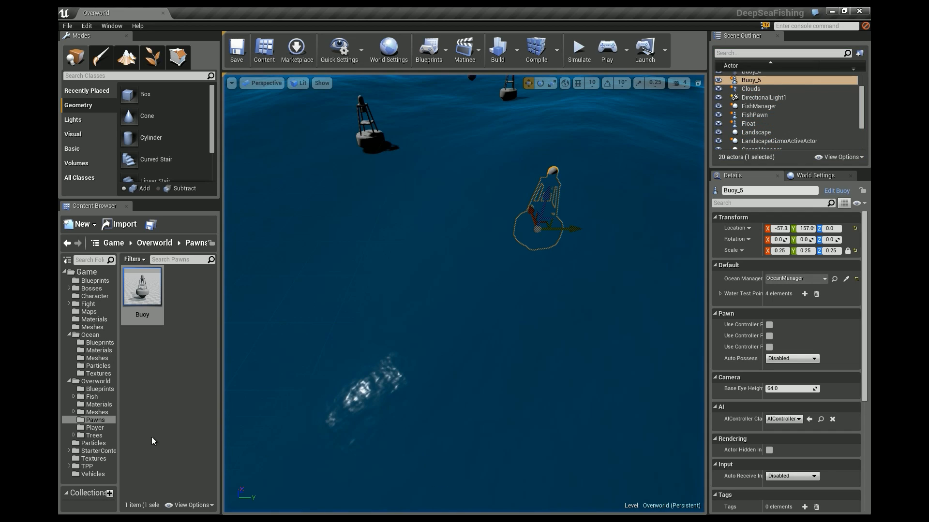
Open the Buoy_PhysicsAsset from the Overworld Meshes folder for editing
click(97, 412)
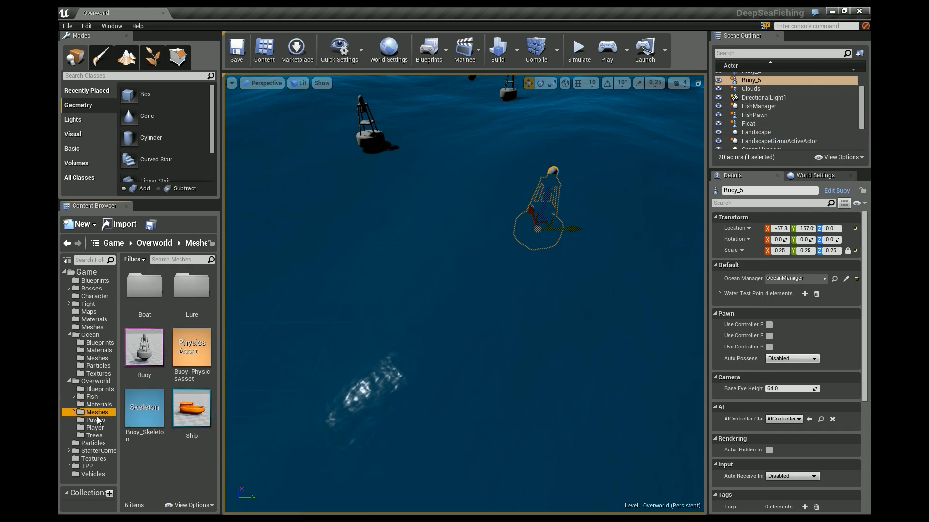
click(143, 347)
double_click(155, 356)
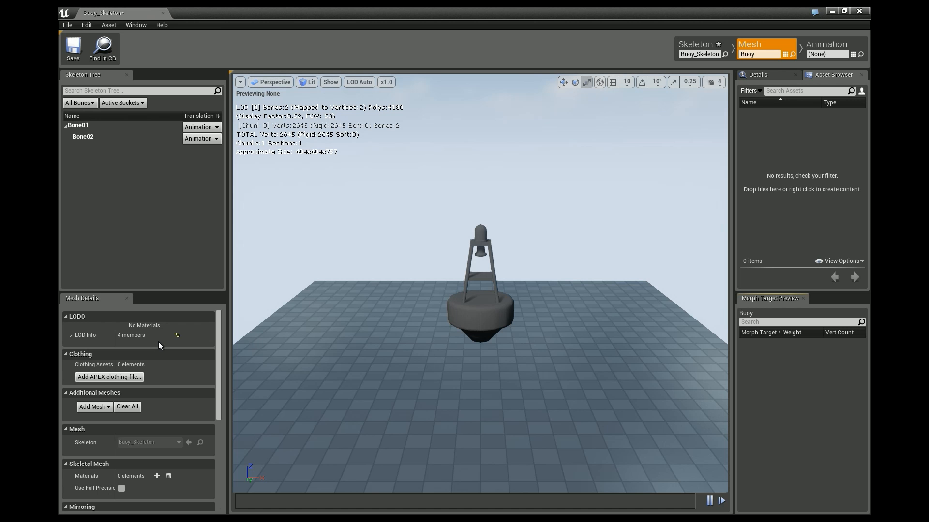
click(859, 12)
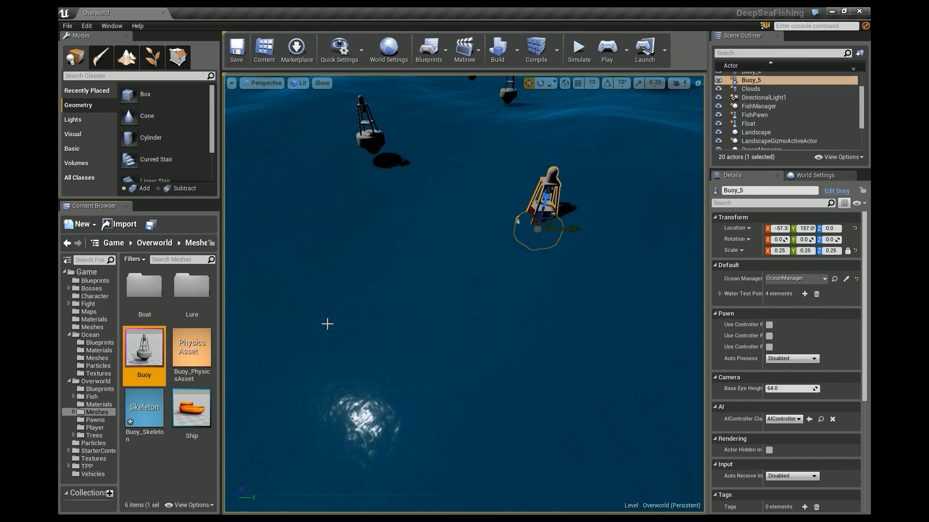
double_click(203, 344)
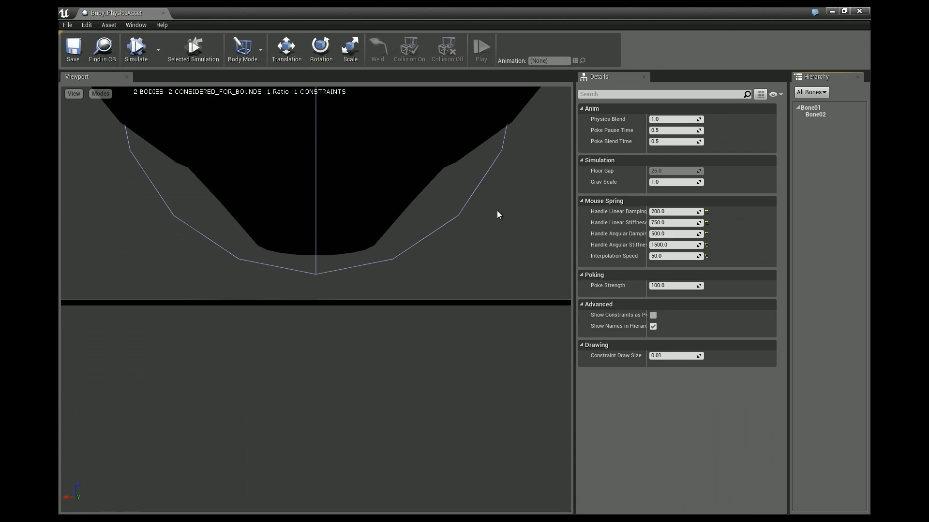
Simulate the buoy's physics asset, pull on its body to see how it reacts, and stop the simulation
right_drag(497, 210, 472, 203)
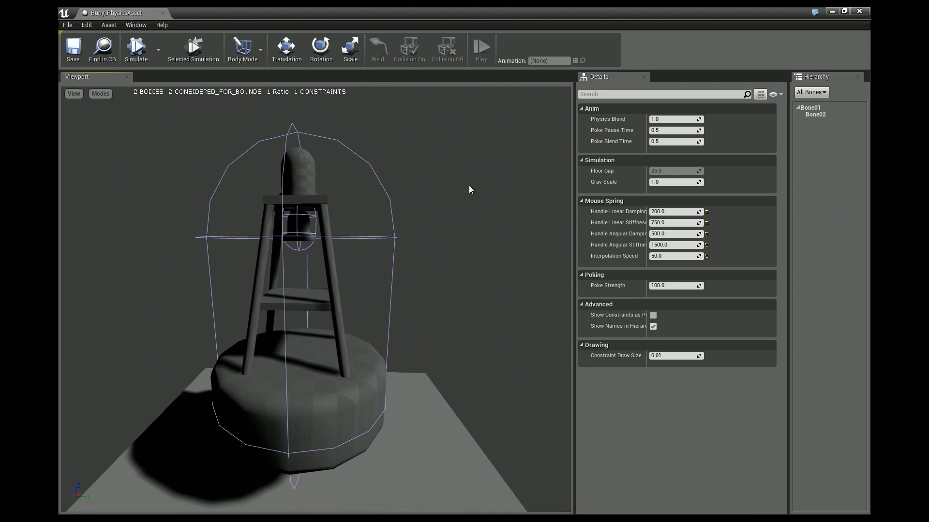
click(133, 56)
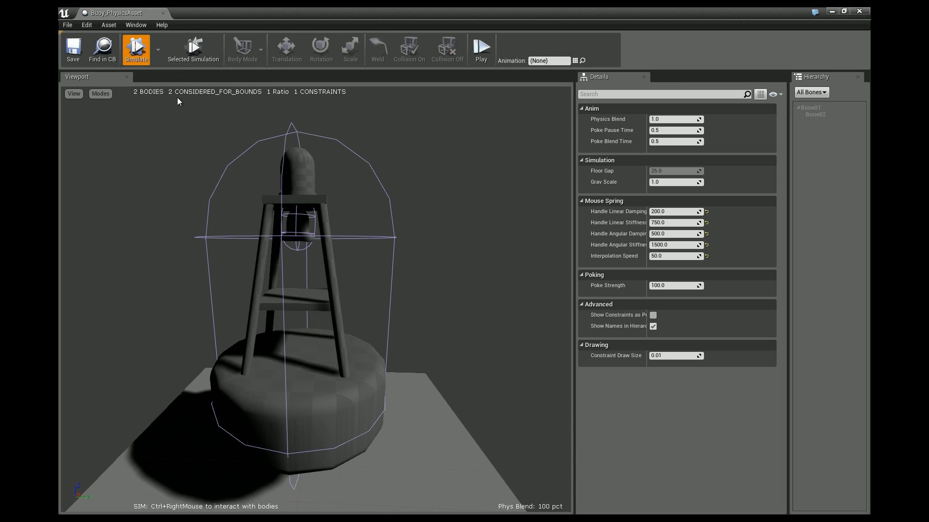
ctrl+right_drag(318, 269, 450, 385)
click(142, 60)
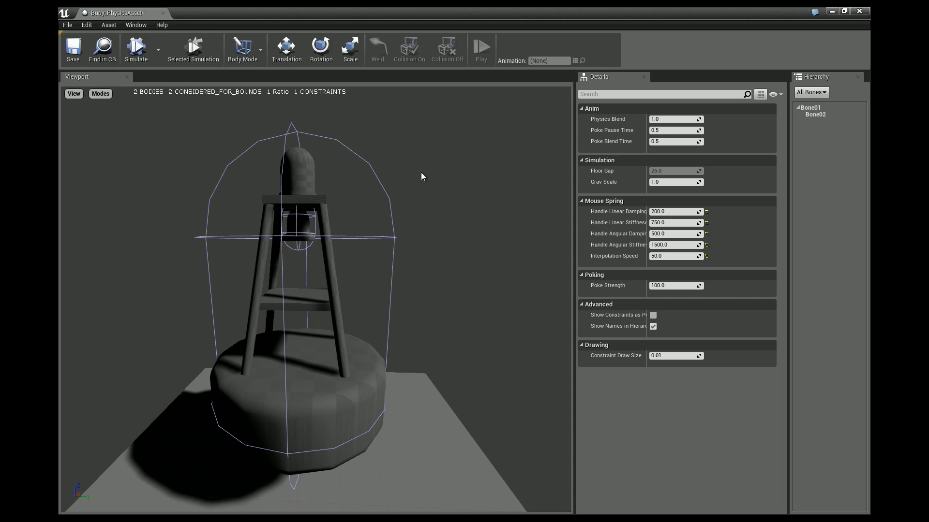
Set the Physics Type of the Bone01 body to Default
click(813, 109)
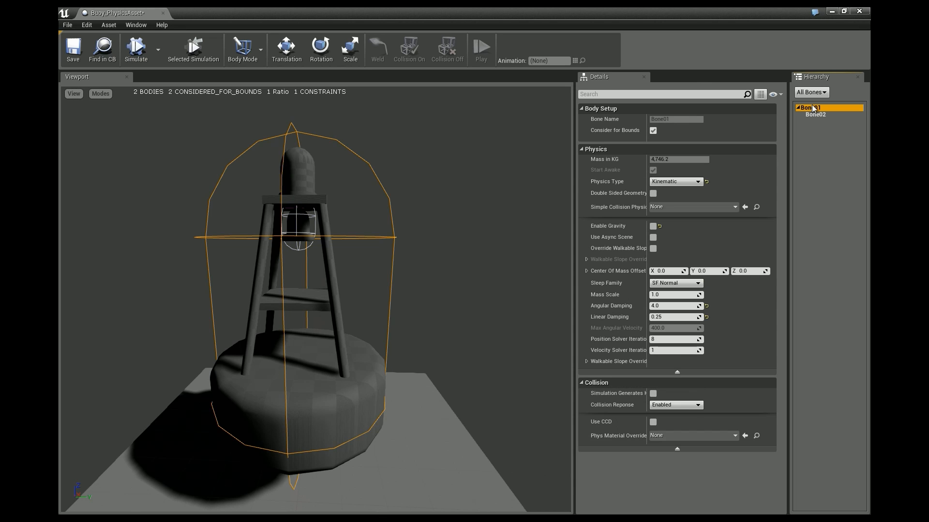
click(689, 182)
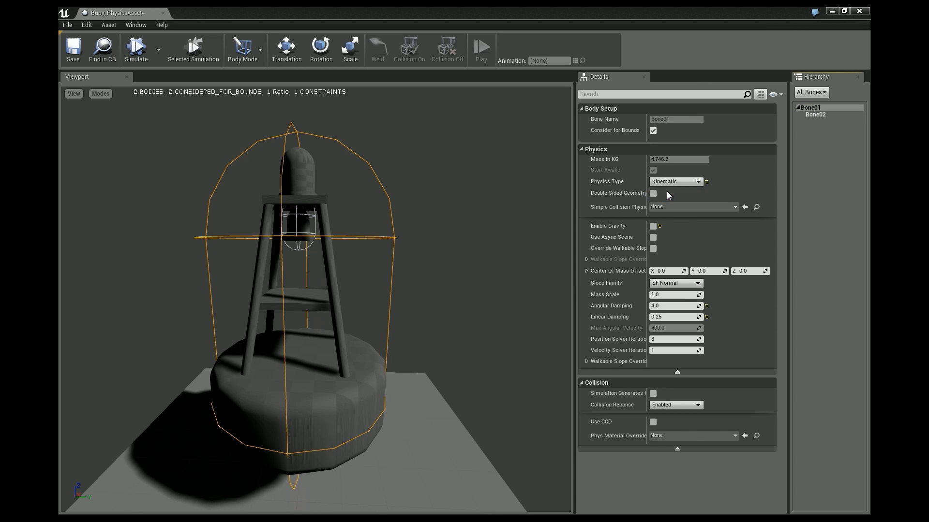
click(667, 191)
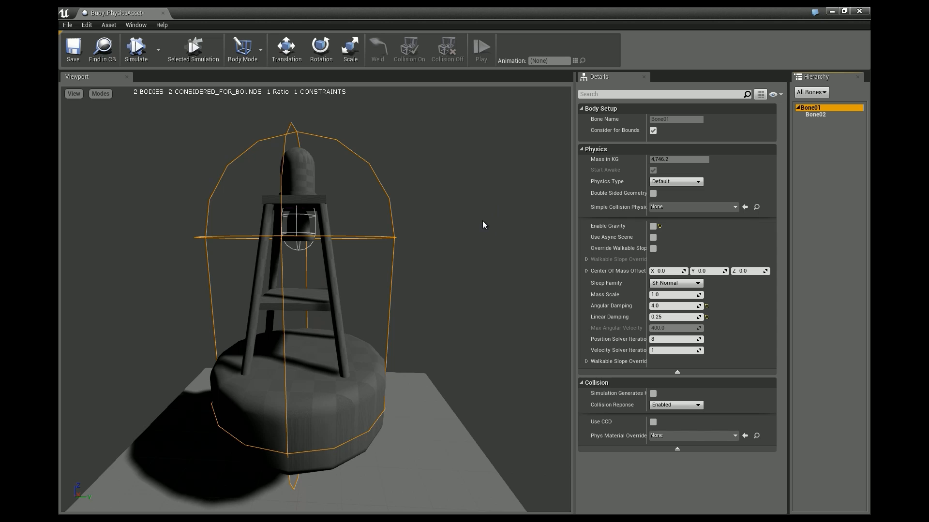
Turn off Enable Gravity for the Bone02 body after a brief simulation check, and save and close the physics asset
click(826, 115)
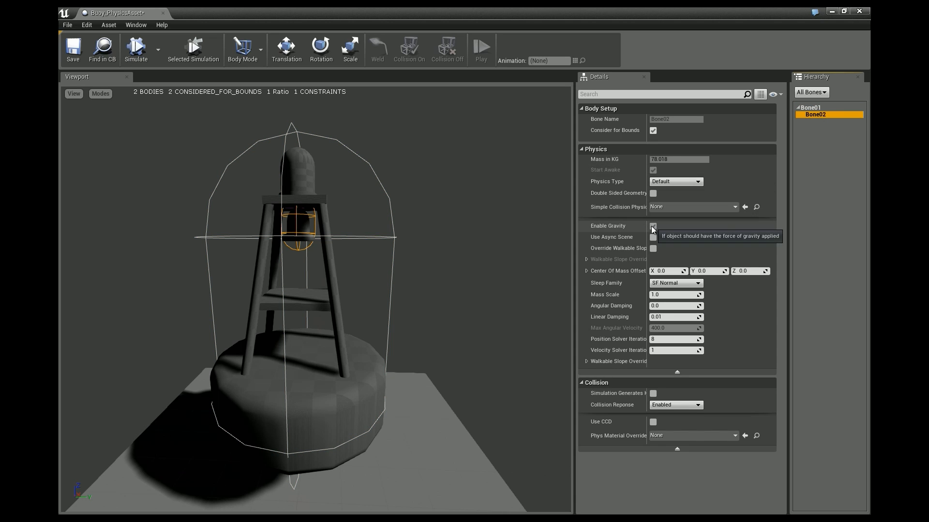
click(136, 58)
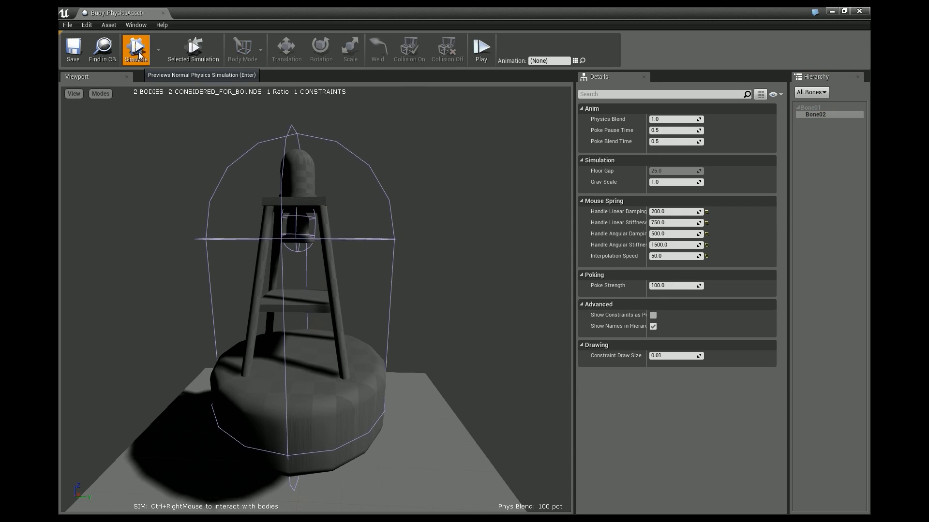
click(136, 58)
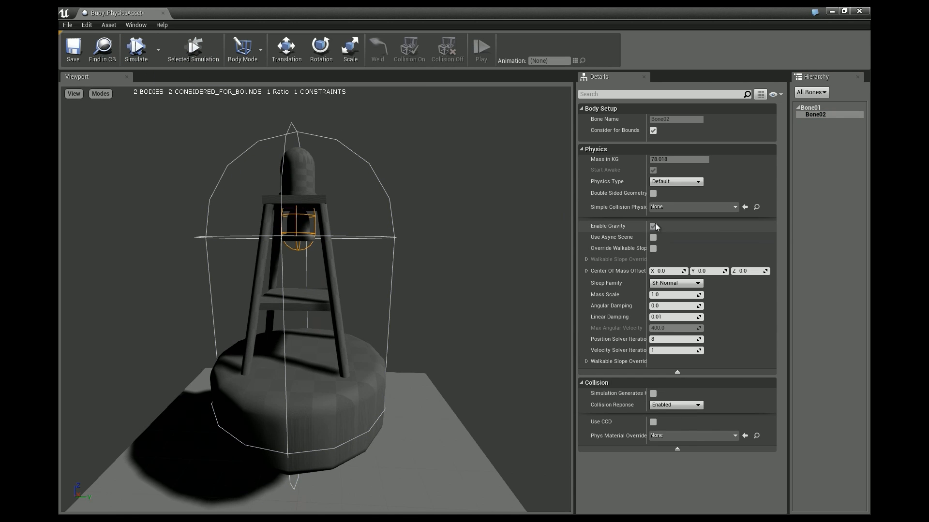
click(73, 48)
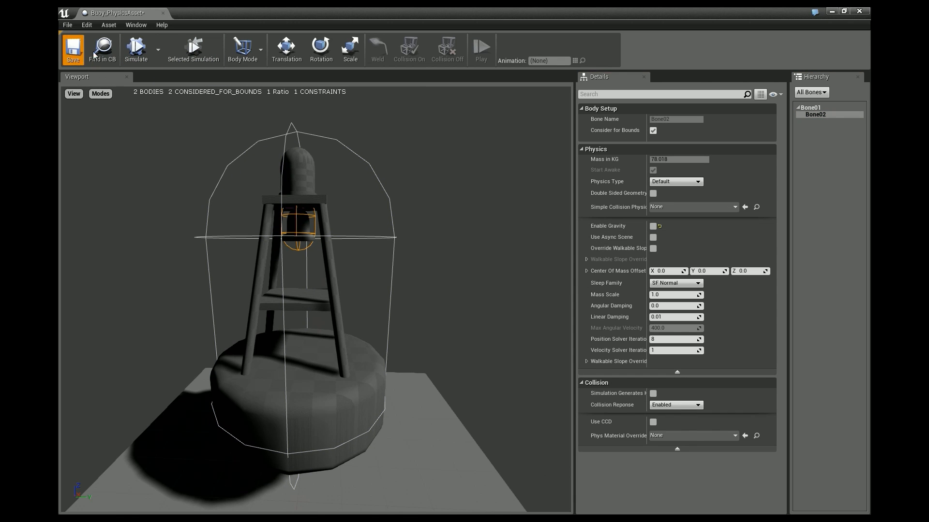
click(859, 12)
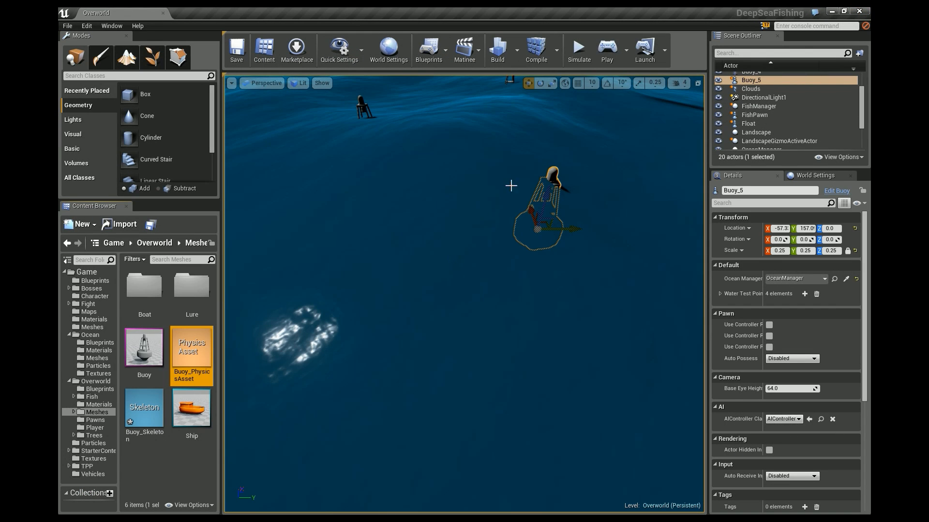
Play the Overworld level to check how the buoys float with the changed physics asset, and stop the session
click(608, 52)
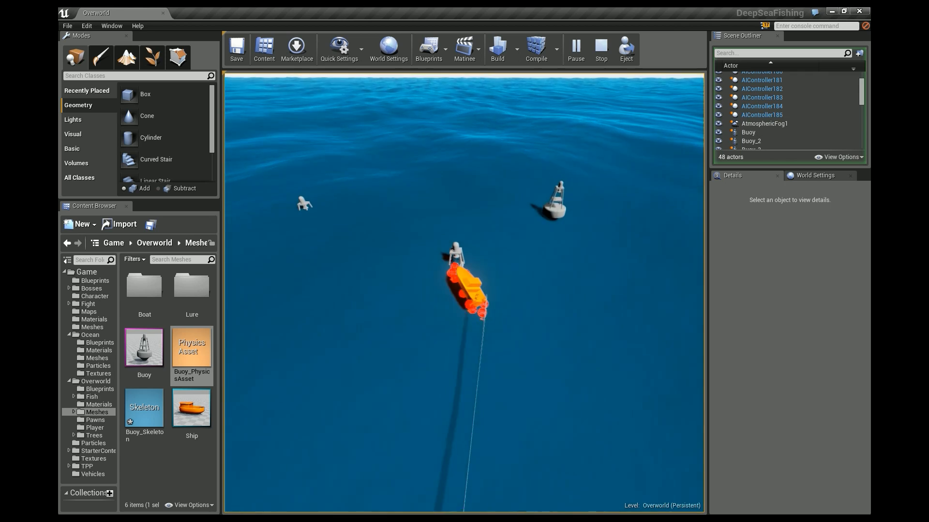
key(Escape)
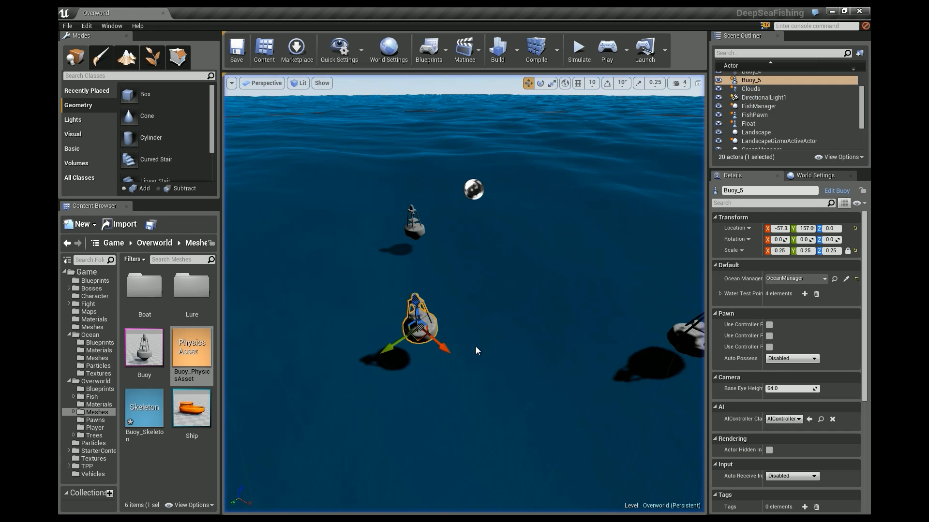
Enable Simulate Physics on the root Buoy component of the Buoy blueprint in the Overworld Pawns folder, and compile and close it
click(97, 389)
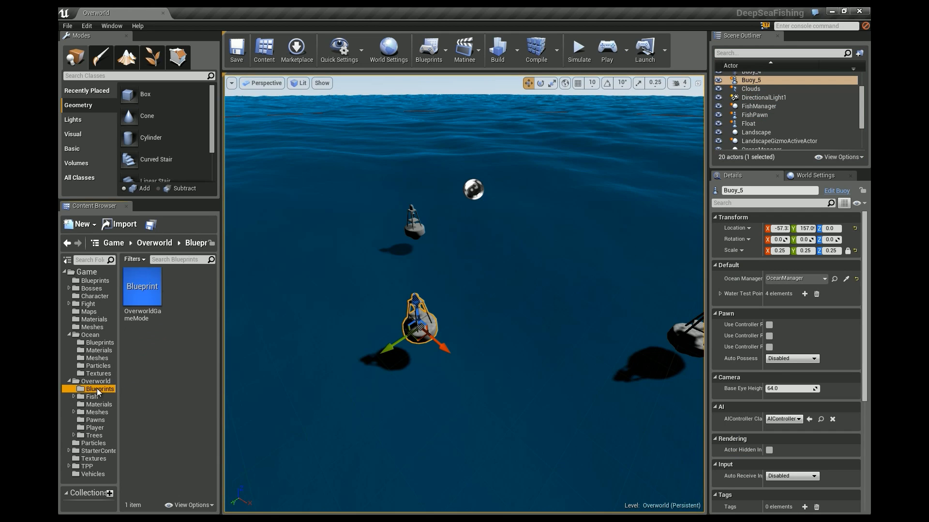
click(95, 421)
double_click(142, 287)
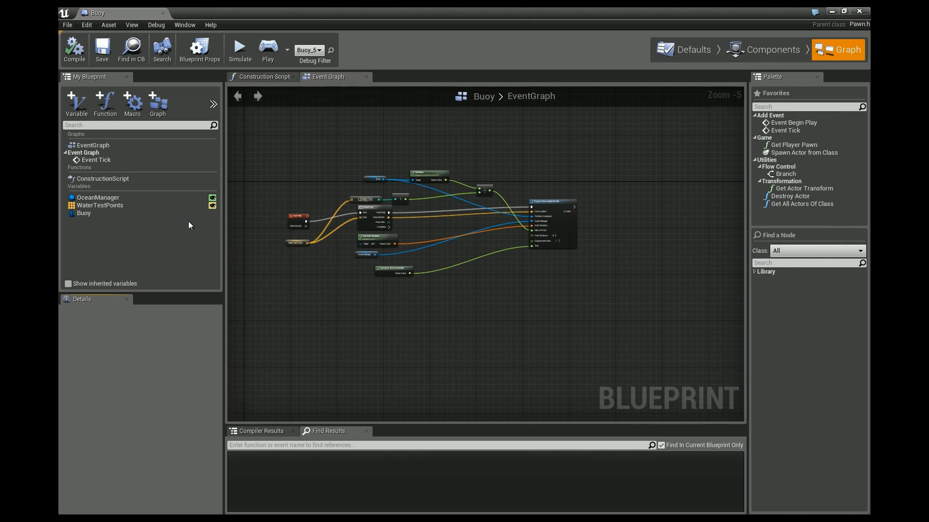
click(772, 50)
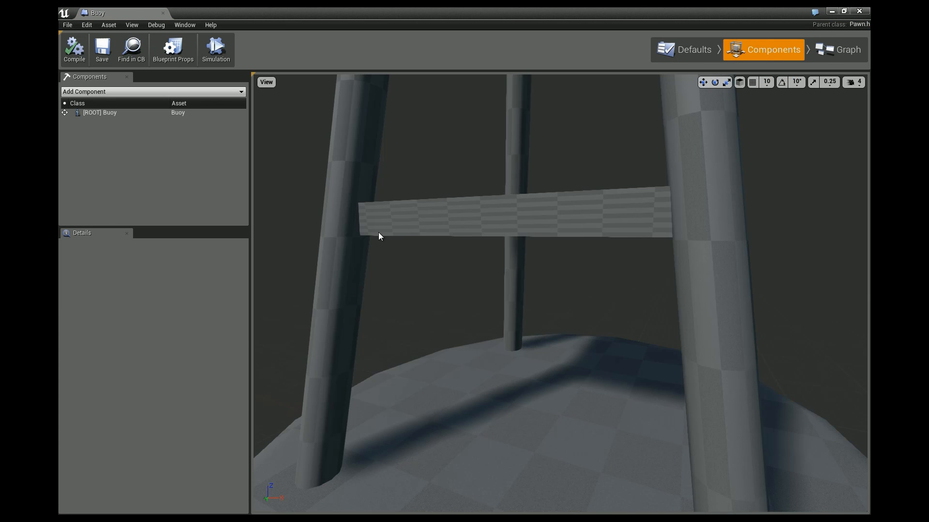
click(109, 115)
scroll(115, 360, down, 5)
scroll(112, 370, down, 2)
click(128, 397)
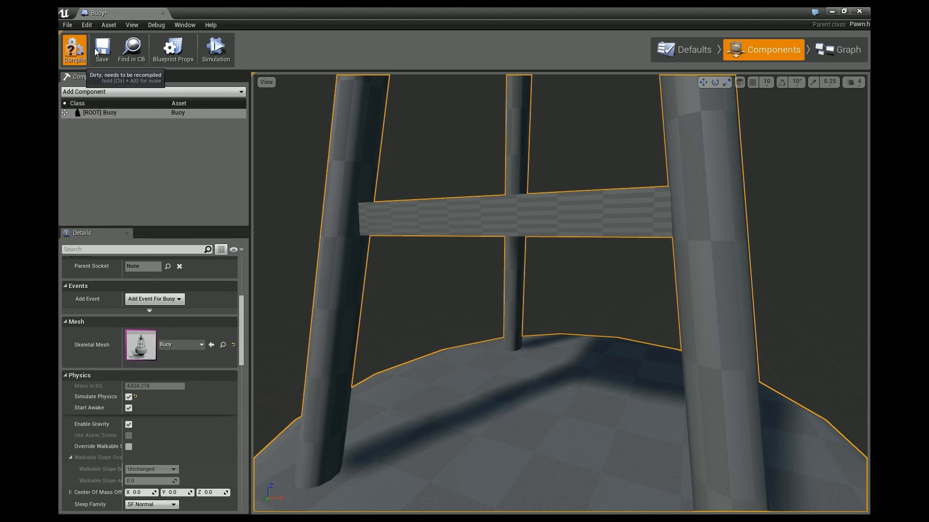
click(859, 12)
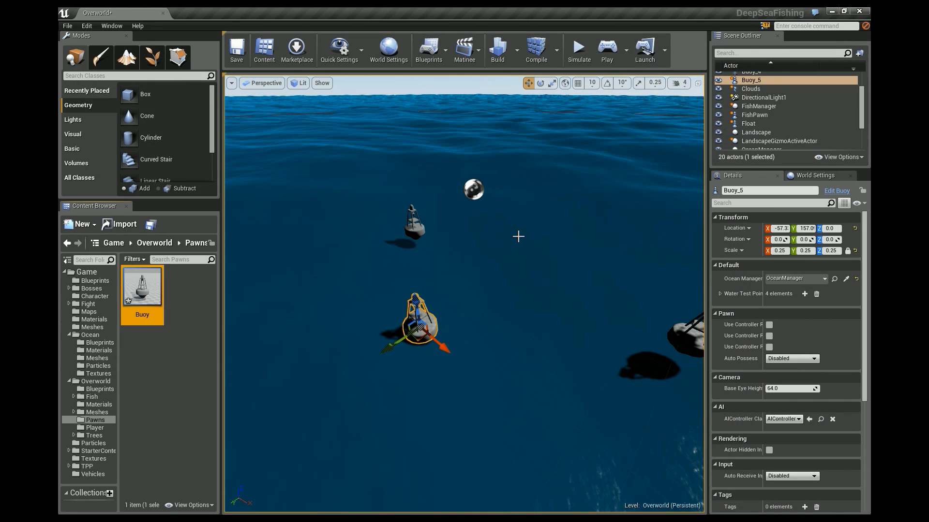
Play the Overworld level, steer the boat among the buoys to check how they float on the waves, and stop the session
click(606, 47)
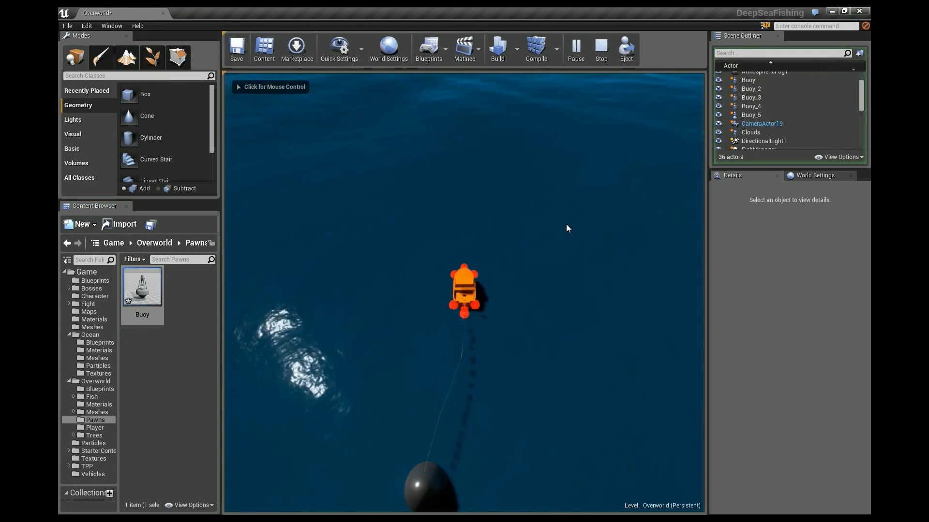
click(567, 228)
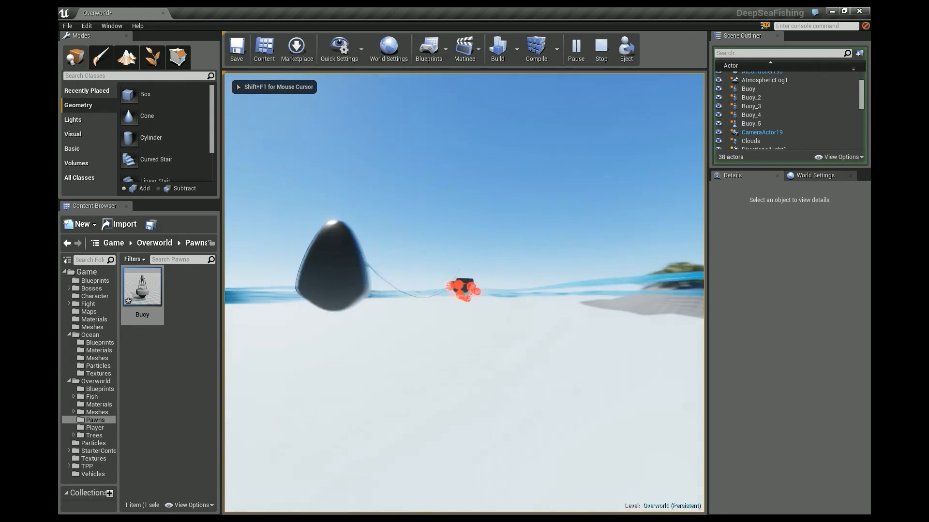
key(w)
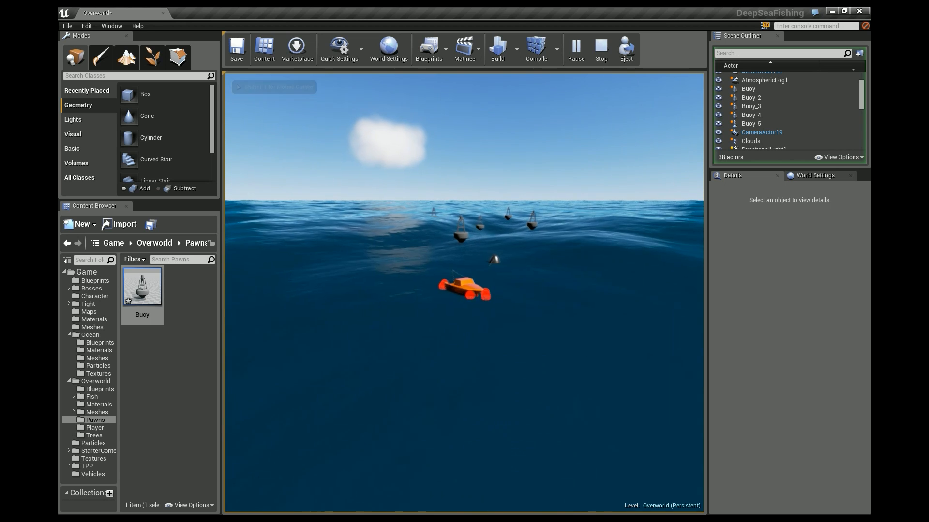
key(w)
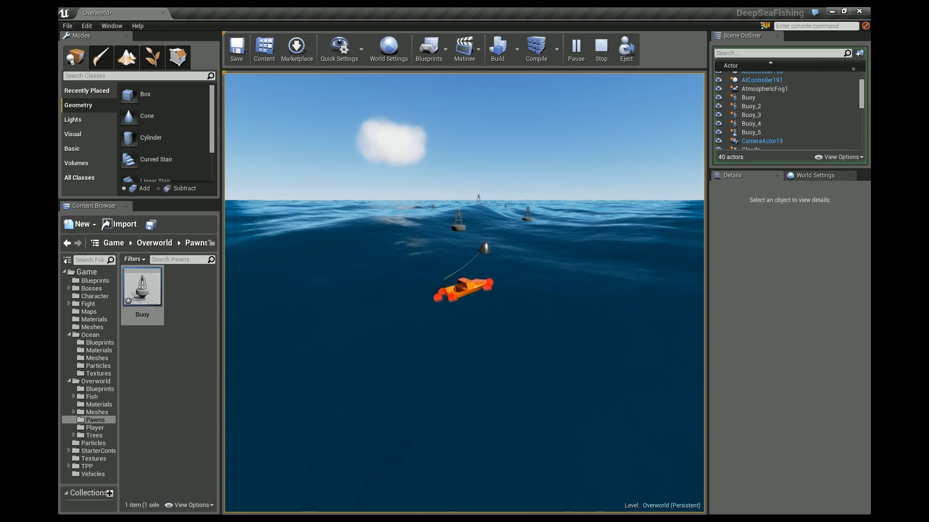
key(w)
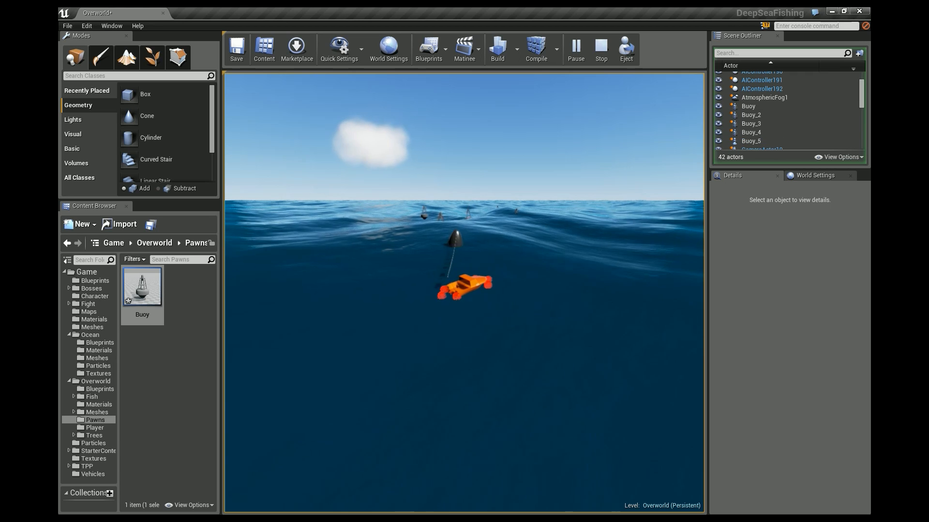
key(w)
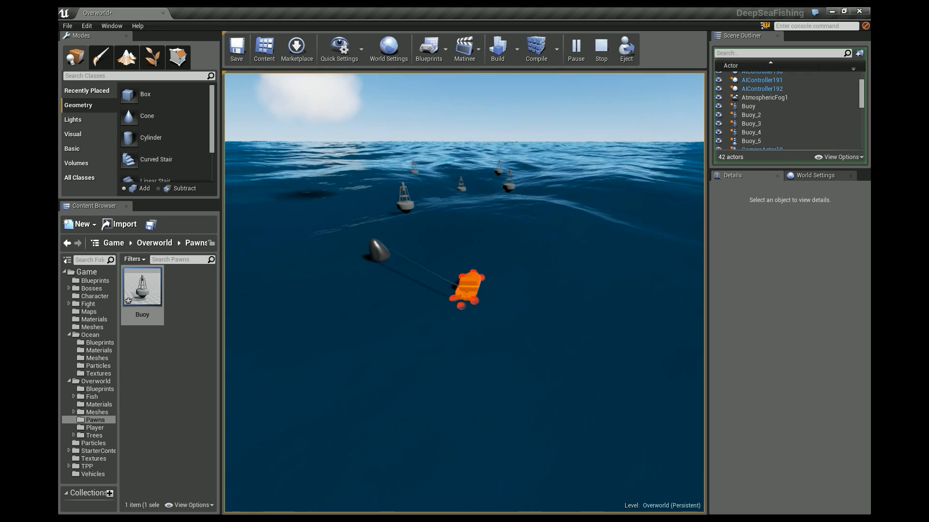
key(w)
key(a)
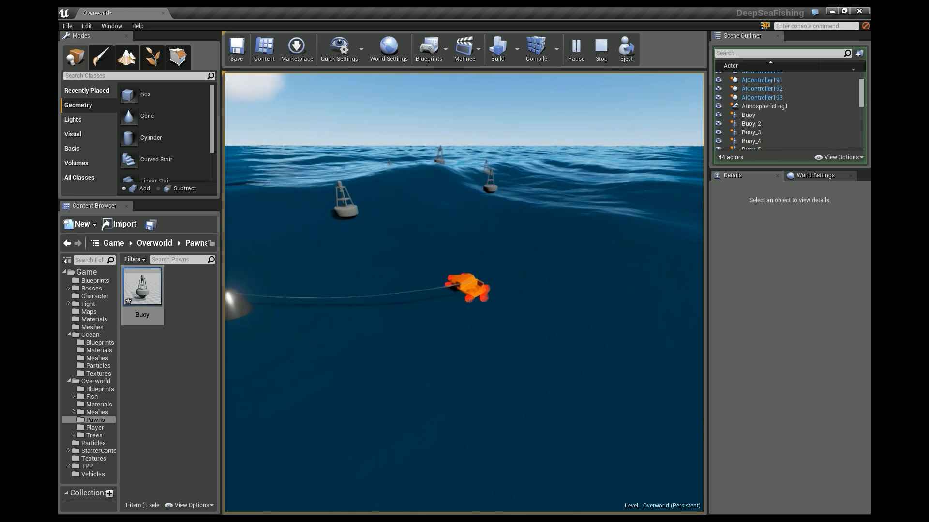
key(w)
key(d)
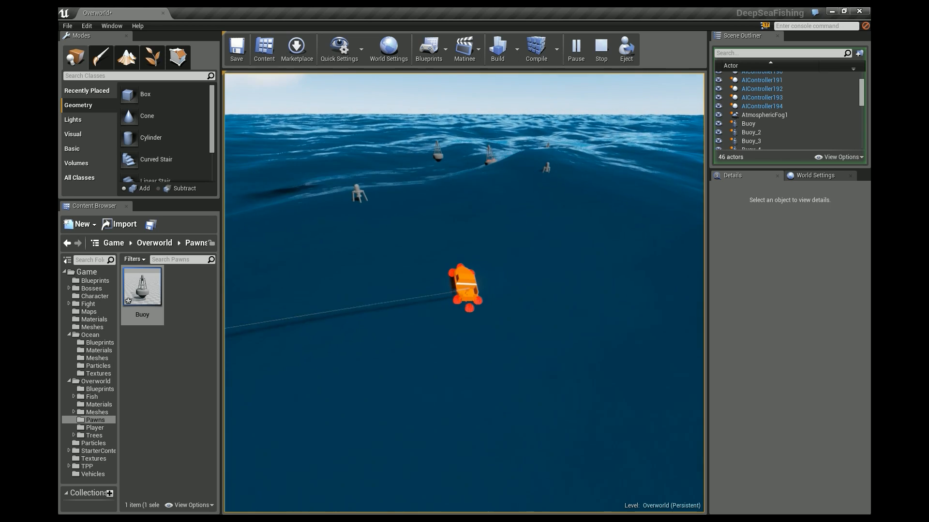
key(w)
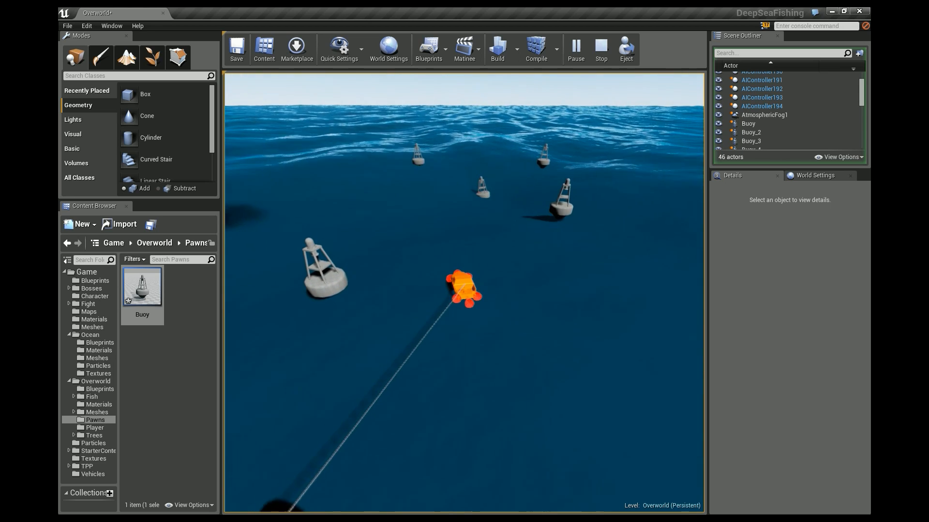
key(w)
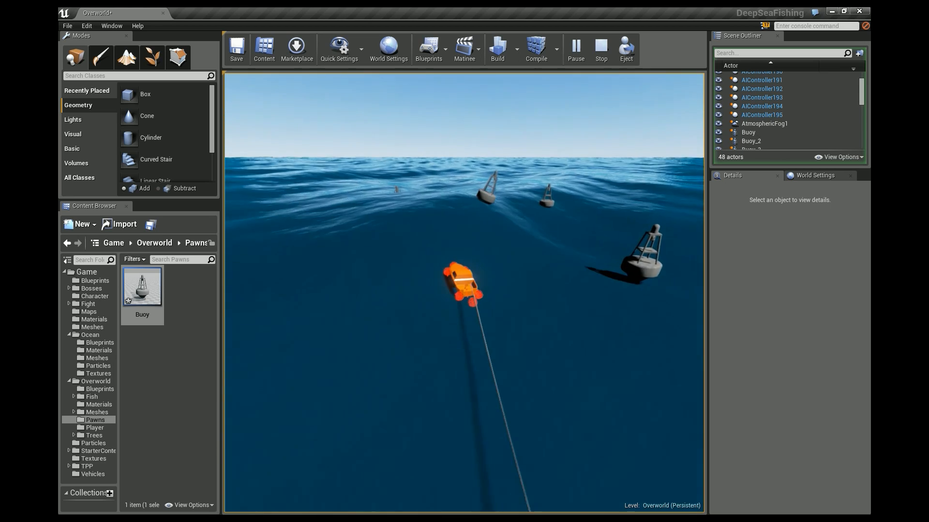
key(w)
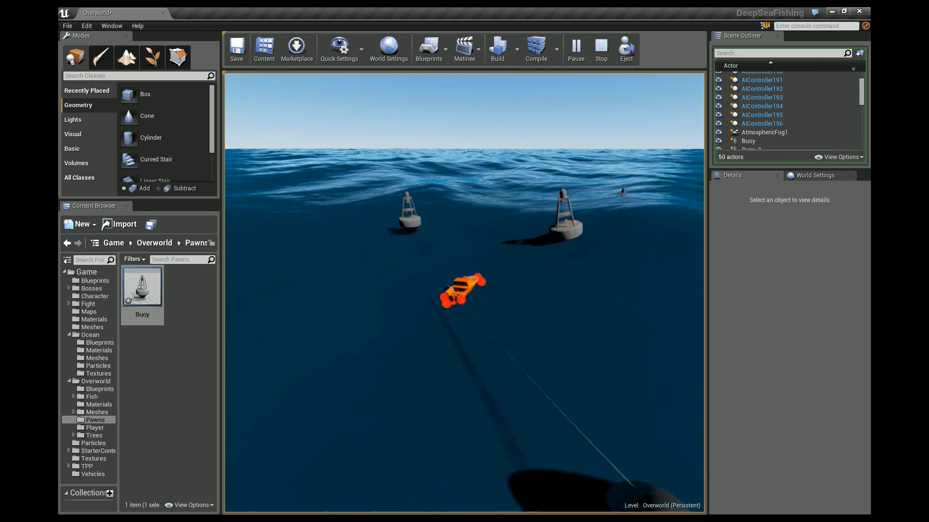
key(w)
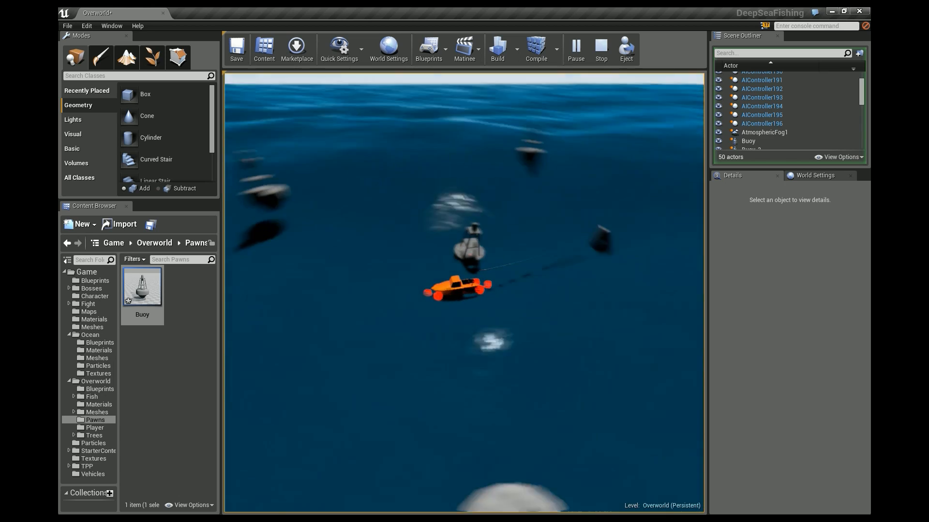
key(w)
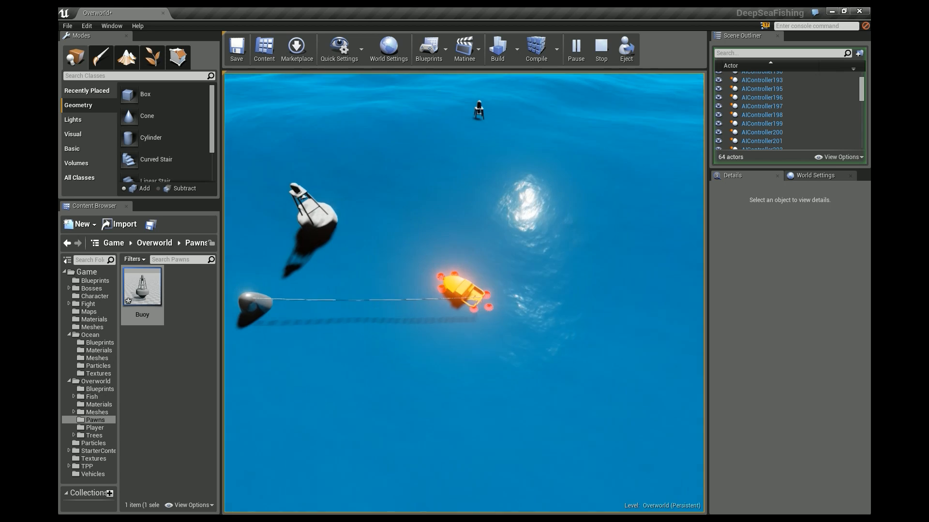
key(Escape)
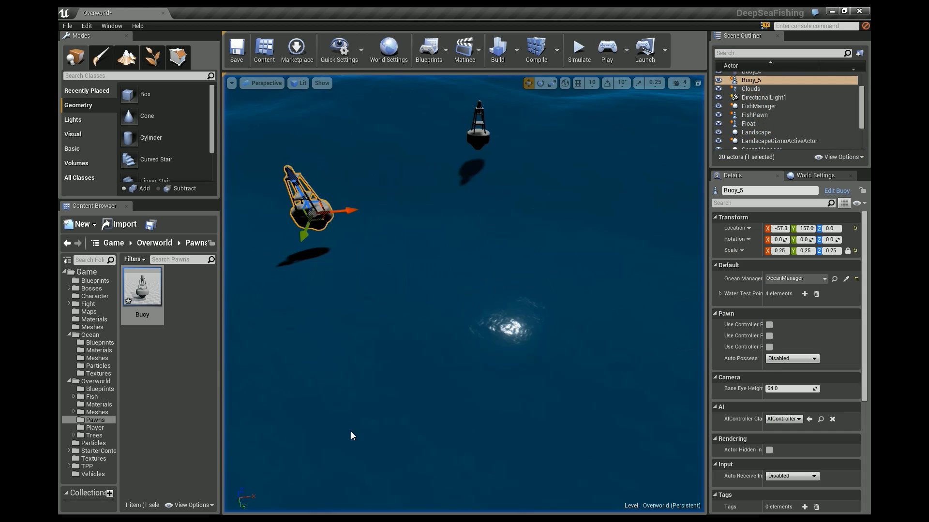
In the Buoy blueprint, set the default Z of WaterTestPoints elements 0 to 3 to 10
double_click(128, 287)
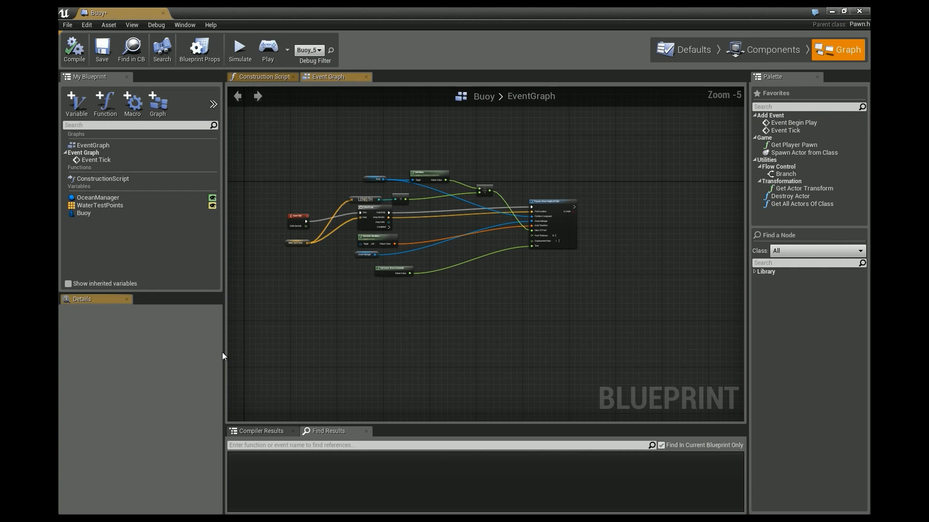
click(99, 206)
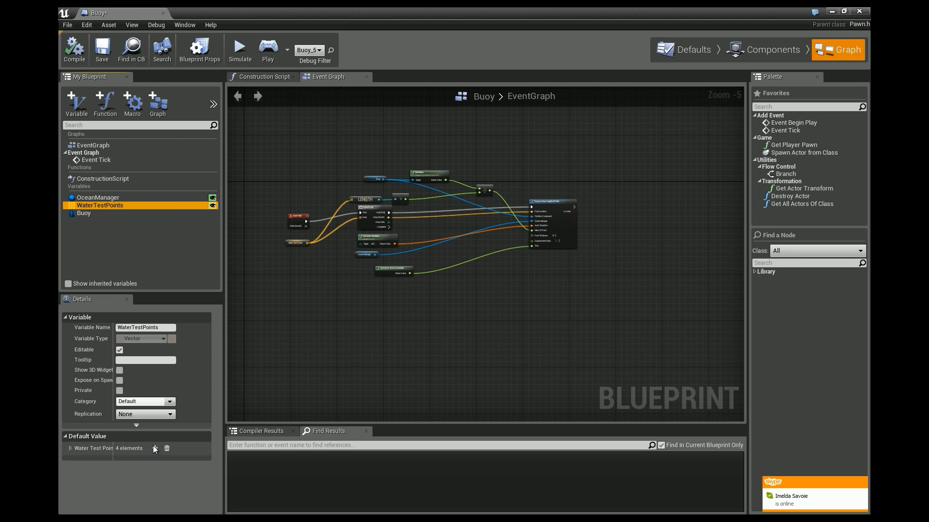
click(71, 449)
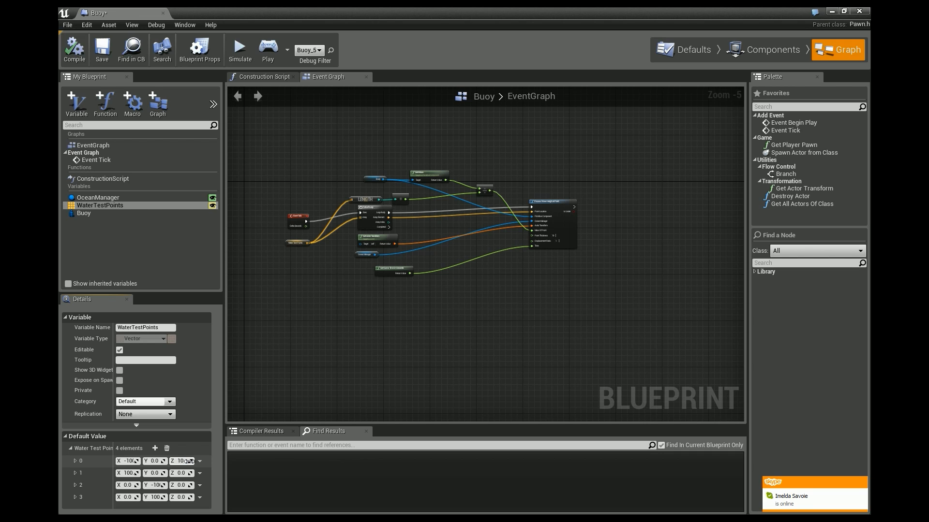
key(Return)
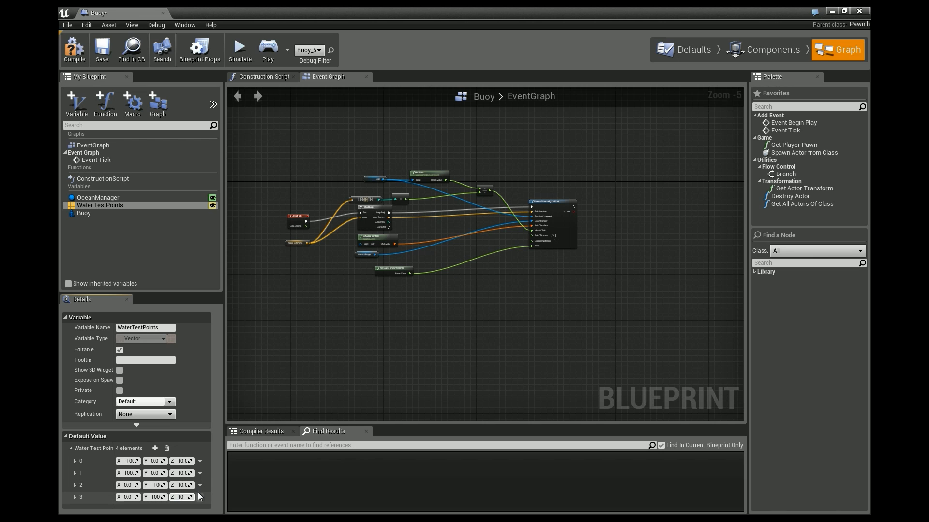
Add a fifth WaterTestPoints element at X 0, Y 0, Z -40, and close the Buoy blueprint
click(155, 448)
scroll(170, 461, down, 3)
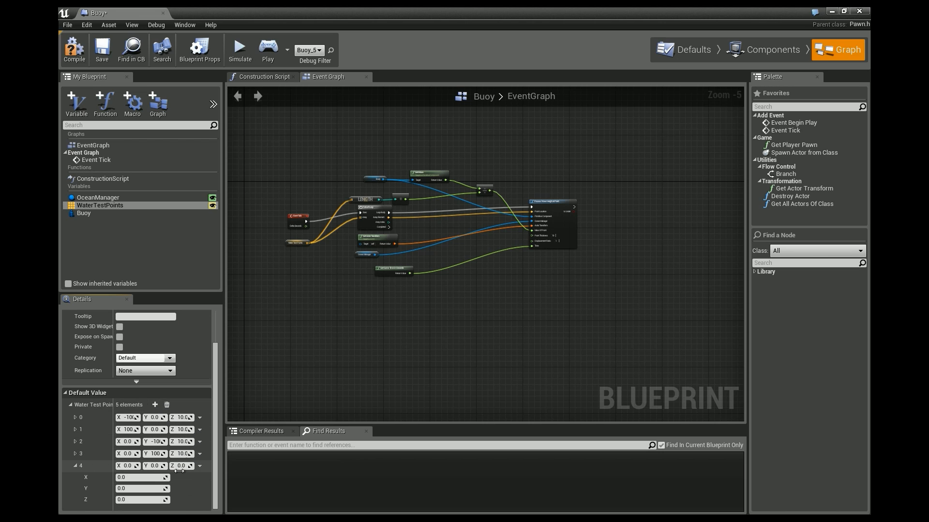
click(179, 466)
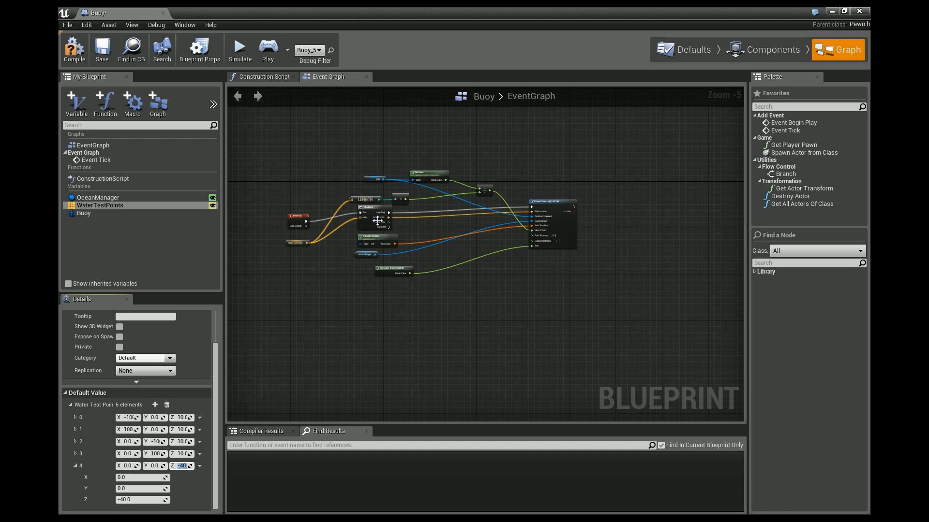
click(861, 12)
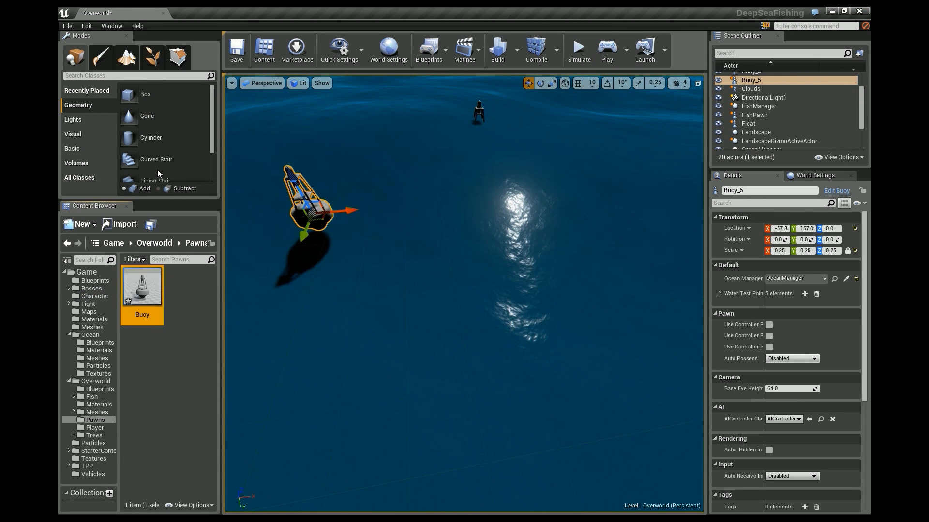
Reopen the Buoy blueprint, save all modified assets, and close it
double_click(138, 293)
click(68, 28)
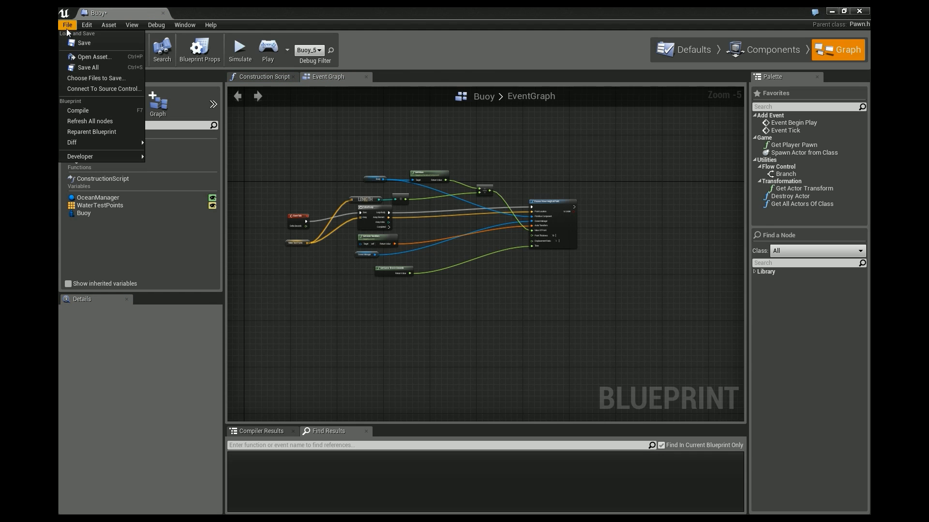
click(79, 67)
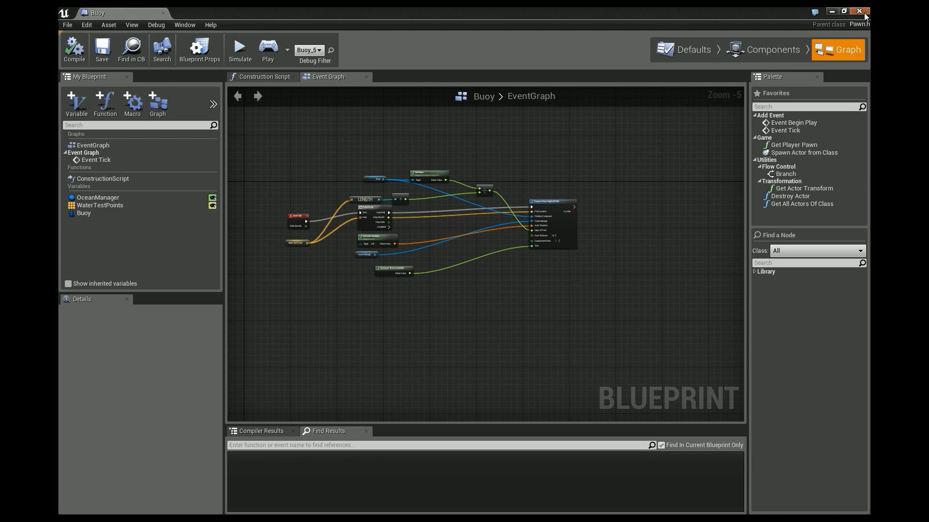
click(859, 11)
Play the Overworld level to check the buoys' floating with the changed water test points, and stop the session
click(604, 47)
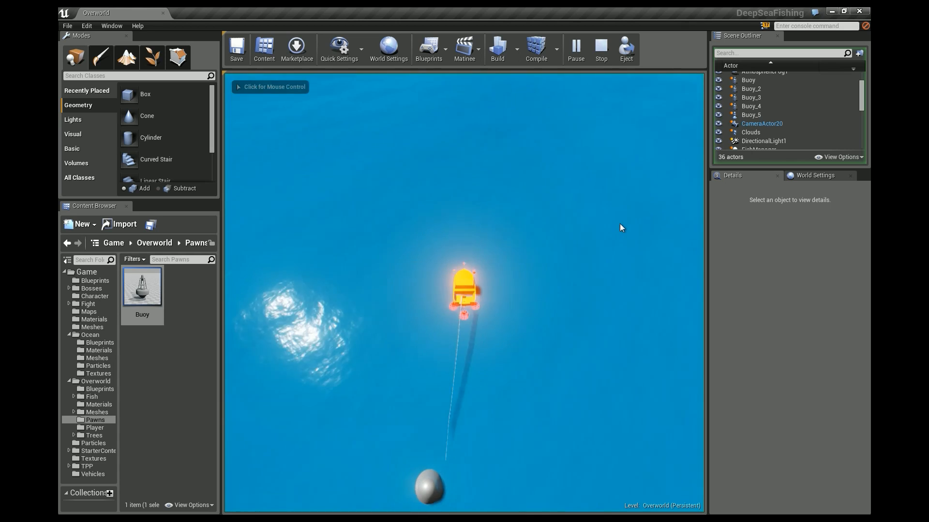
click(621, 228)
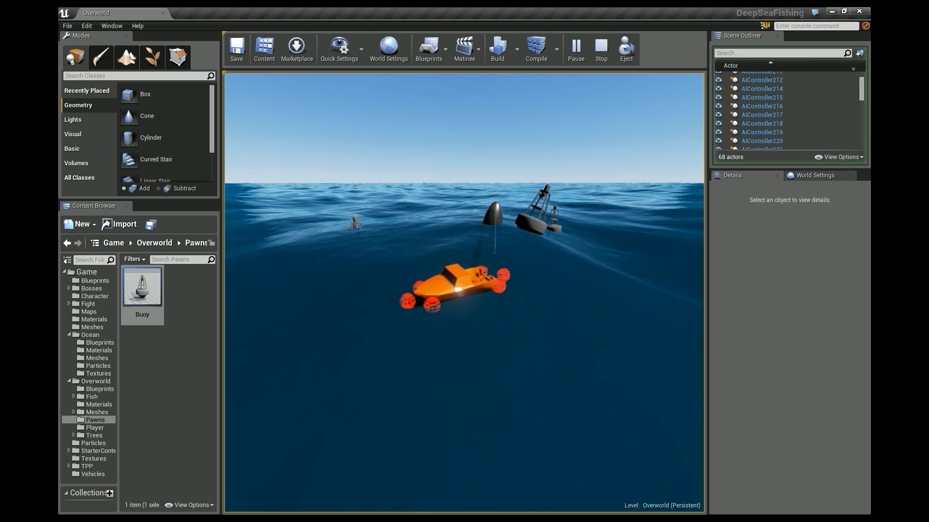
key(Escape)
Delete Buoy_2, Buoy_3, Buoy_4 and Buoy_5 from the level, keeping only the original Buoy
right_drag(339, 295, 346, 329)
key(s)
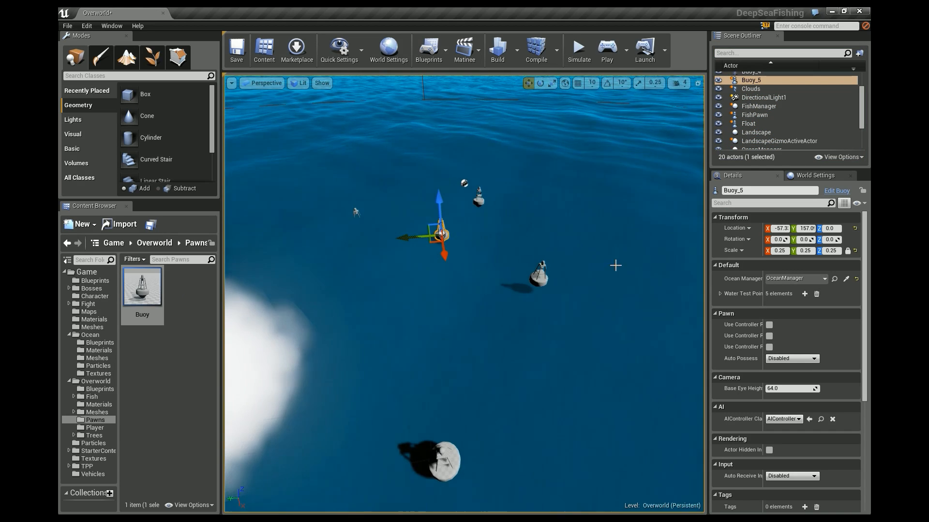
click(537, 280)
key(Delete)
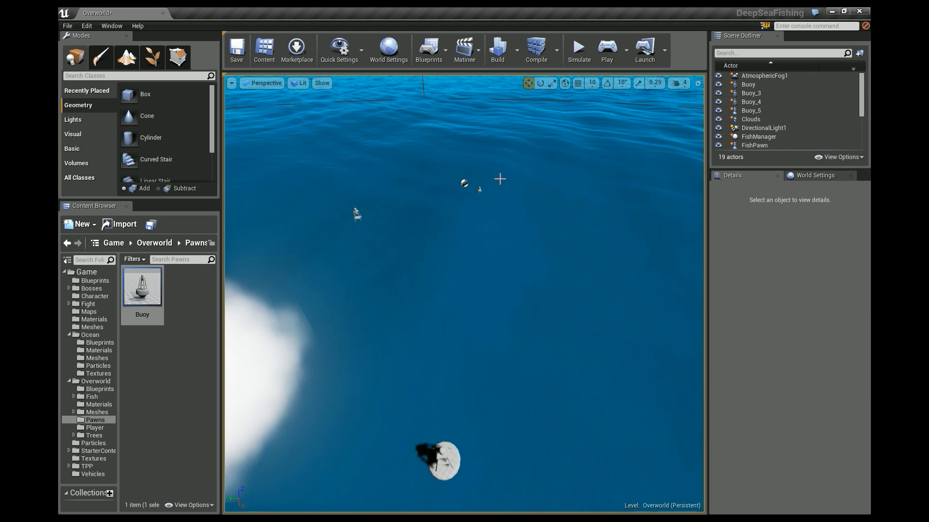
click(477, 191)
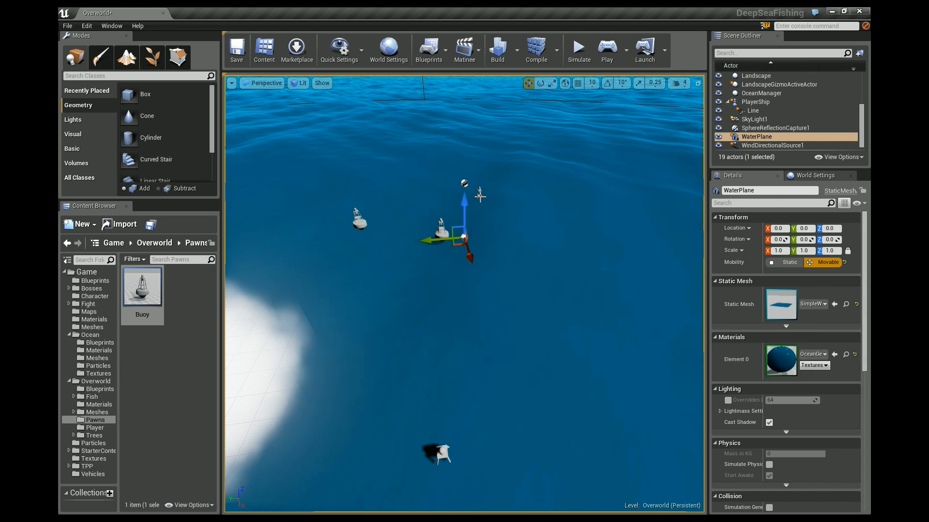
click(780, 119)
scroll(778, 121, up, 3)
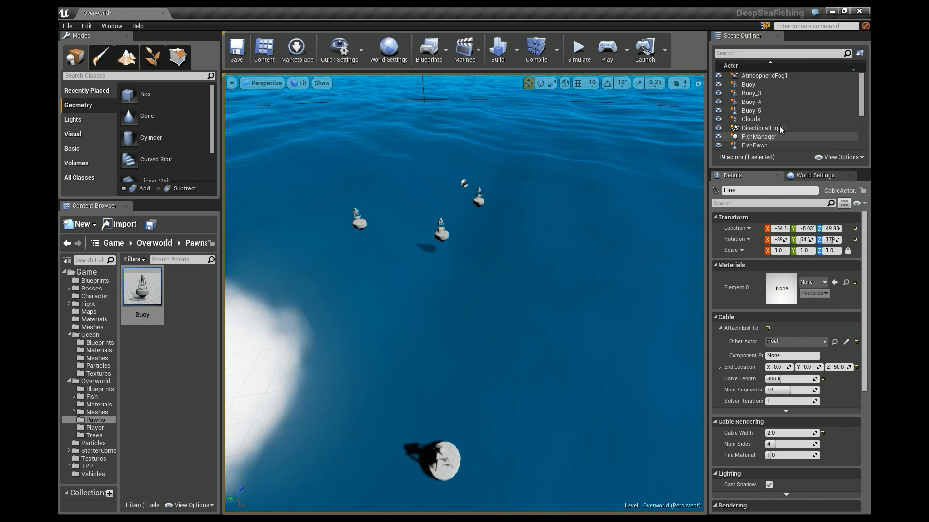
click(762, 91)
key(Delete)
click(760, 93)
key(Delete)
click(759, 94)
key(Delete)
Place four new Buoy pawns on the water, spread out around the remaining buoy
drag(142, 288, 328, 258)
drag(142, 289, 505, 377)
drag(143, 293, 557, 172)
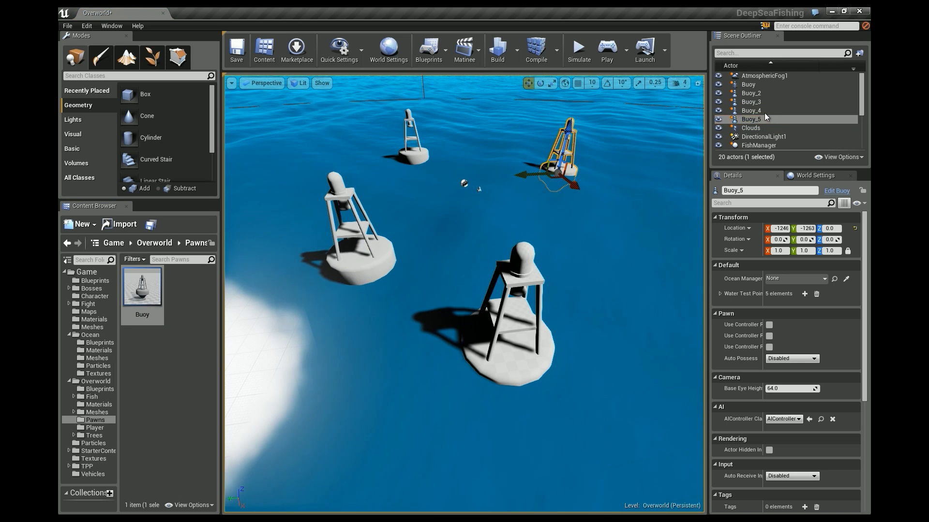
Set the scale of AtmosphericFog1, Buoy, Buoy_2 and Buoy_5 together to 0.25 on all axes
shift+click(757, 95)
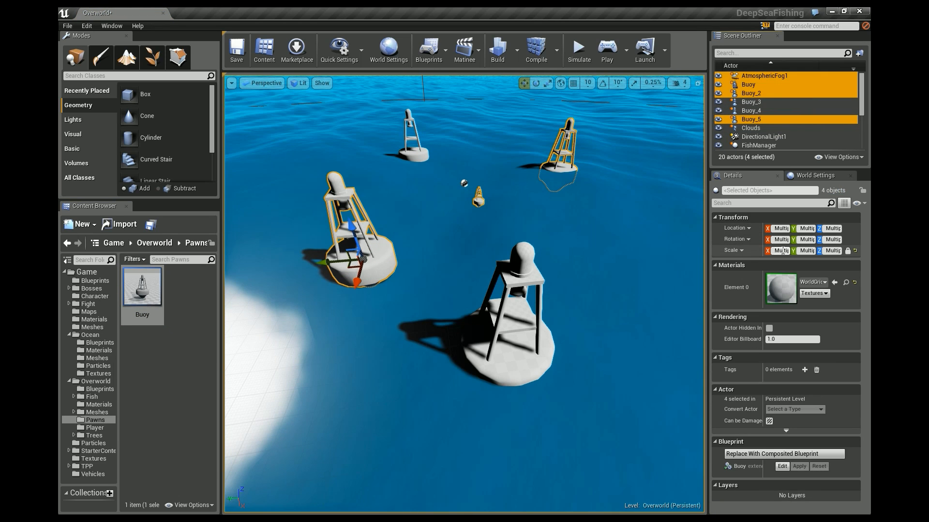
click(783, 251)
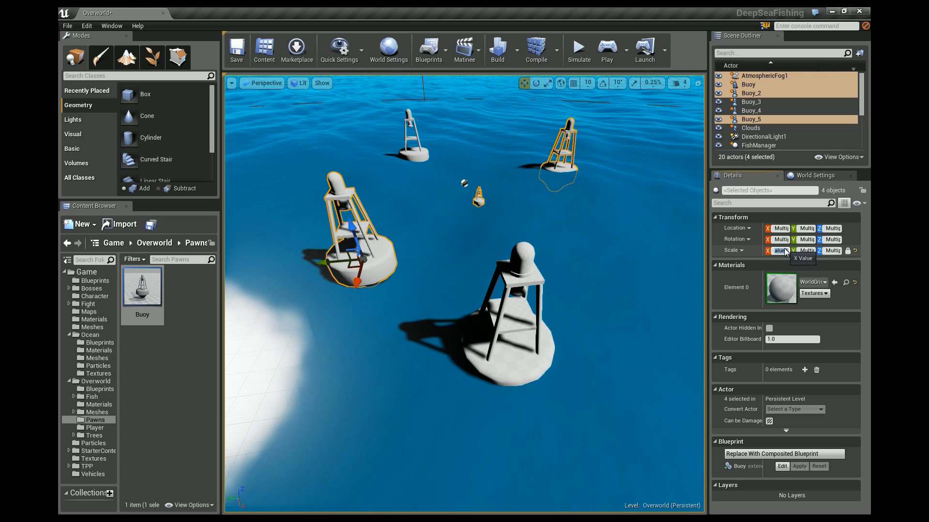
key(Tab)
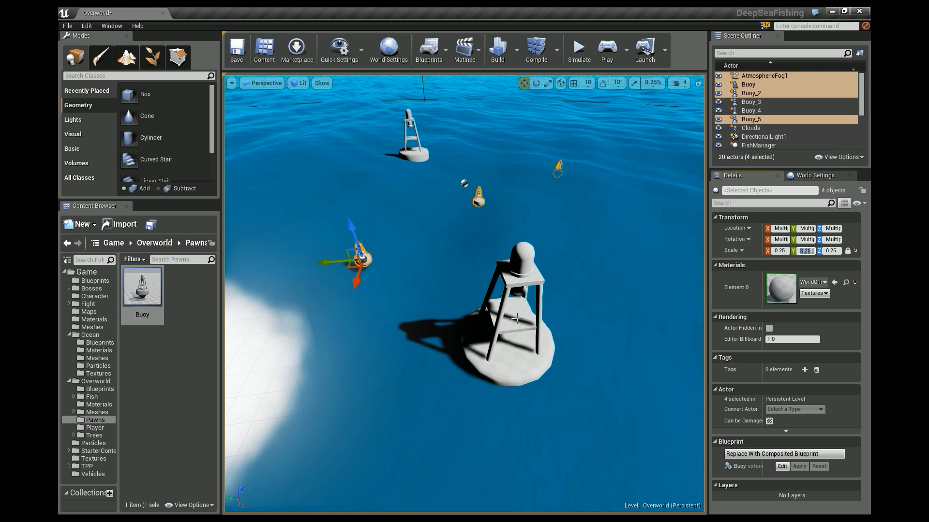
Select Buoy, Buoy_2, Buoy_3, Buoy_4 and Buoy_5 together and set their scale to 0.25 on all axes
click(751, 93)
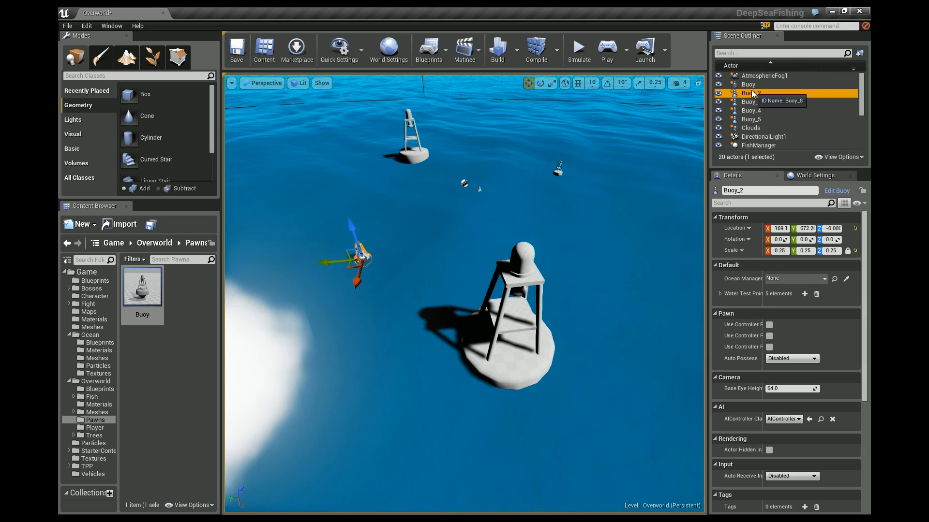
click(749, 86)
ctrl+click(749, 95)
ctrl+click(750, 103)
ctrl+click(750, 112)
ctrl+click(751, 120)
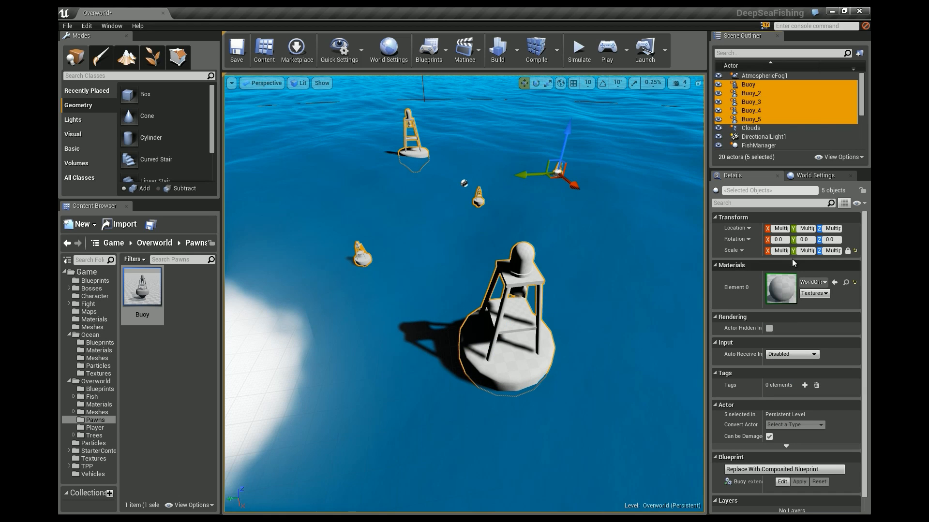
click(778, 251)
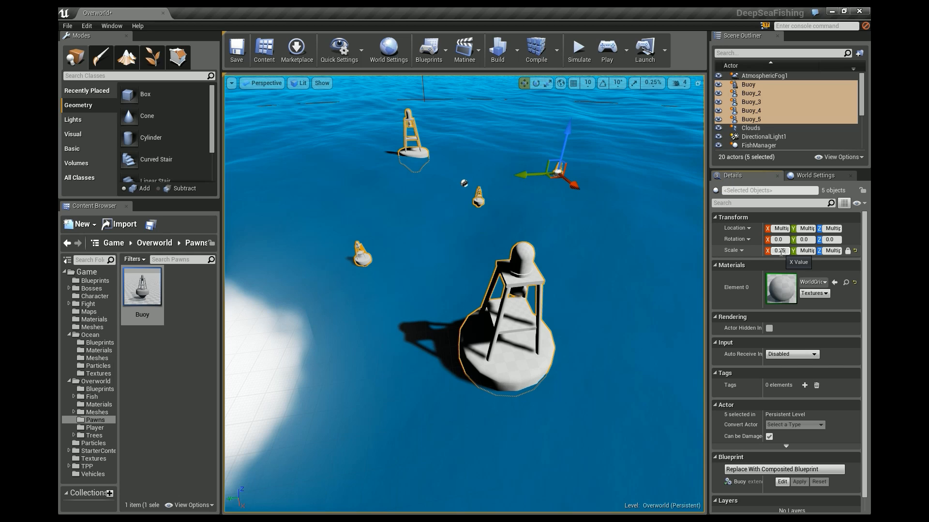
key(Tab)
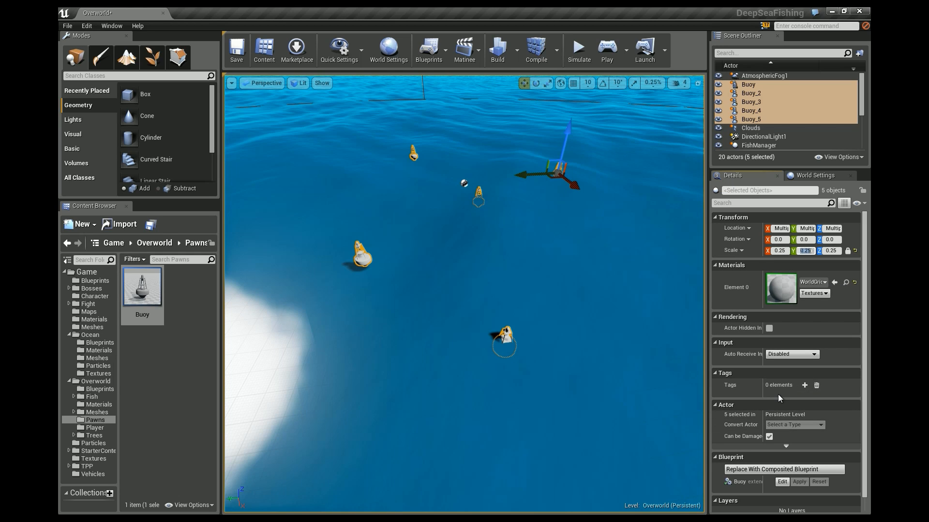
Set Buoy_3's Ocean Manager reference to the OceanManager actor
click(523, 263)
click(508, 338)
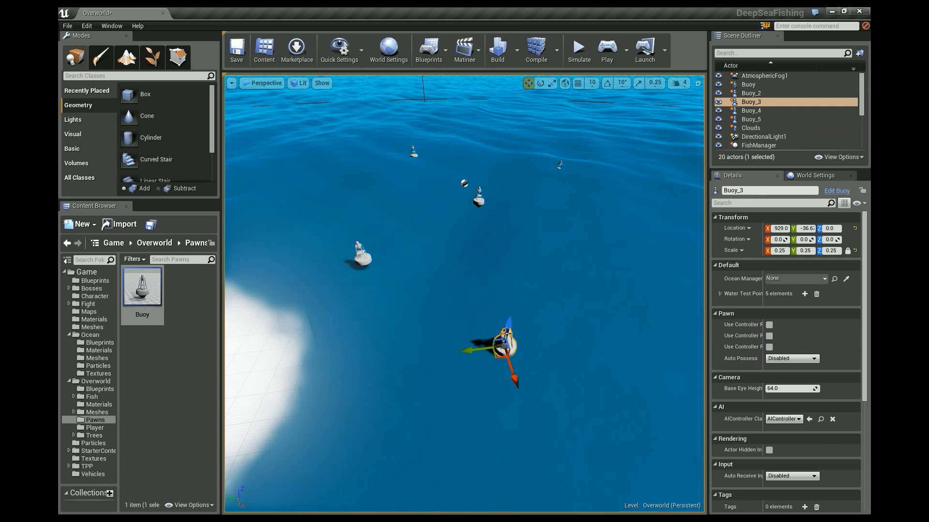
click(787, 281)
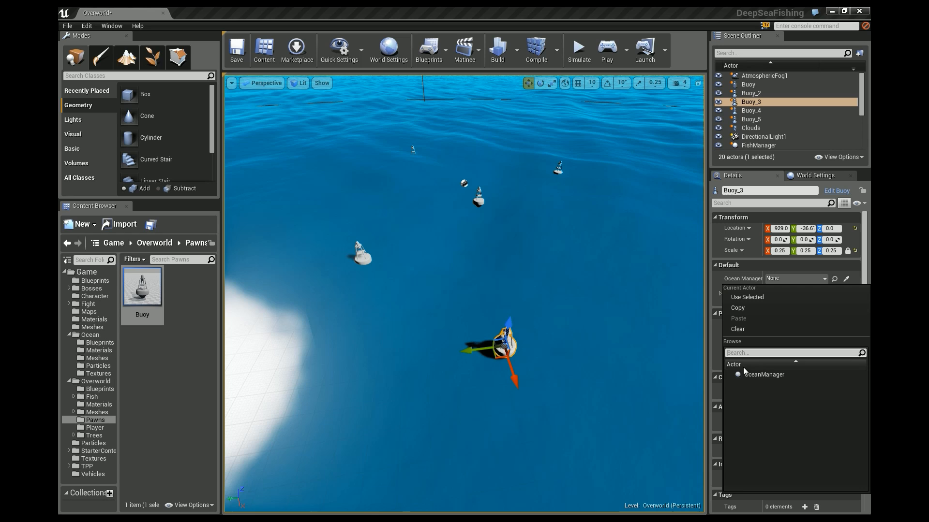
click(761, 377)
Set Buoy_5's Ocean Manager reference to the OceanManager actor
click(357, 251)
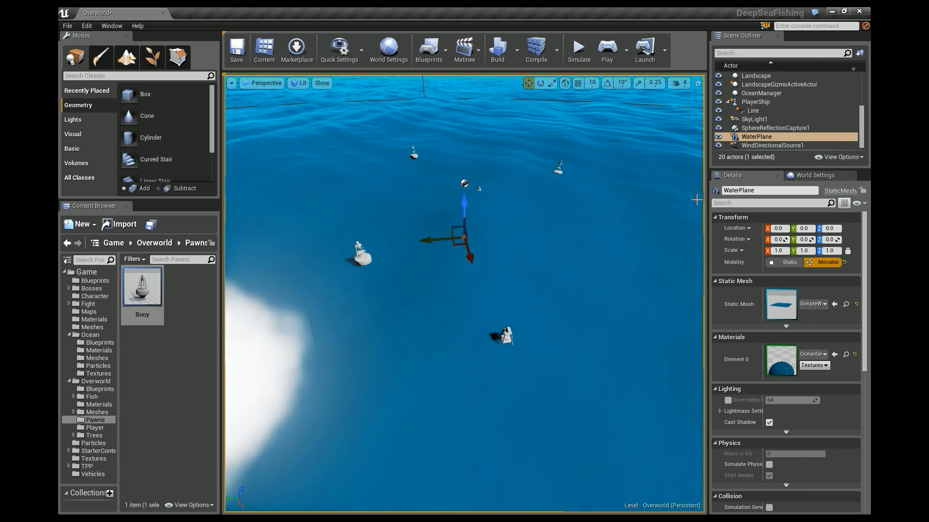
click(791, 110)
scroll(794, 113, up, 4)
click(762, 119)
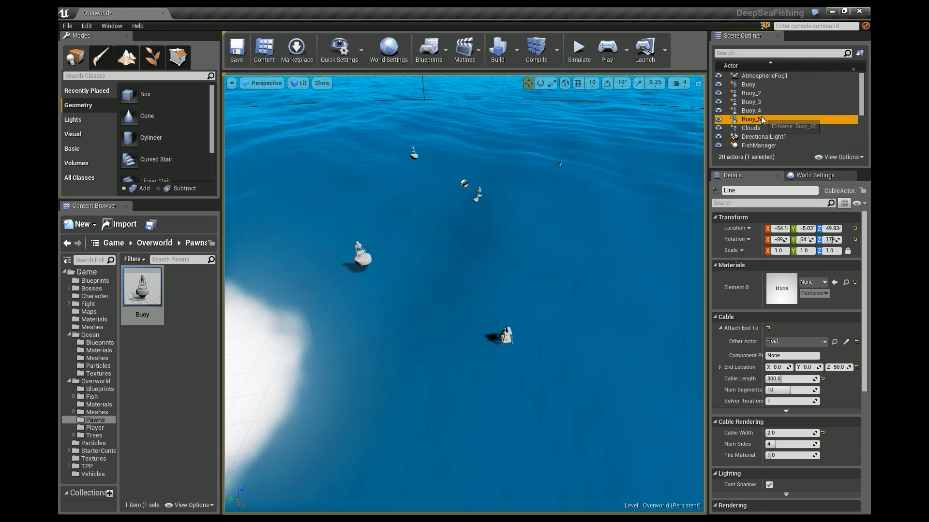
click(789, 280)
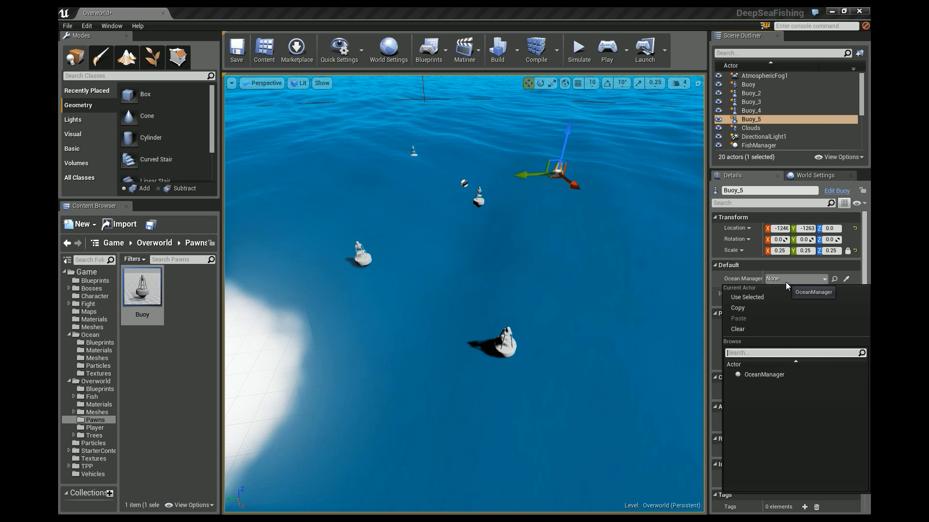
click(762, 373)
Set the Ocean Manager reference of Buoy_4 and Buoy_2 to the OceanManager actor
click(789, 111)
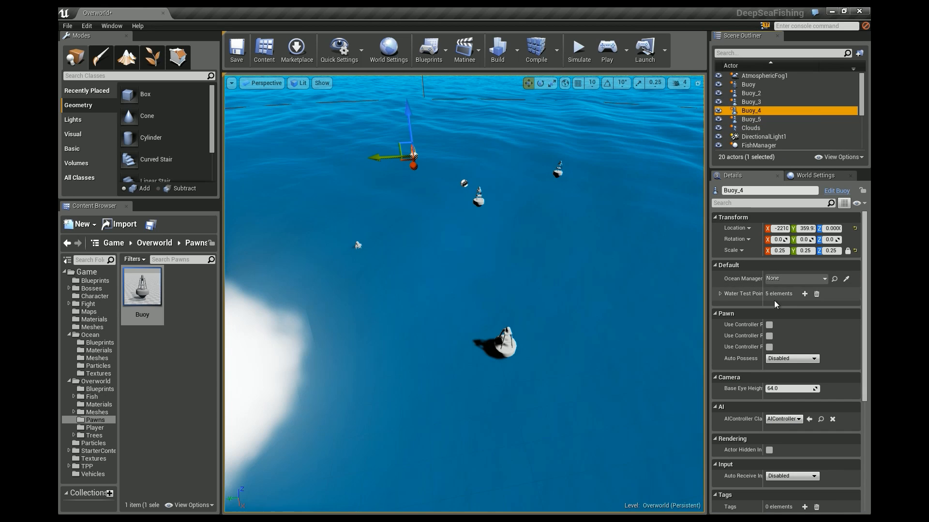
click(794, 278)
click(757, 374)
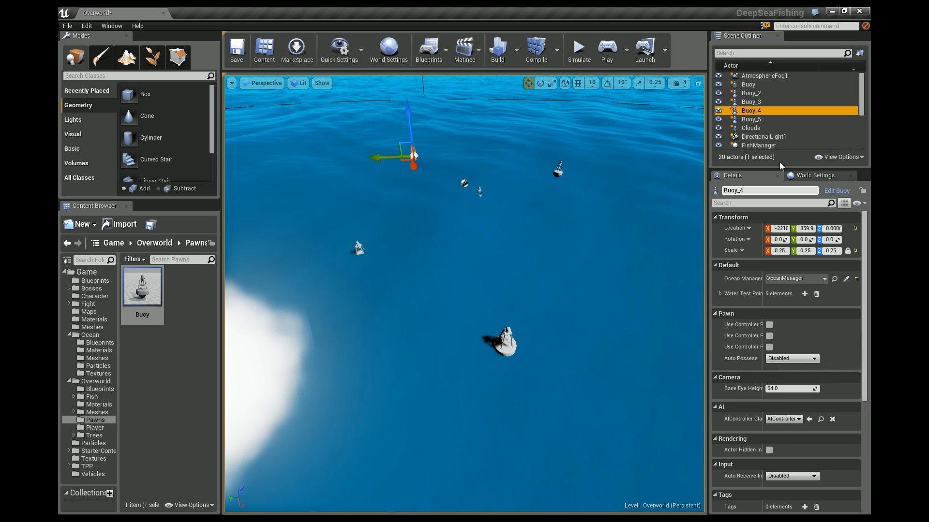
click(779, 102)
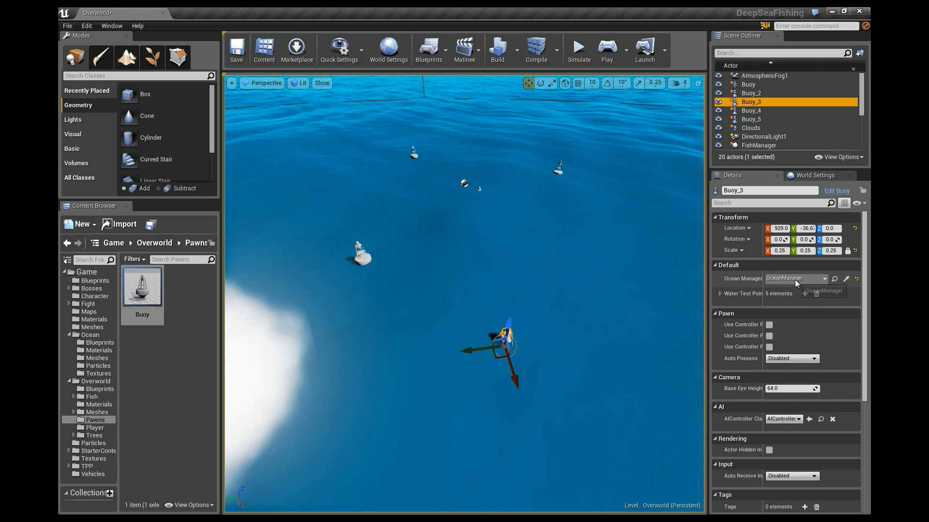
click(750, 93)
click(793, 280)
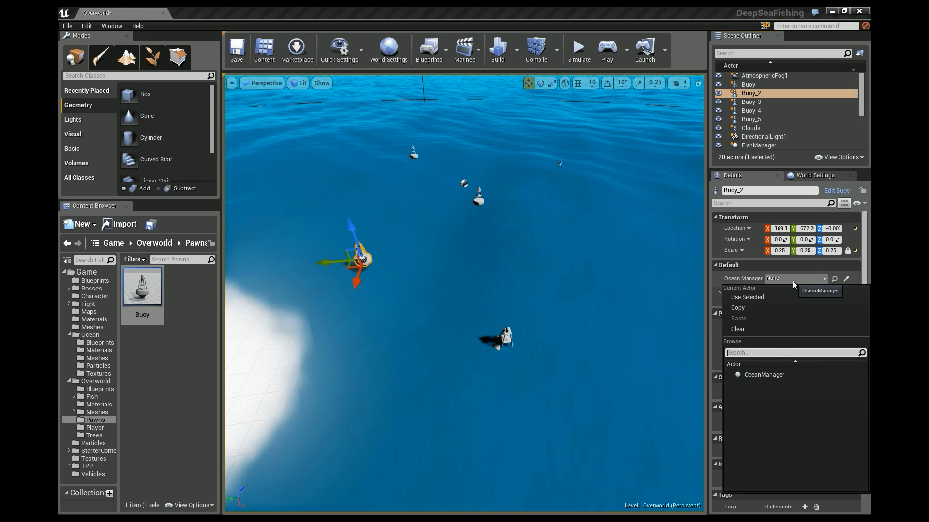
click(765, 375)
Delete the plain skeletal mesh actor Buoy from the level, keeping the four numbered buoy pawns
click(748, 84)
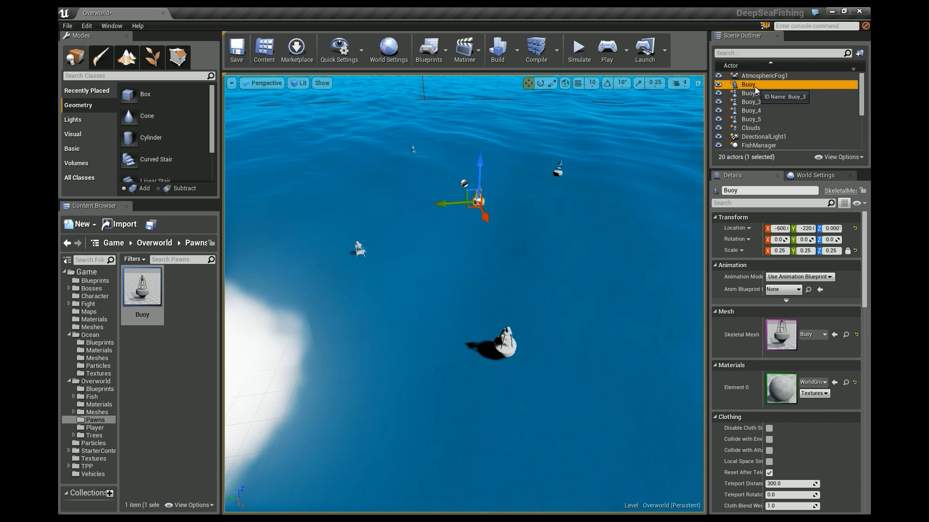
key(Delete)
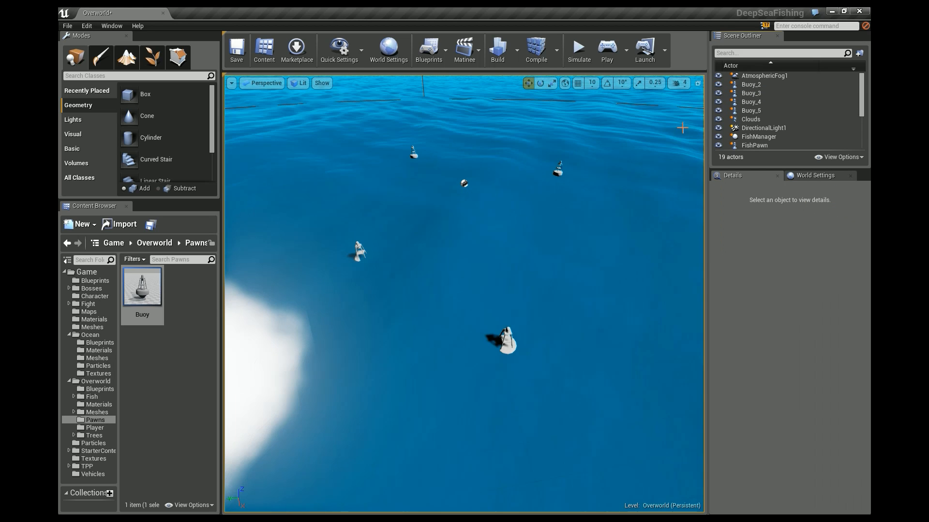
Play the Overworld level to watch the four scaled buoys float on the waves, and stop the session
right_drag(500, 248, 495, 183)
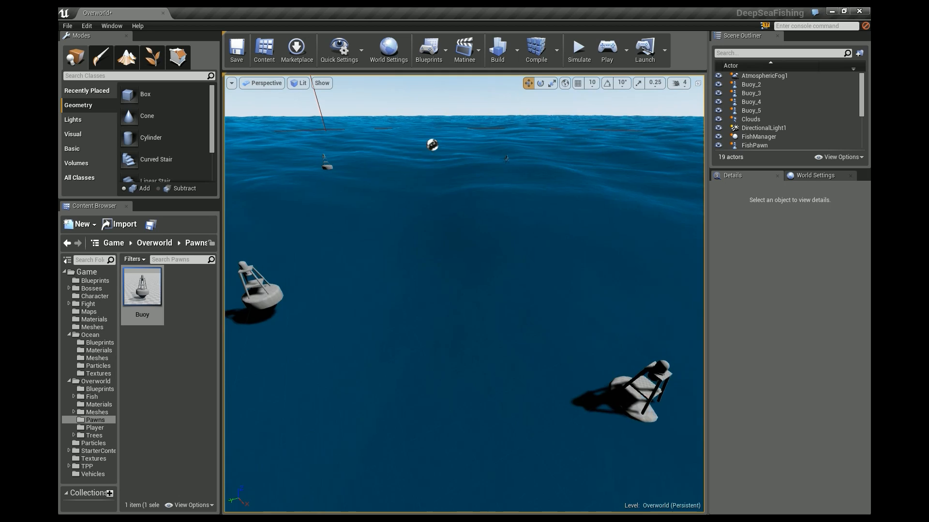
click(597, 49)
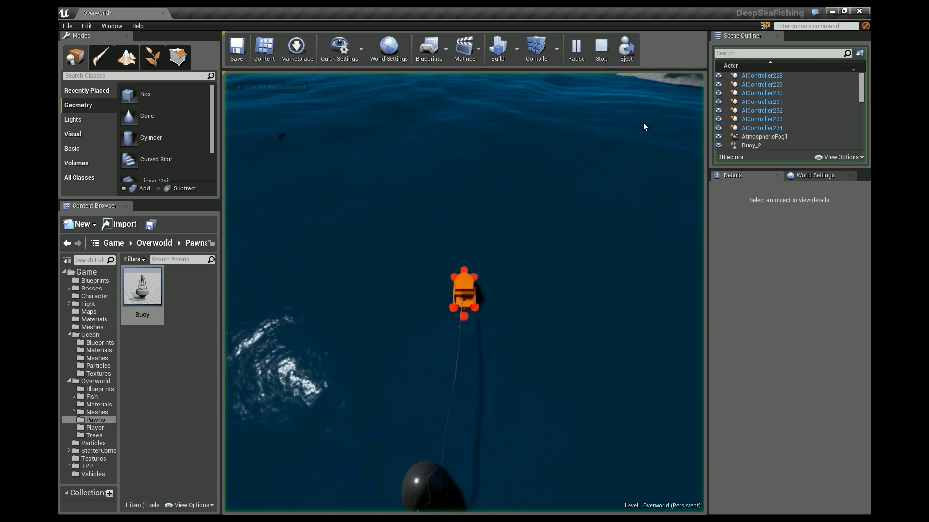
click(637, 132)
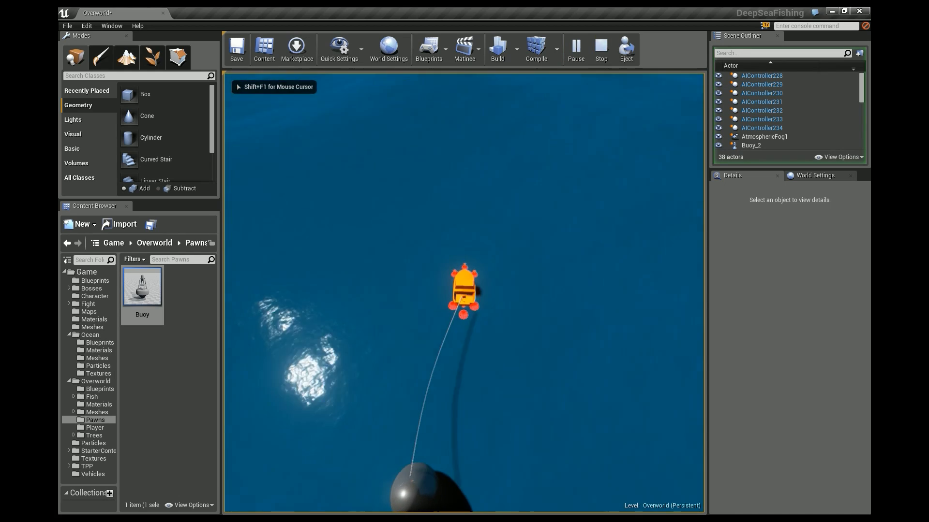
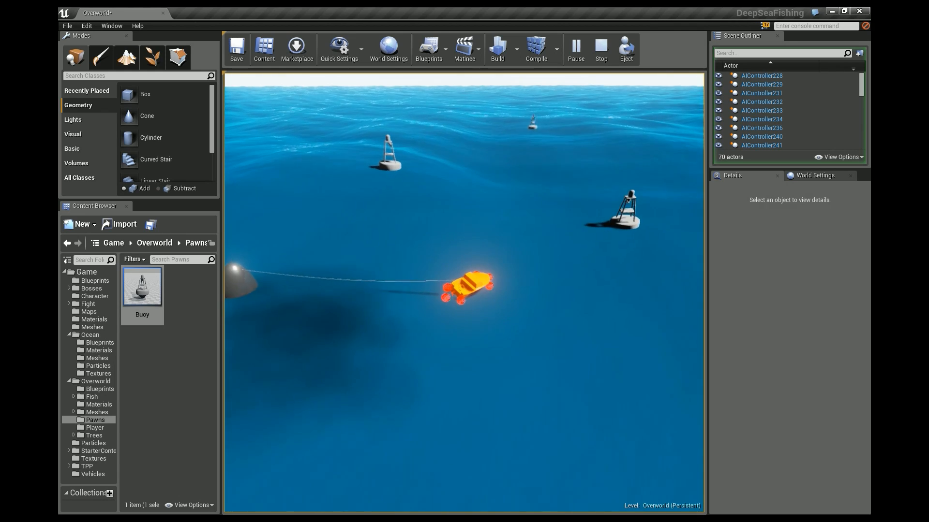
key(Escape)
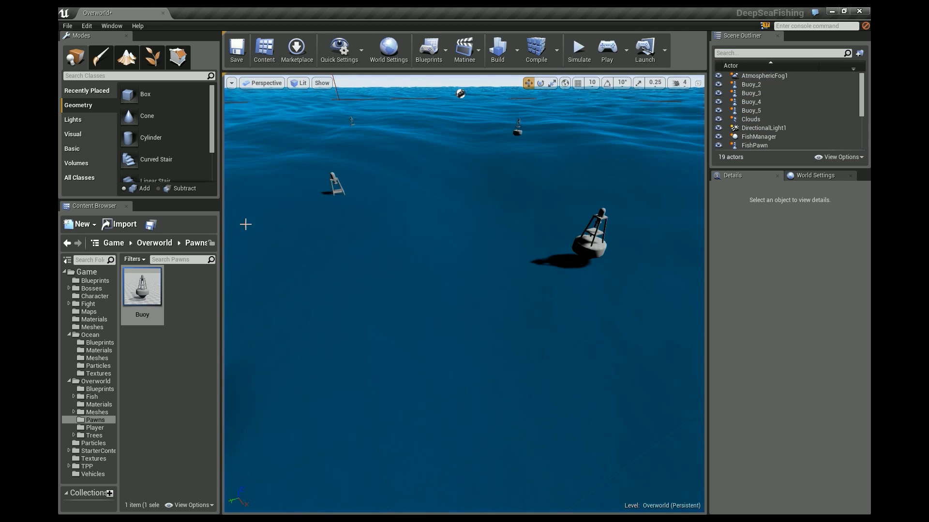
Locate the Buoy pawn in the Overworld Pawns folder and open its blueprint
click(100, 343)
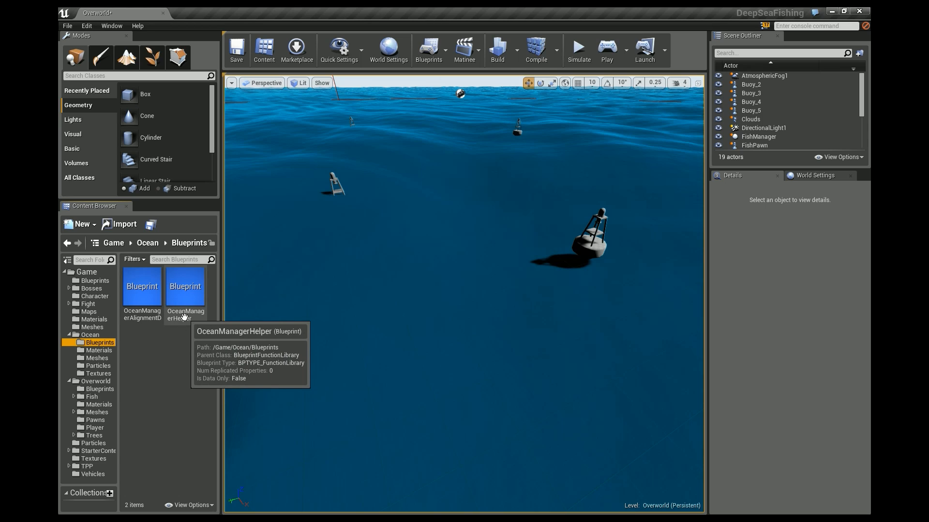
click(99, 389)
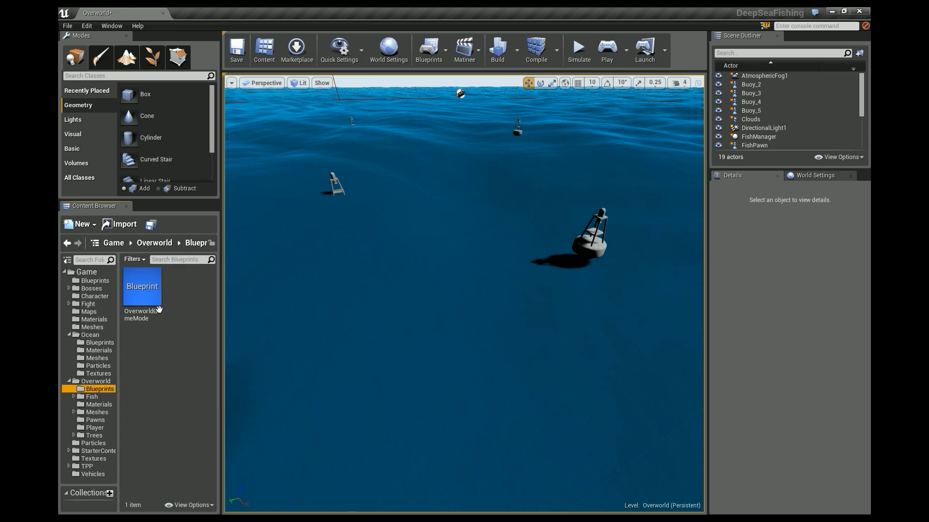
click(95, 428)
click(95, 420)
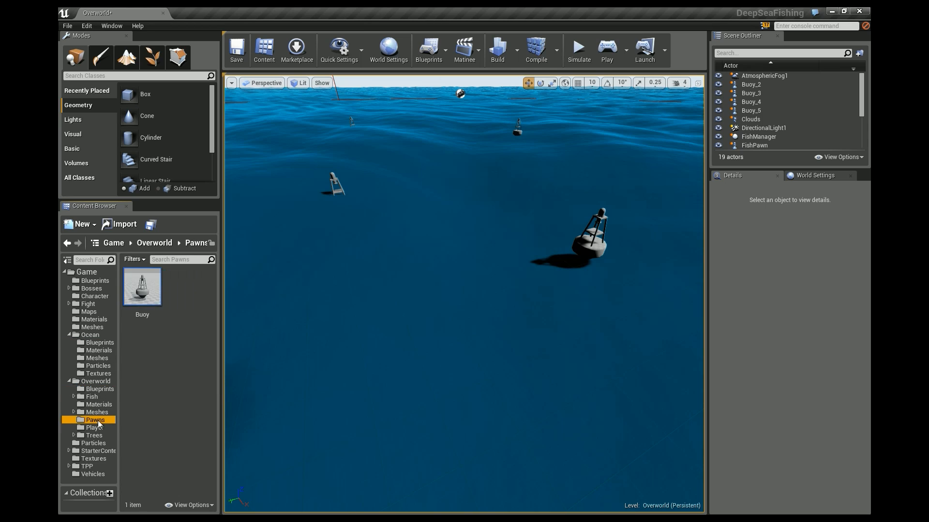
click(141, 296)
double_click(141, 296)
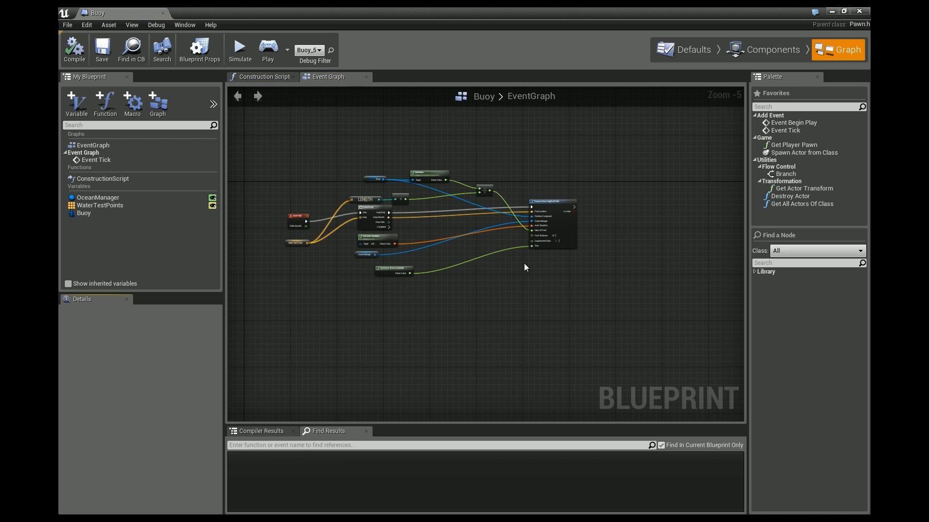
Open the Process Wave Height at Point function from its node in the Buoy's event graph
scroll(526, 268, up, 5)
right_drag(566, 216, 503, 327)
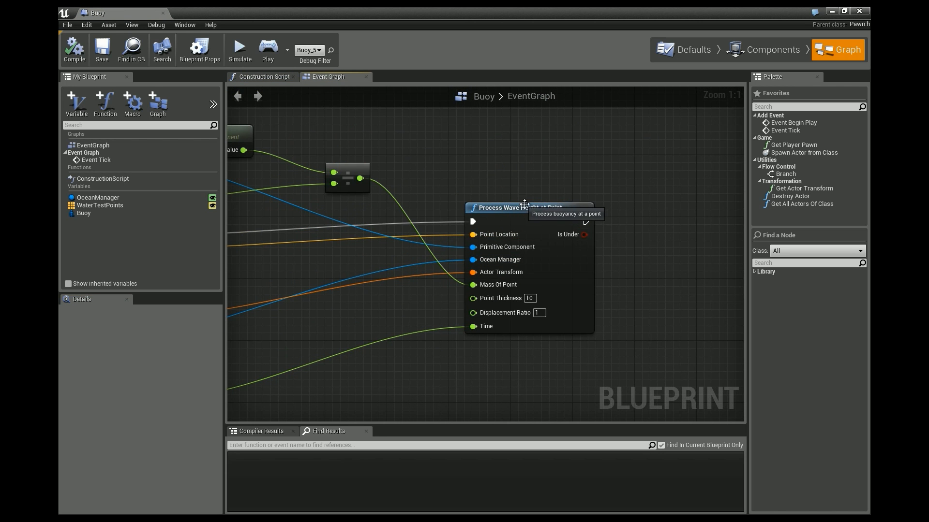
right_drag(639, 270, 584, 249)
click(484, 195)
double_click(485, 195)
Examine the Debug section of ProcessWaveHeightAtPoint, including its Draw Debug Arrow and Draw Debug Sphere nodes
scroll(483, 237, down, 12)
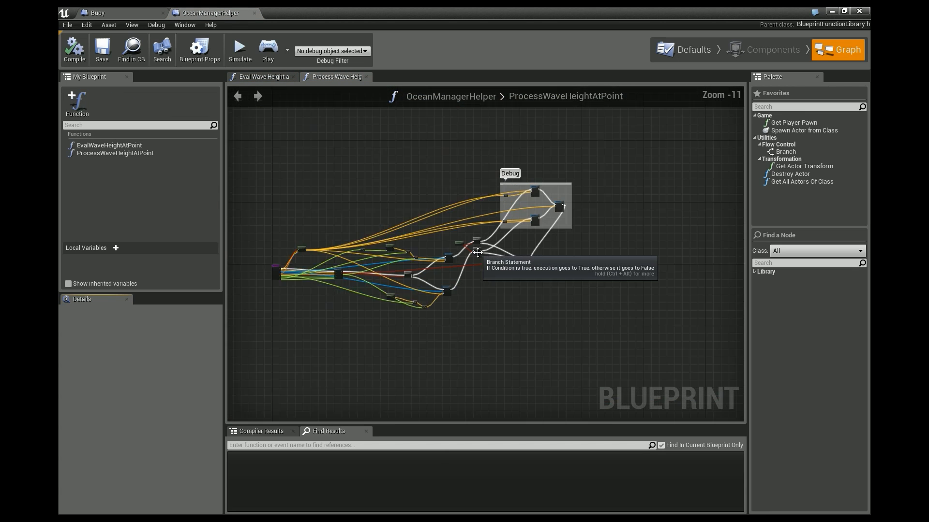
scroll(501, 277, up, 12)
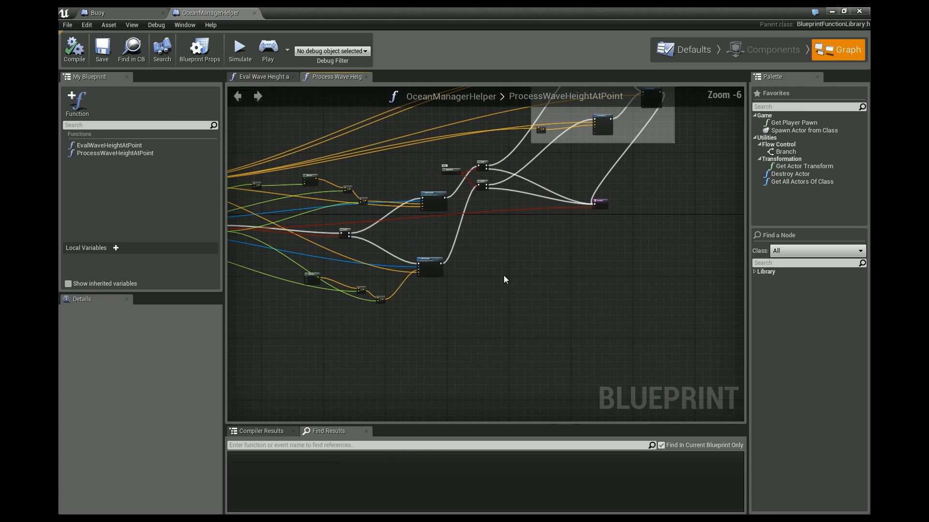
right_drag(440, 329, 425, 521)
right_drag(456, 259, 400, 345)
scroll(402, 329, down, 3)
right_drag(425, 299, 365, 190)
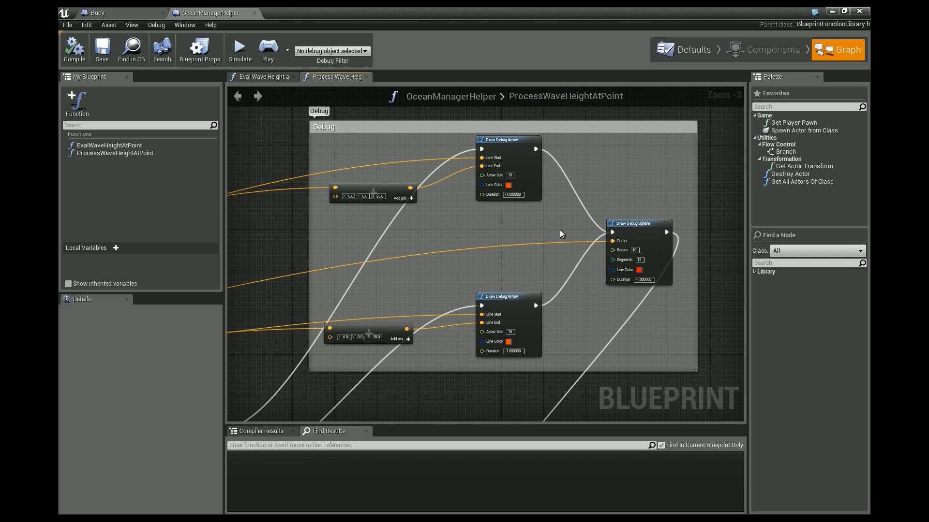
scroll(560, 229, up, 3)
right_drag(538, 231, 545, 267)
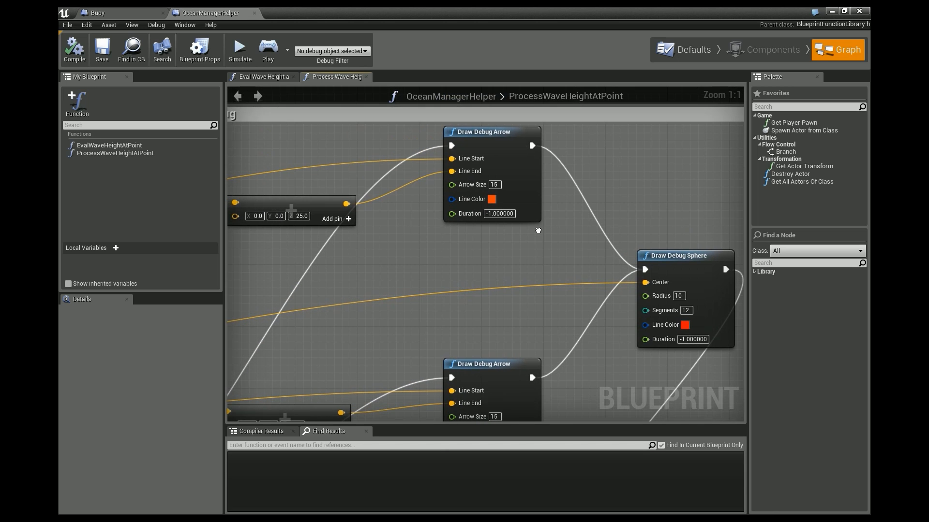
right_drag(539, 230, 555, 191)
Examine the Make Literal Bool debug switch, its two Branch nodes and the Add Force at Location node
mouse_move(450, 221)
right_down()
mouse_move(440, 213)
mouse_move(663, 94)
right_up()
right_drag(445, 312, 554, 91)
right_drag(465, 222, 723, 193)
right_drag(502, 251, 339, 314)
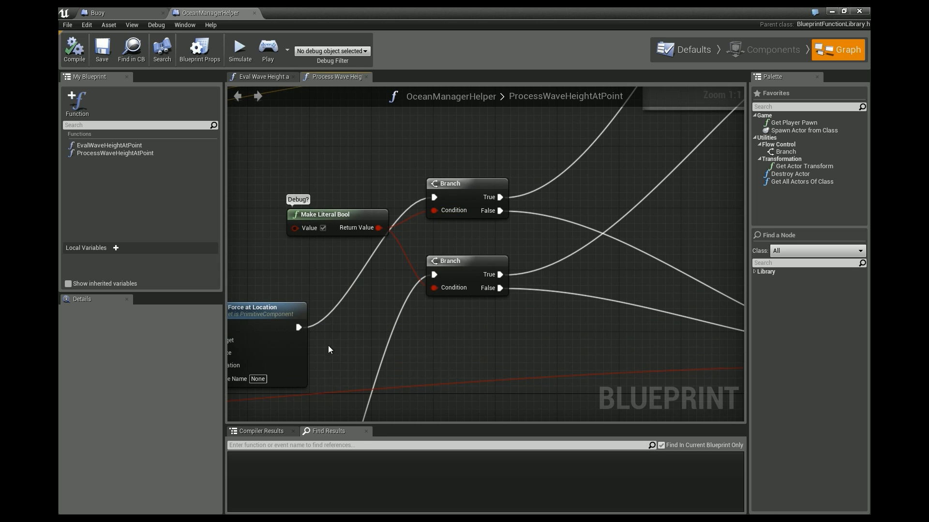
mouse_move(599, 185)
right_down()
mouse_move(563, 198)
mouse_move(603, 176)
mouse_move(286, 384)
right_up()
mouse_move(544, 219)
right_down()
mouse_move(417, 377)
mouse_move(479, 304)
mouse_move(680, 167)
right_up()
right_drag(458, 345, 742, 150)
scroll(509, 318, down, 1)
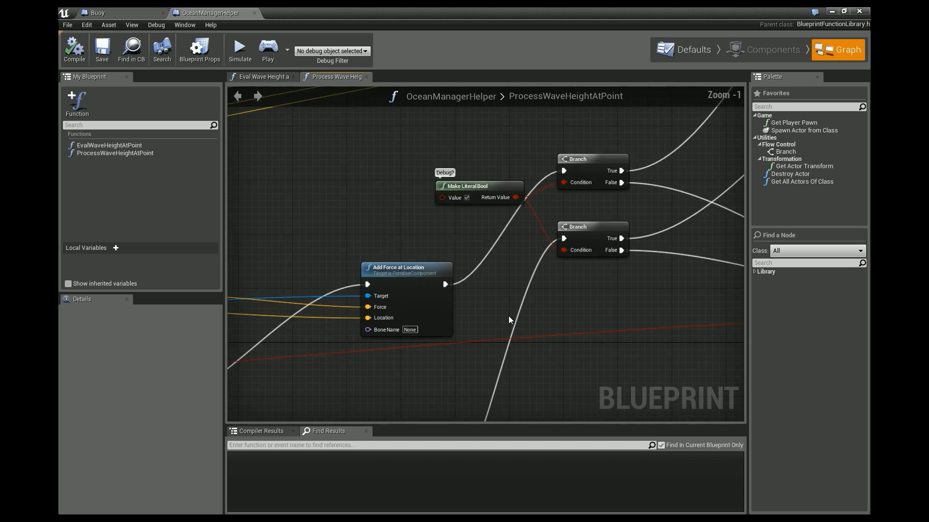
Examine the input parameters on the entry node of ProcessWaveHeightAtPoint and where their wires lead
scroll(506, 318, down, 7)
right_drag(503, 318, 740, 246)
right_drag(500, 298, 426, 315)
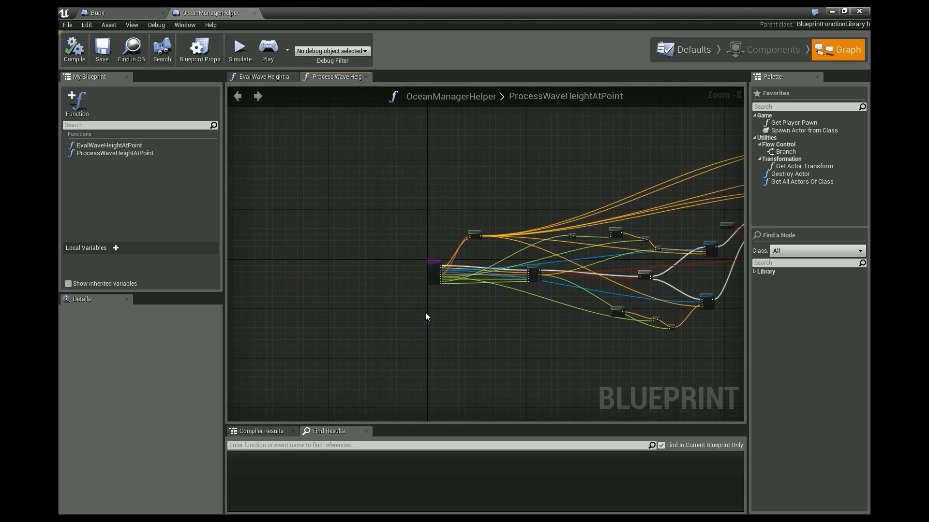
scroll(426, 313, up, 8)
right_drag(492, 257, 375, 345)
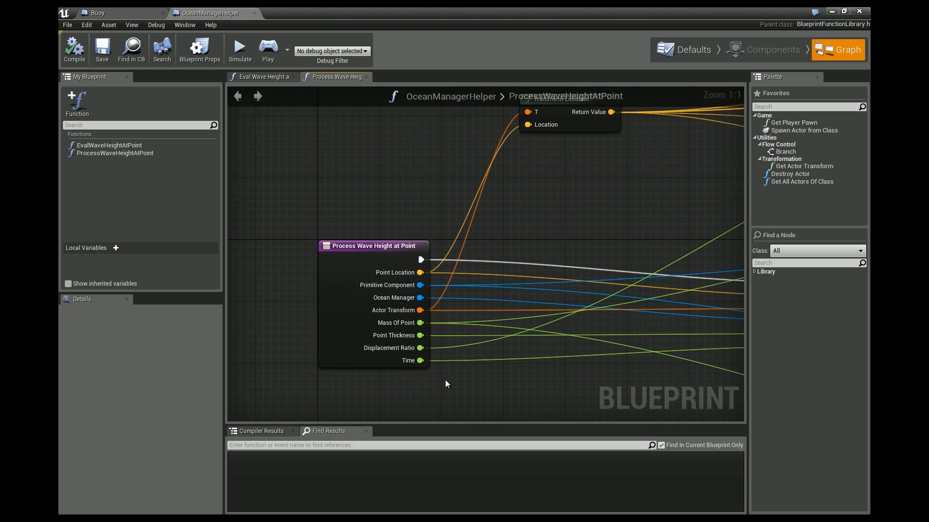
right_drag(473, 367, 424, 320)
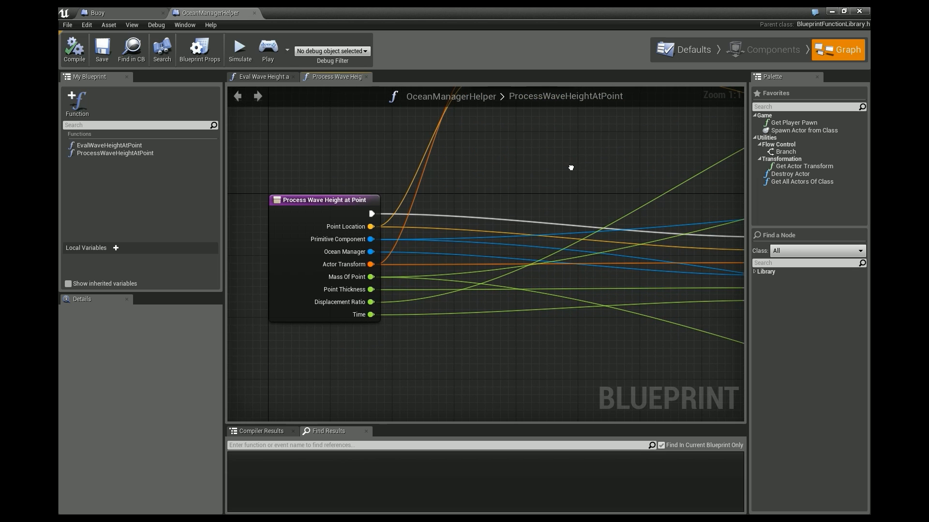
right_drag(566, 171, 555, 205)
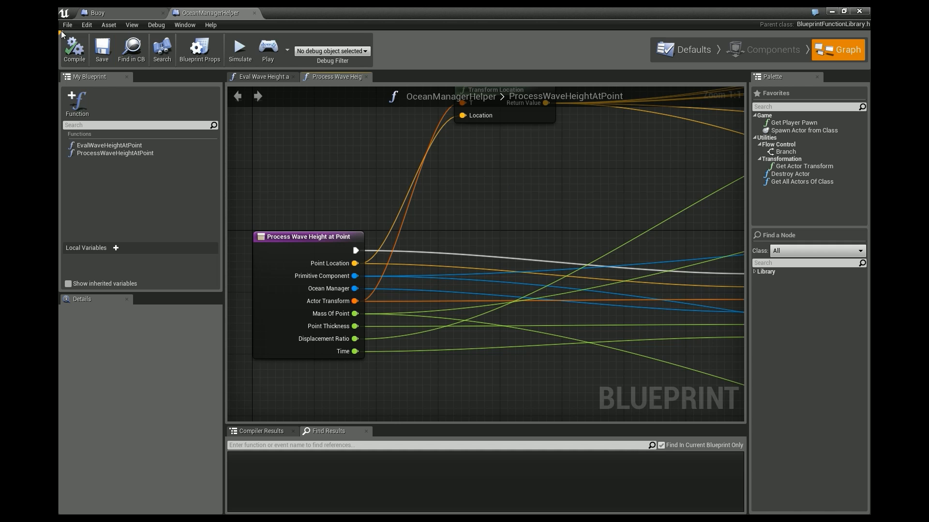
Compare the Process Wave Height at Point node's wiring in the Buoy's event graph with the function's graph in OceanManagerHelper
click(98, 12)
scroll(354, 242, down, 5)
scroll(460, 249, up, 1)
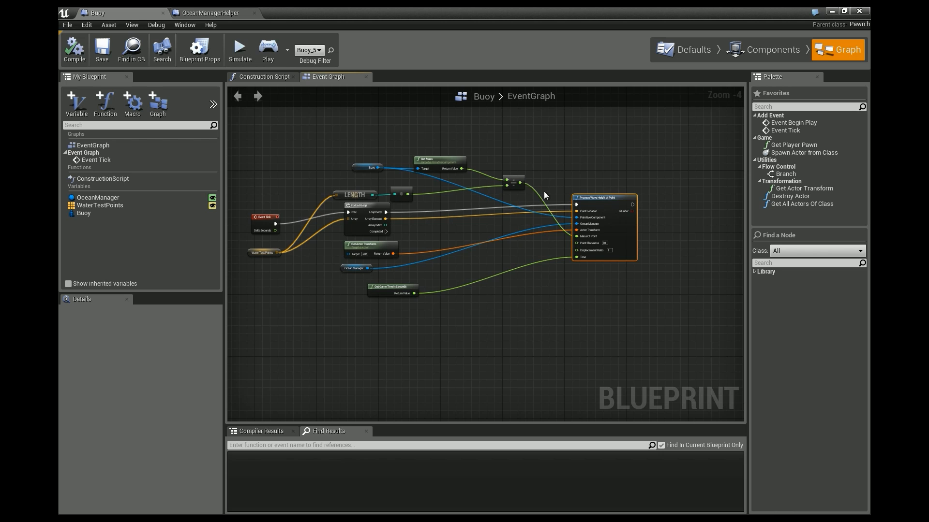
click(222, 14)
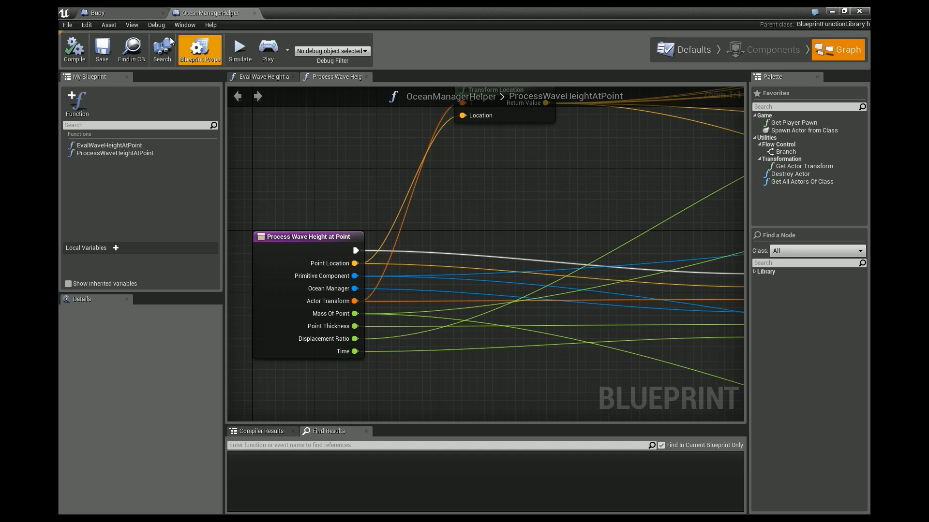
click(125, 14)
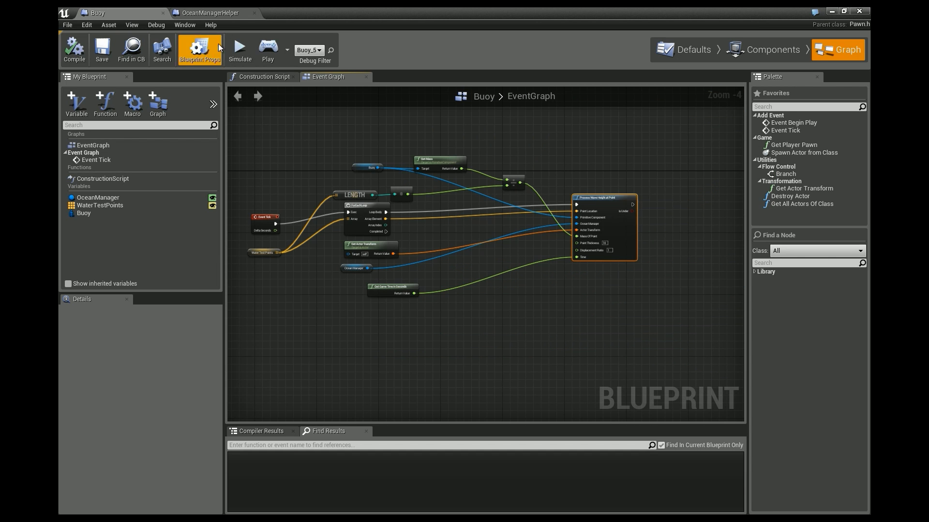
click(231, 14)
scroll(570, 224, up, 5)
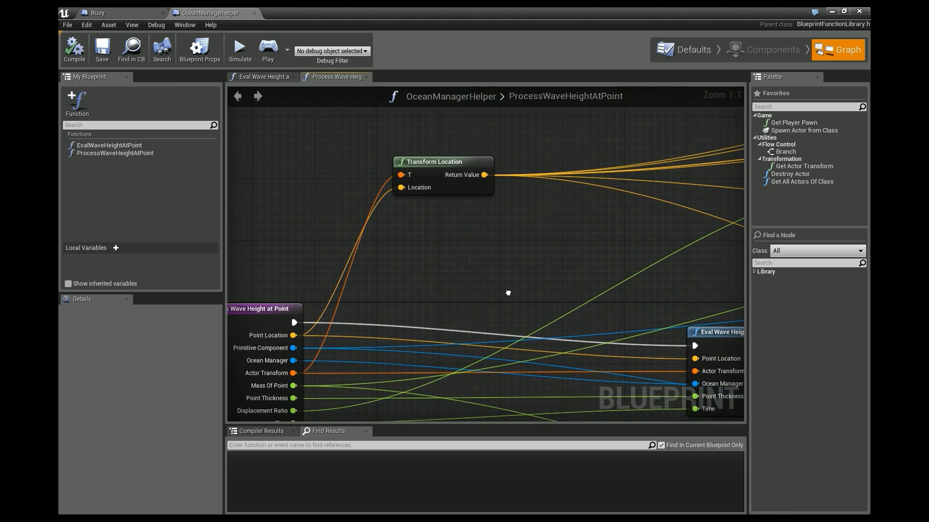
Examine the Transform Location node and the input and output pins of the Eval Wave Height at Point node
right_drag(564, 294, 556, 265)
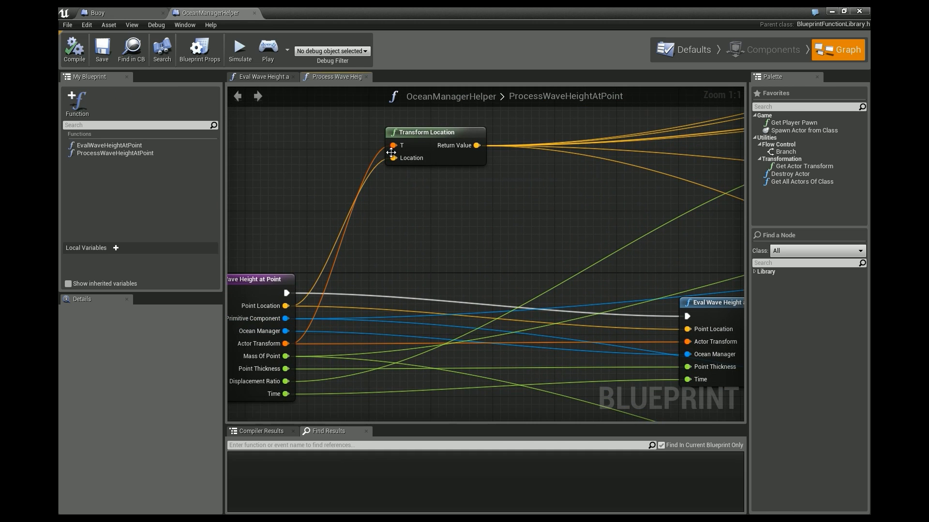
right_drag(540, 212, 350, 232)
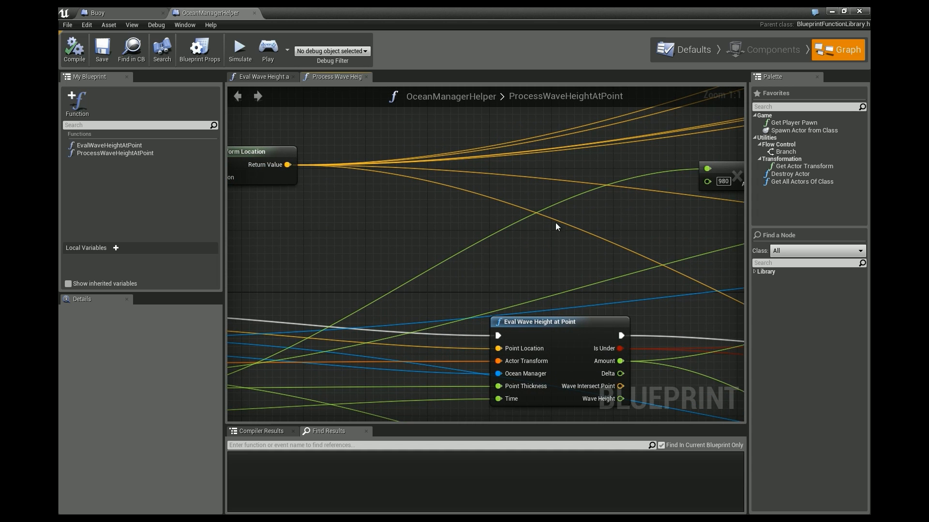
right_drag(473, 255, 451, 168)
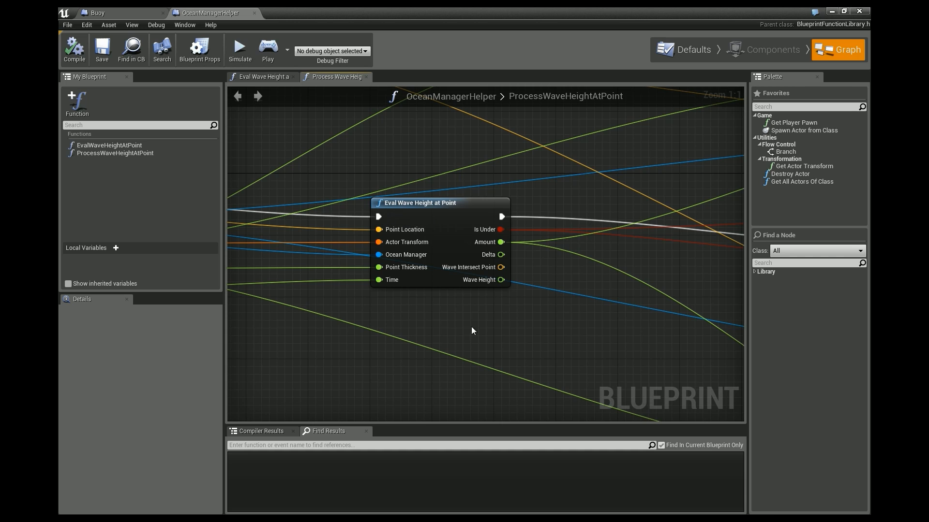
right_drag(371, 316, 393, 301)
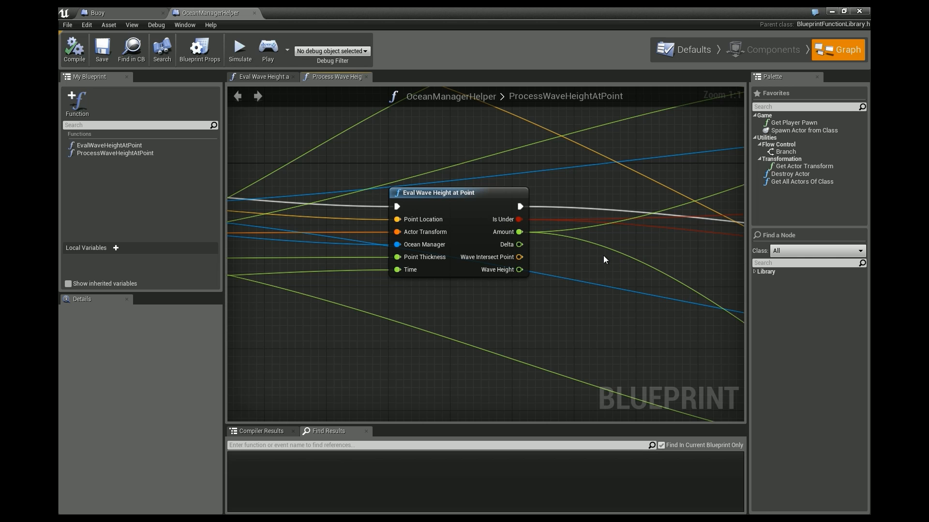
right_drag(610, 249, 707, 218)
right_drag(461, 190, 474, 191)
right_drag(576, 212, 535, 266)
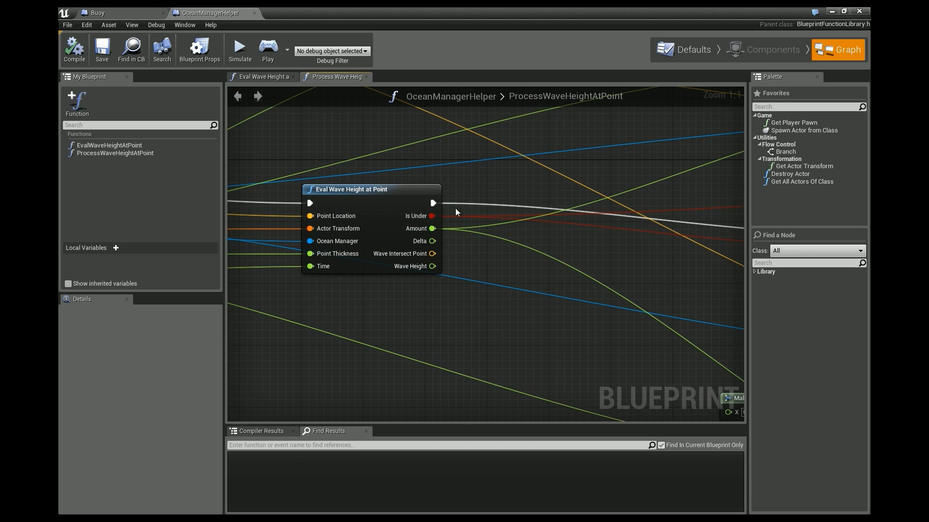
Trace the Transform Location inputs and follow the Is Under output of Eval Wave Height at Point to the Branch condition
right_drag(311, 211, 742, 299)
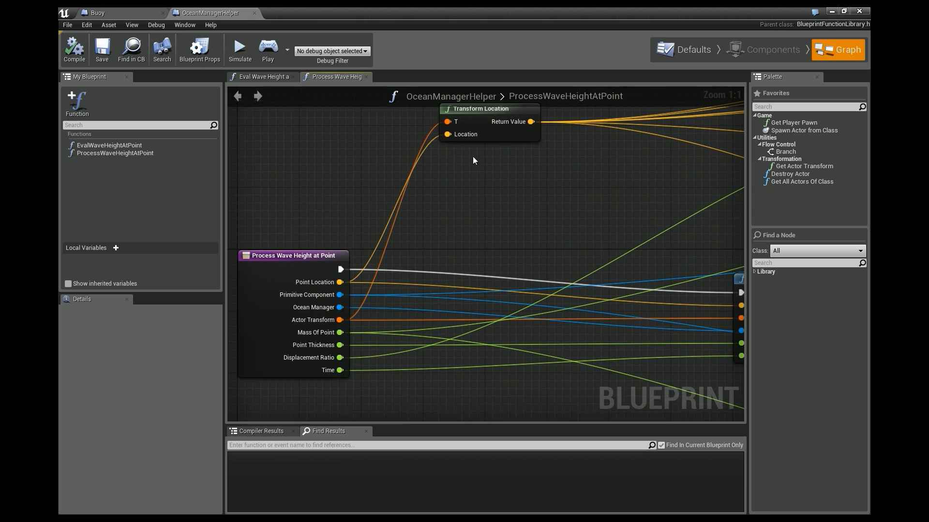
right_drag(615, 241, 566, 307)
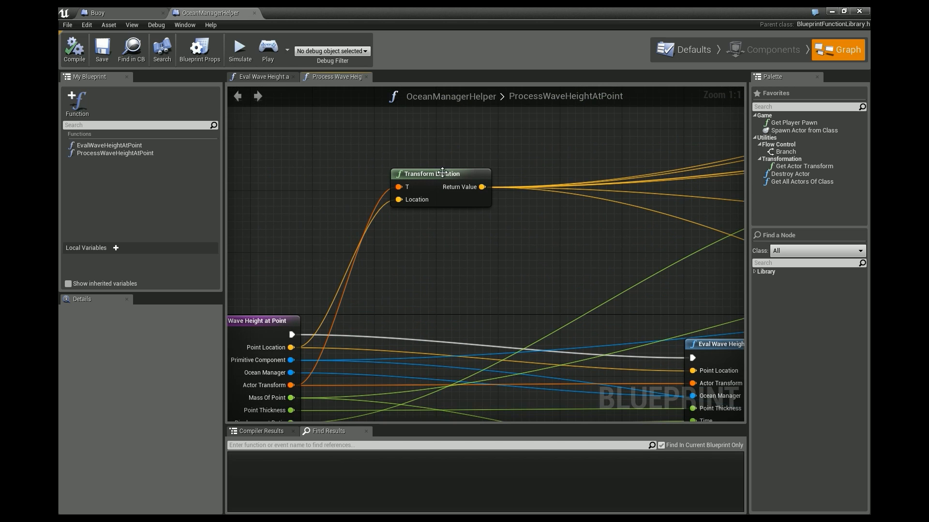
right_drag(544, 273, 135, 209)
right_drag(699, 306, 643, 194)
right_drag(431, 230, 434, 274)
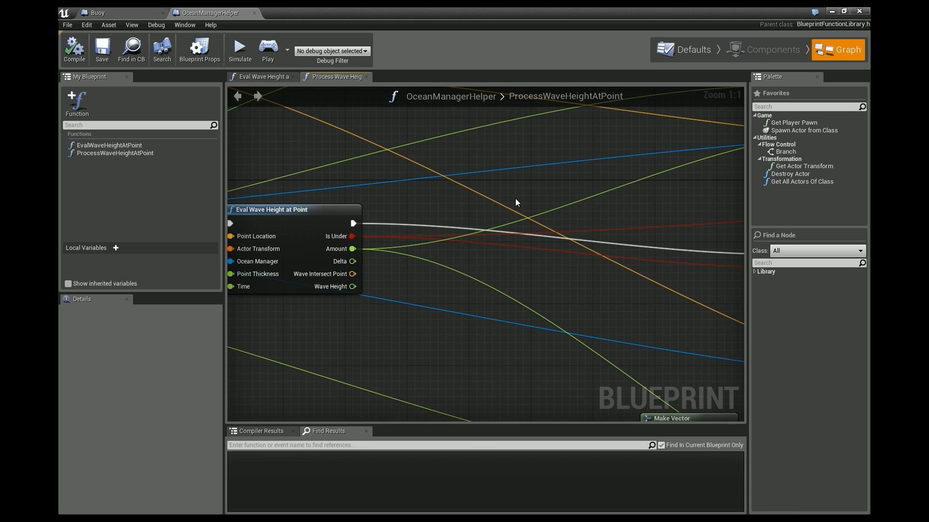
right_drag(521, 197, 590, 191)
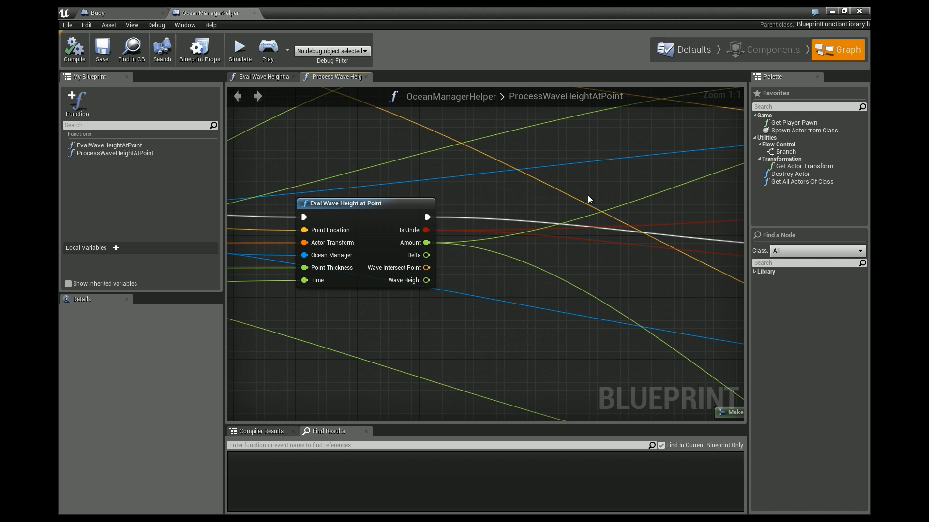
right_drag(616, 214, 268, 229)
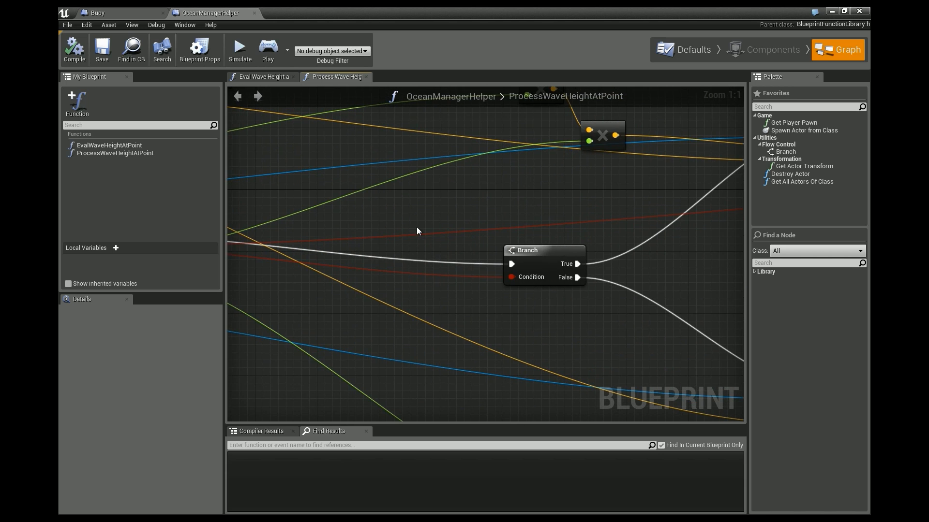
right_drag(417, 227, 670, 220)
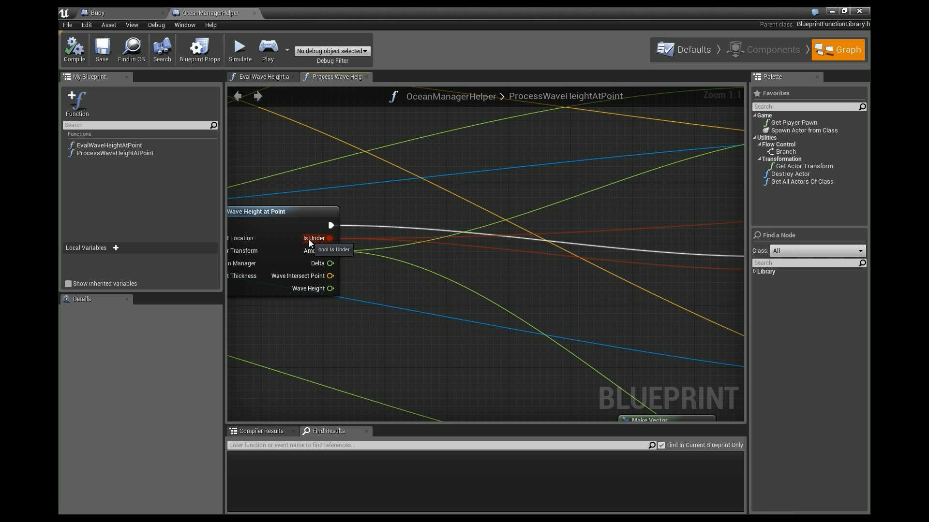
right_drag(512, 284, 737, 211)
Shift the Make Vector node fed by the 980 multiplication slightly upward in ProcessWaveHeightAtPoint
right_drag(612, 214, 392, 322)
right_click(392, 322)
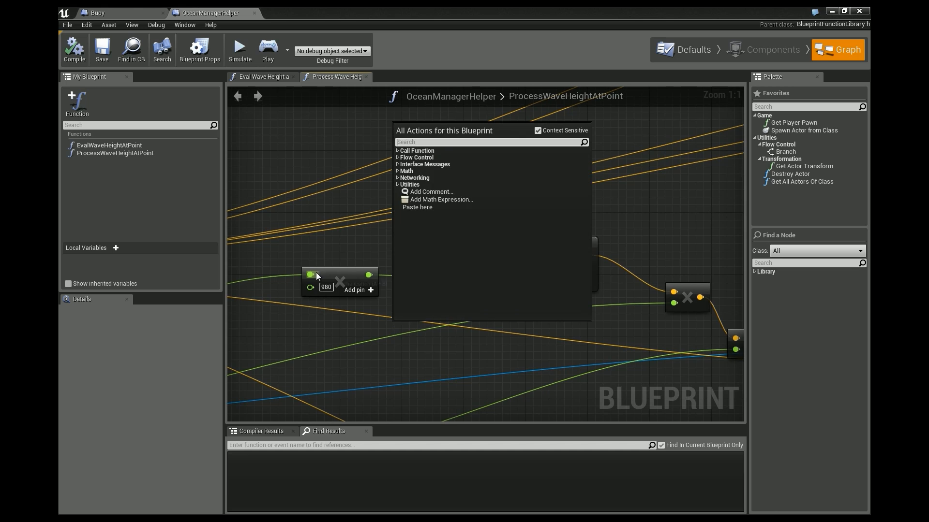
click(361, 250)
right_drag(380, 278, 228, 248)
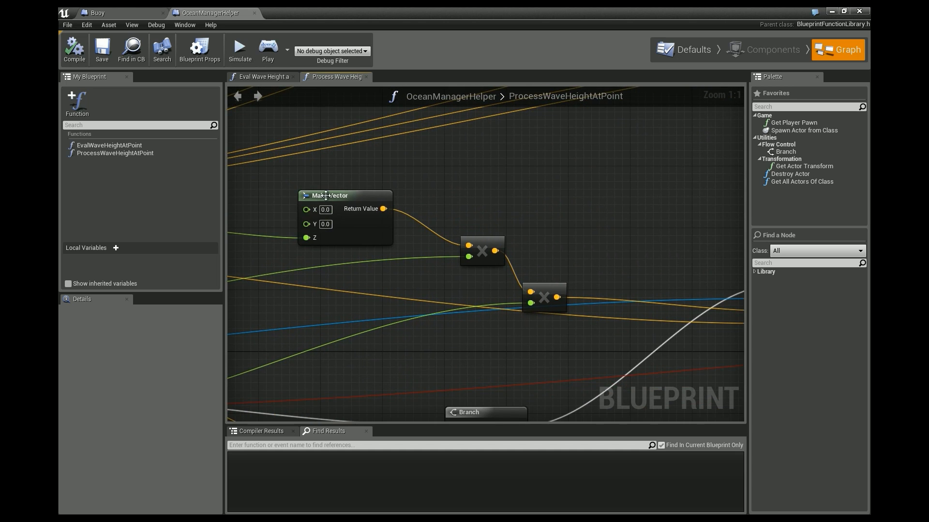
drag(329, 196, 337, 188)
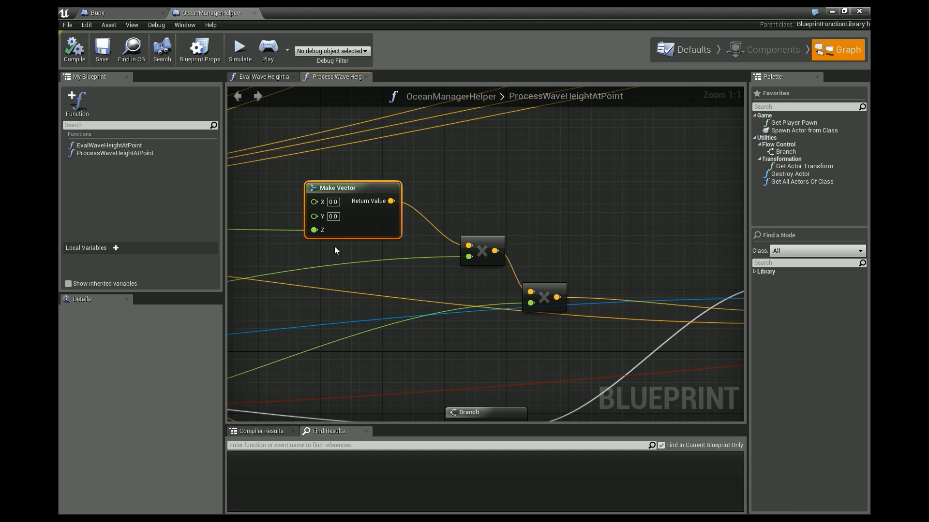
Trace the Mass Of Point, Displacement Ratio and Amount wires through the multiply nodes towards Add Force at Location
right_drag(395, 253, 749, 122)
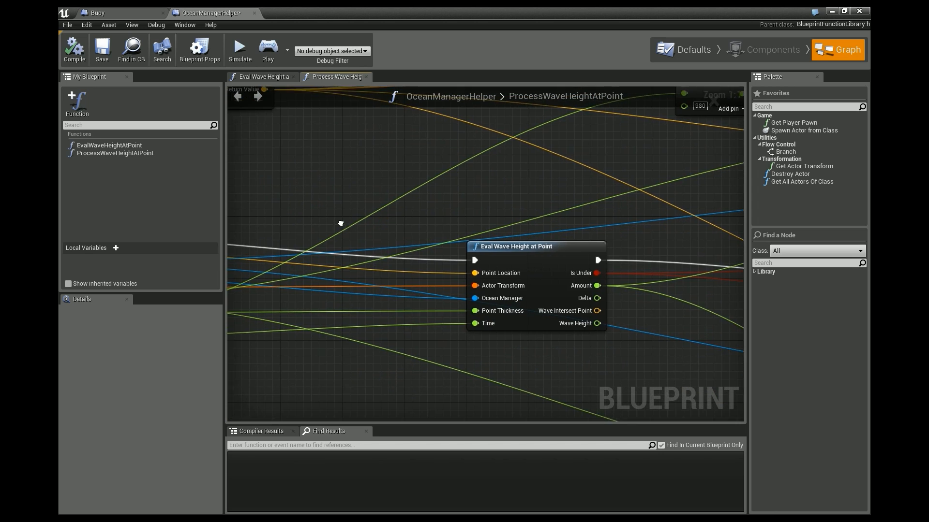
right_drag(333, 227, 702, 129)
right_drag(581, 198, 415, 242)
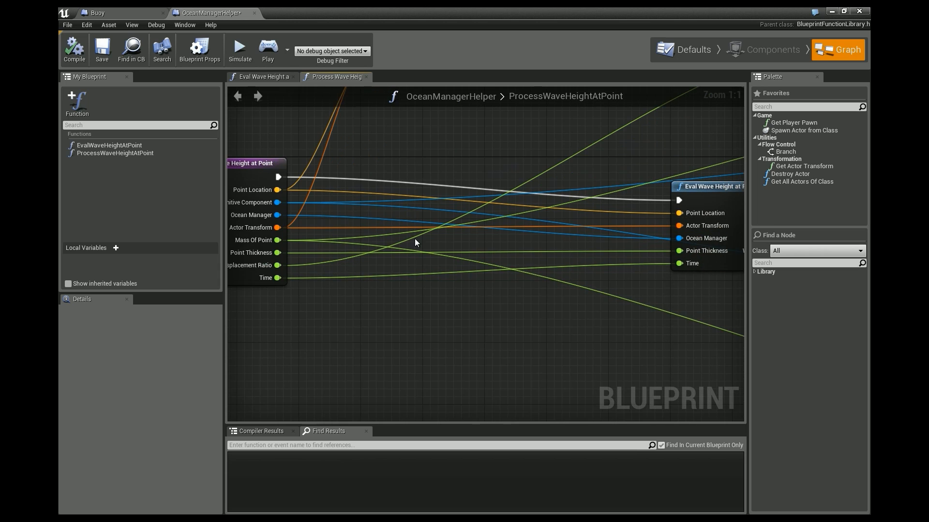
right_drag(634, 209, 253, 377)
right_drag(519, 253, 225, 307)
right_drag(597, 296, 709, 196)
mouse_move(432, 219)
right_down()
mouse_move(735, 160)
mouse_move(640, 197)
mouse_move(248, 289)
right_up()
right_drag(672, 268, 302, 269)
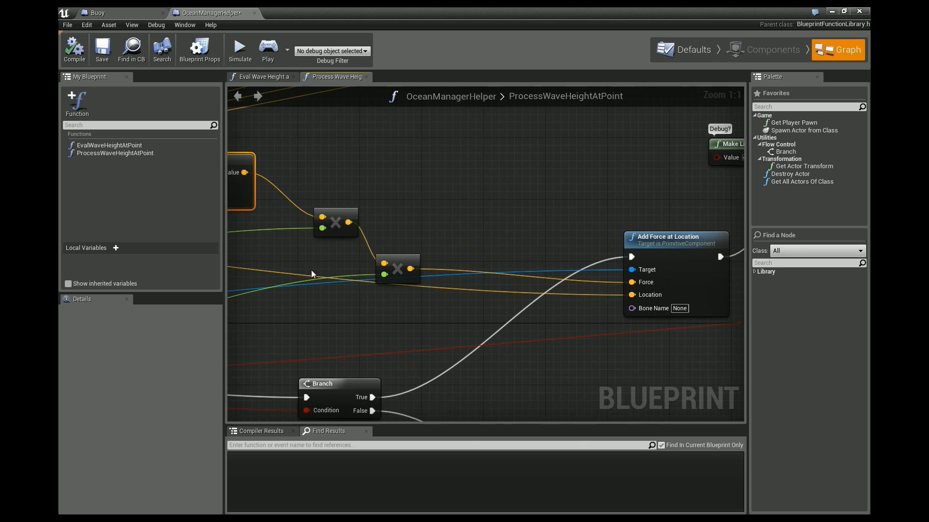
Examine Add Force at Location on the Branch's True path and the Make Vector and multiply nodes feeding its Force
right_drag(541, 273, 403, 221)
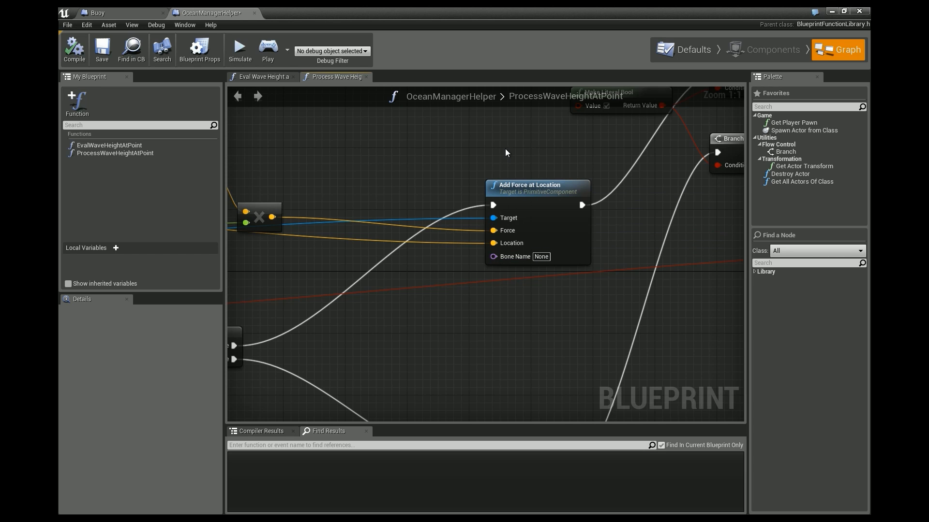
right_drag(368, 169, 552, 168)
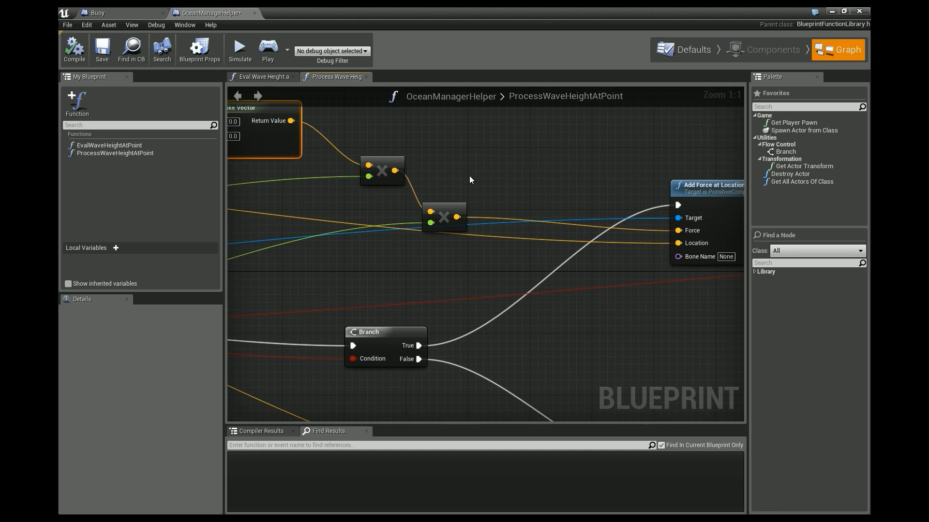
right_drag(295, 213, 358, 205)
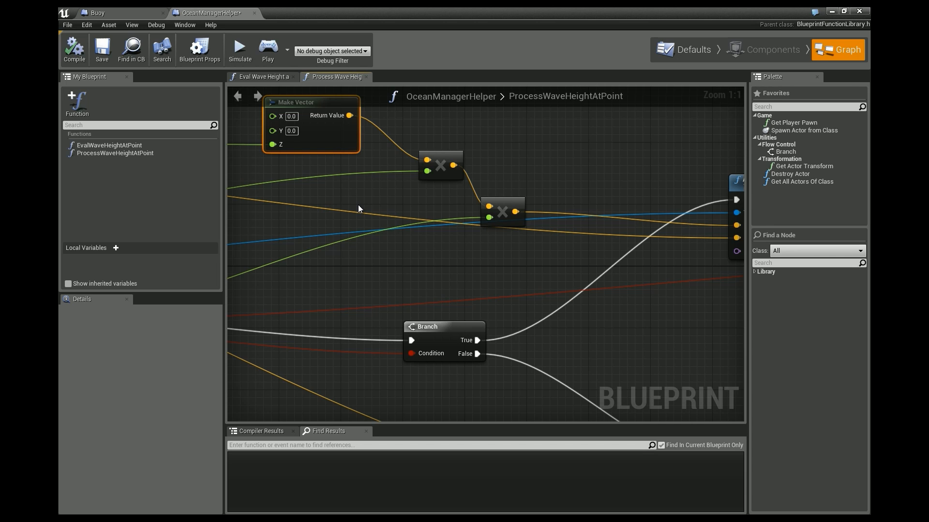
right_drag(571, 153, 263, 158)
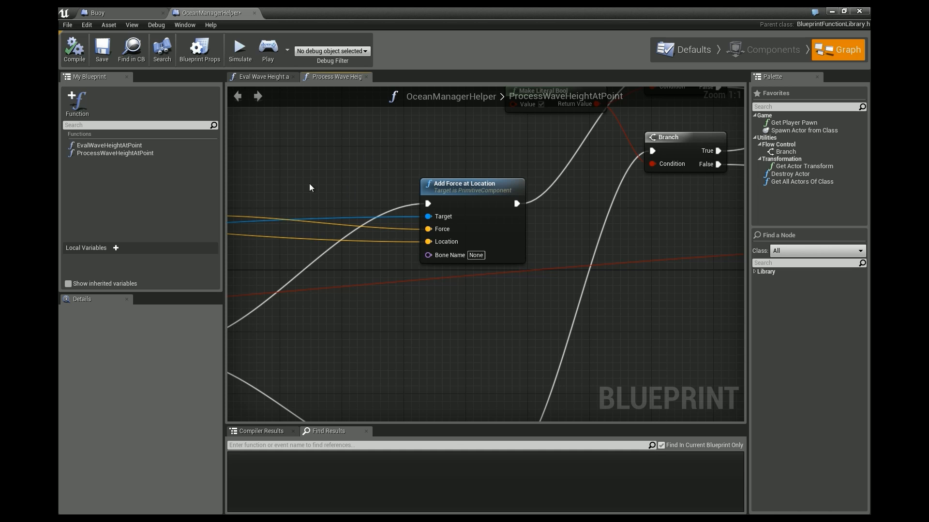
mouse_move(457, 199)
right_drag(379, 252, 678, 227)
right_drag(370, 158, 444, 297)
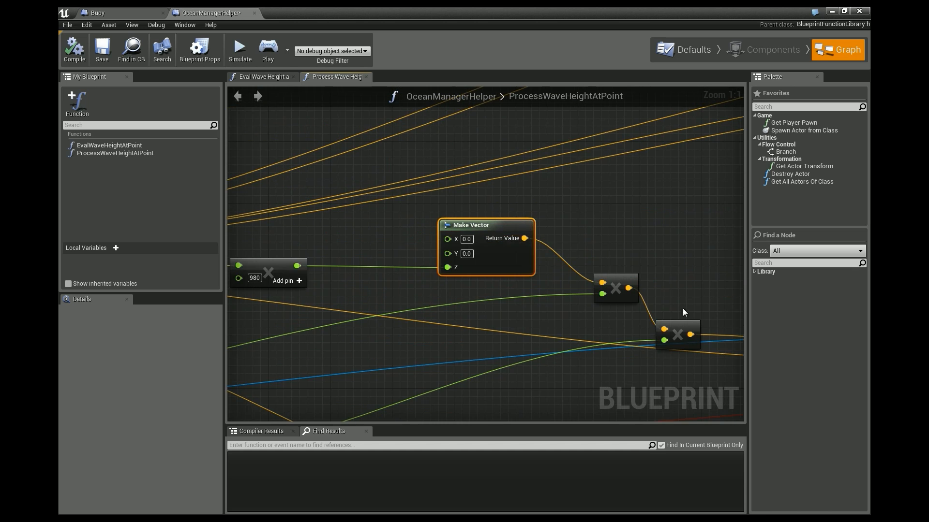
right_drag(690, 270, 374, 114)
Examine the Branch's False path, including the -980 Make Vector, its multiply nodes and the Add Force at Location they feed
right_drag(370, 258, 487, 167)
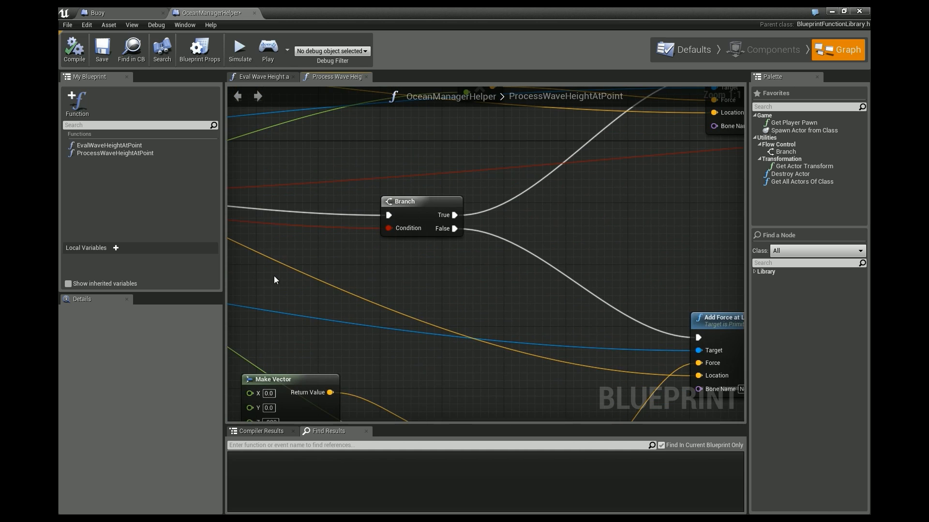
right_drag(240, 266, 399, 276)
right_drag(330, 250, 700, 248)
right_drag(645, 238, 333, 215)
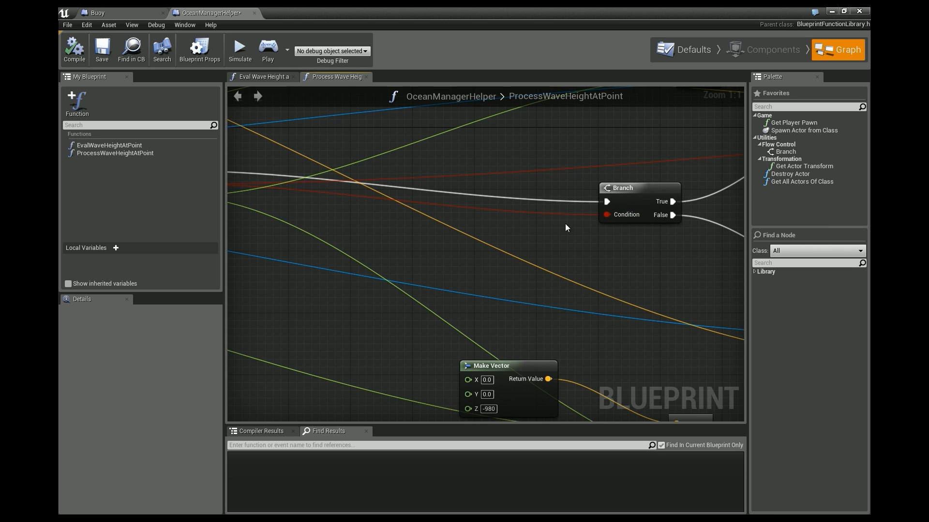
right_drag(565, 223, 227, 236)
right_drag(531, 173, 640, 262)
right_drag(363, 257, 466, 268)
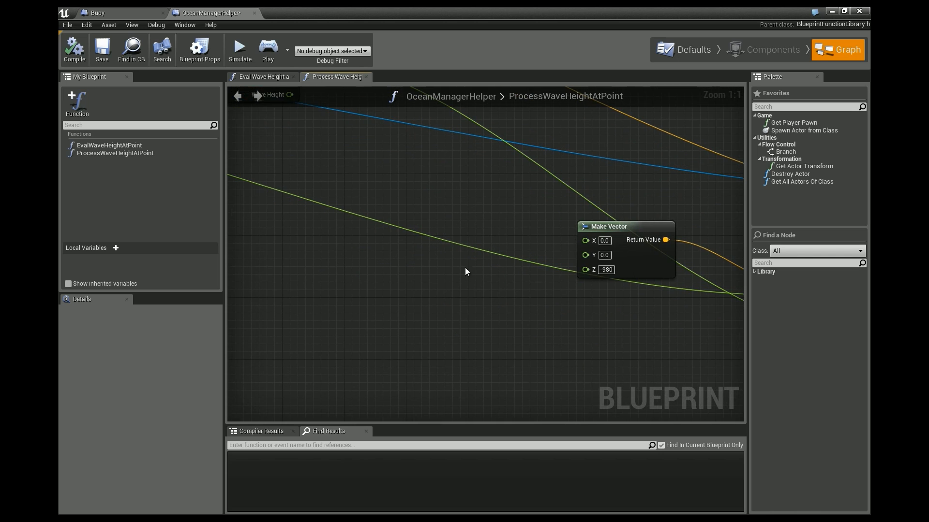
right_drag(642, 322, 334, 294)
right_drag(536, 325, 286, 328)
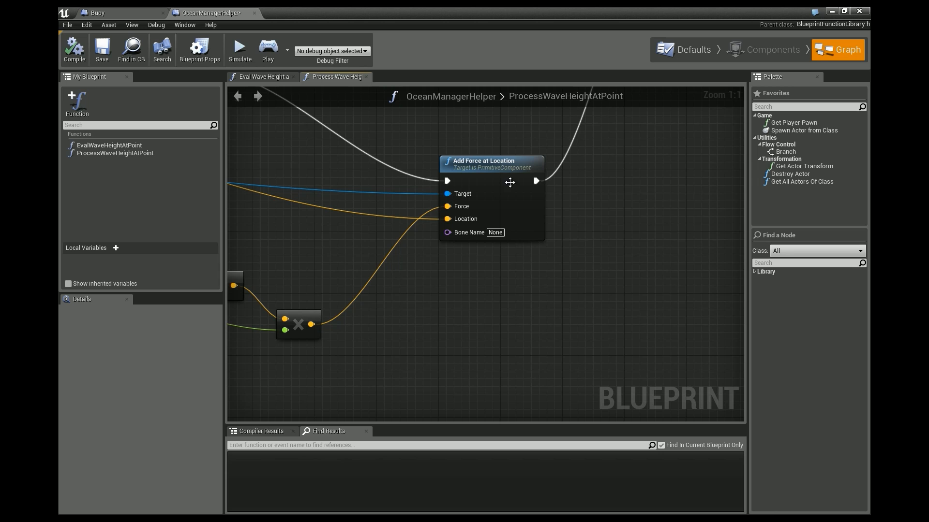
right_drag(664, 201, 762, 175)
right_drag(512, 356, 489, 194)
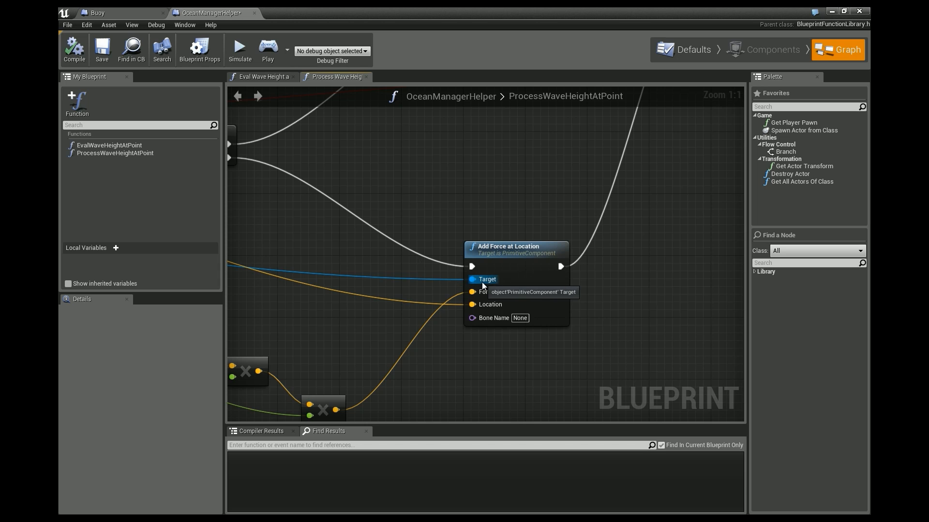
Open the Eval Wave Height at Point function from its node in ProcessWaveHeightAtPoint
right_drag(550, 233, 459, 259)
scroll(473, 400, down, 4)
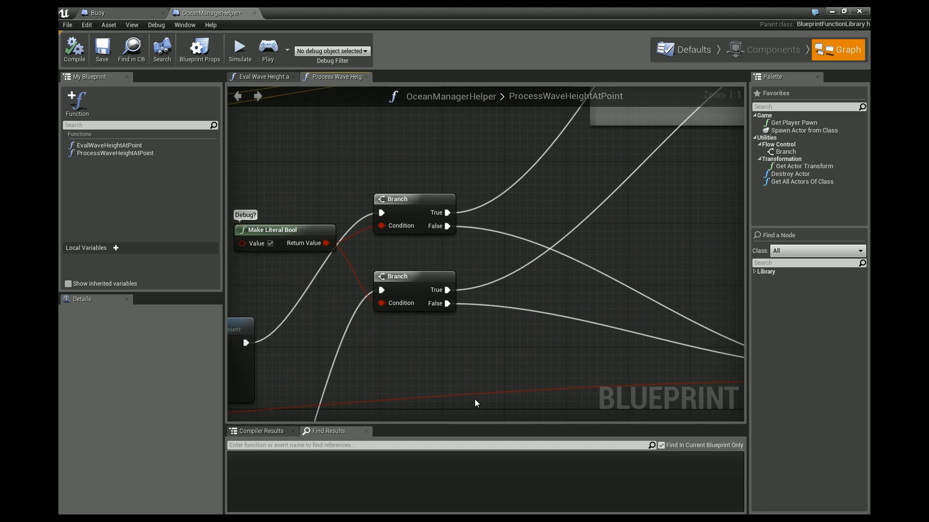
right_drag(498, 359, 719, 241)
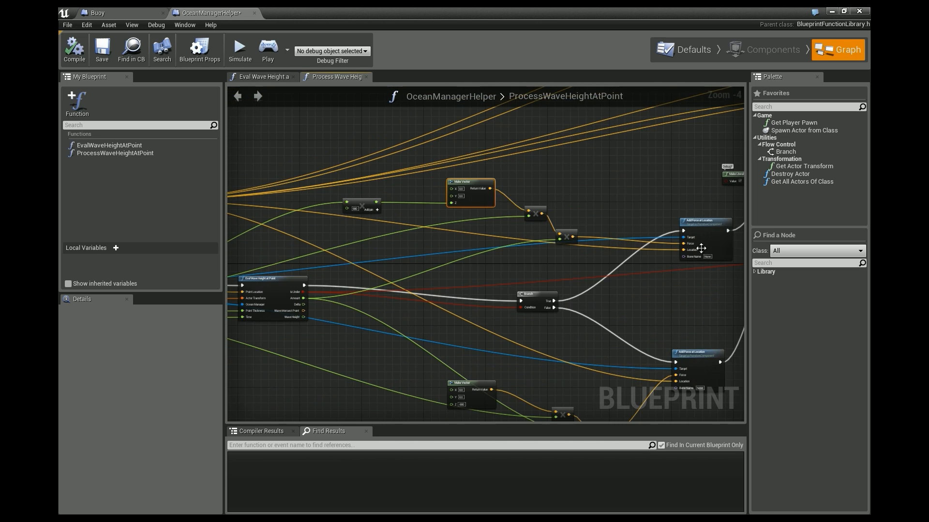
right_drag(352, 284, 485, 333)
scroll(553, 208, up, 4)
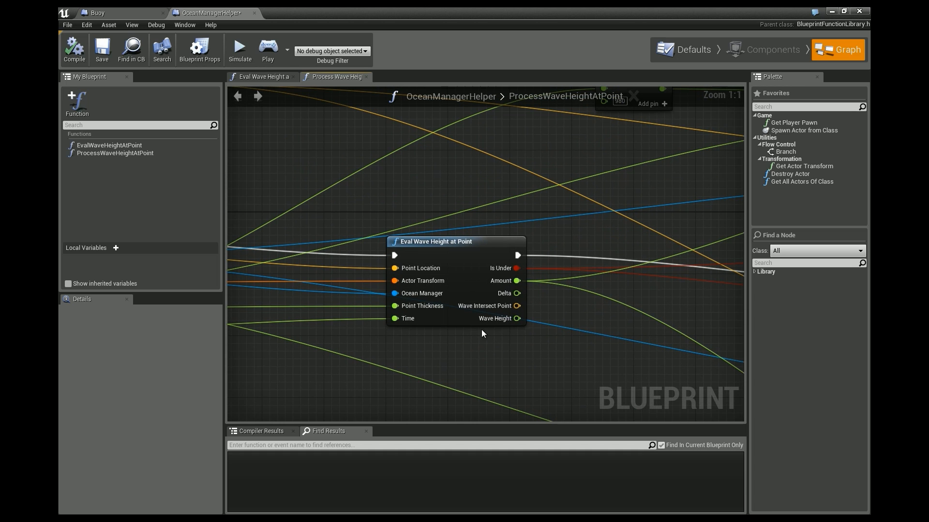
double_click(441, 245)
Examine the entry inputs, Transform Location and Get Wave Height Value nodes in EvalWaveHeightAtPoint
right_drag(339, 314, 746, 231)
right_drag(428, 189, 651, 262)
right_drag(499, 276, 237, 245)
scroll(409, 302, up, 4)
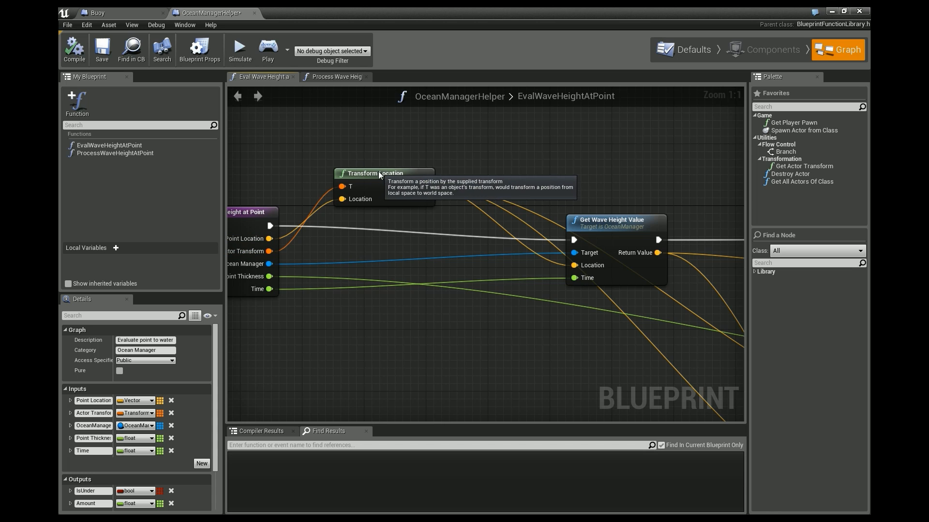
Reposition the Transform Location and Get Wave Height Value nodes in EvalWaveHeightAtPoint
drag(378, 171, 393, 164)
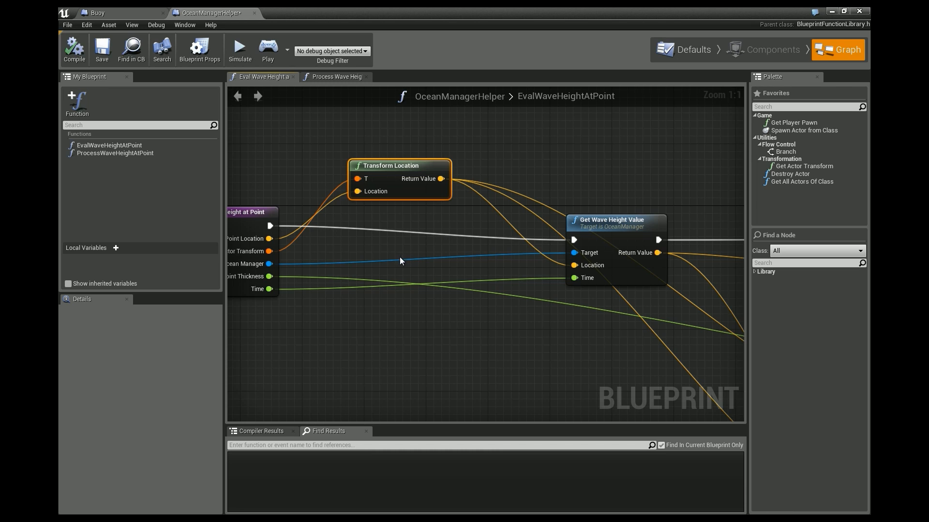
right_drag(397, 262, 481, 256)
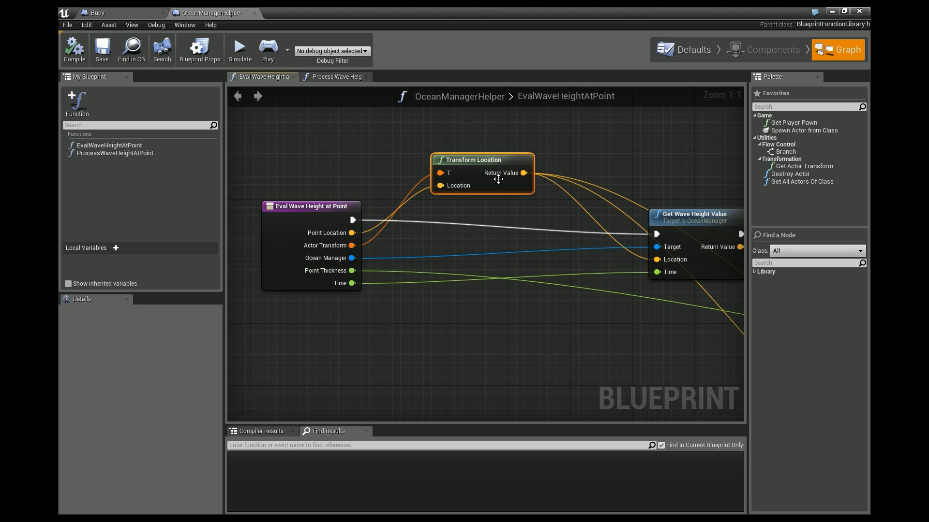
drag(498, 180, 514, 195)
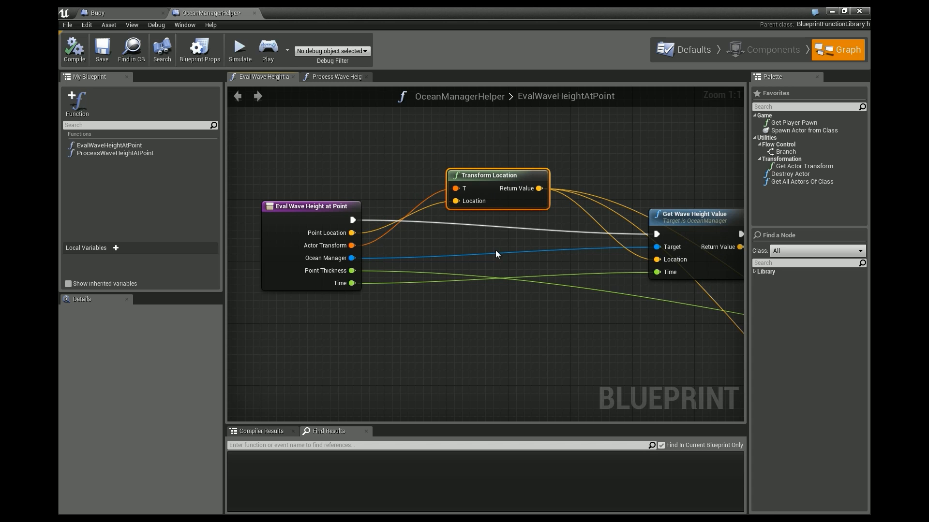
right_drag(506, 246, 329, 216)
right_drag(402, 245, 377, 257)
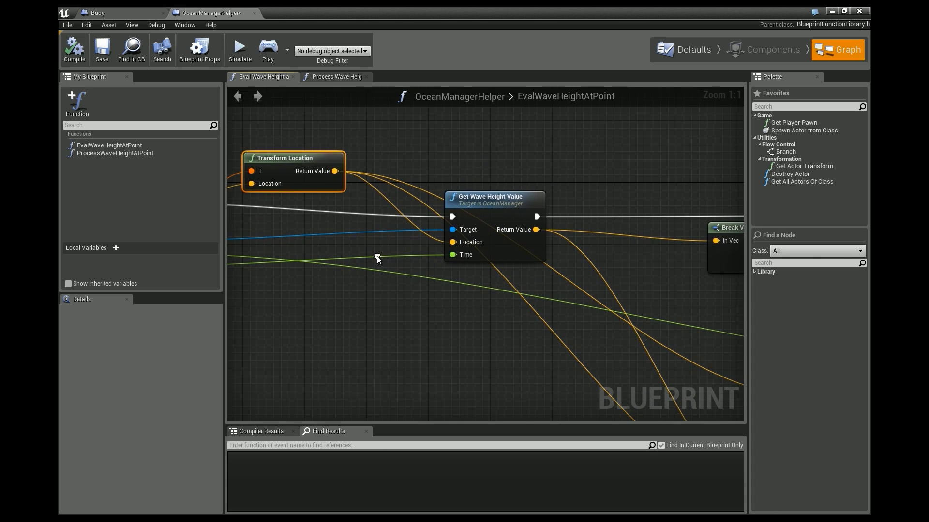
drag(489, 231, 497, 231)
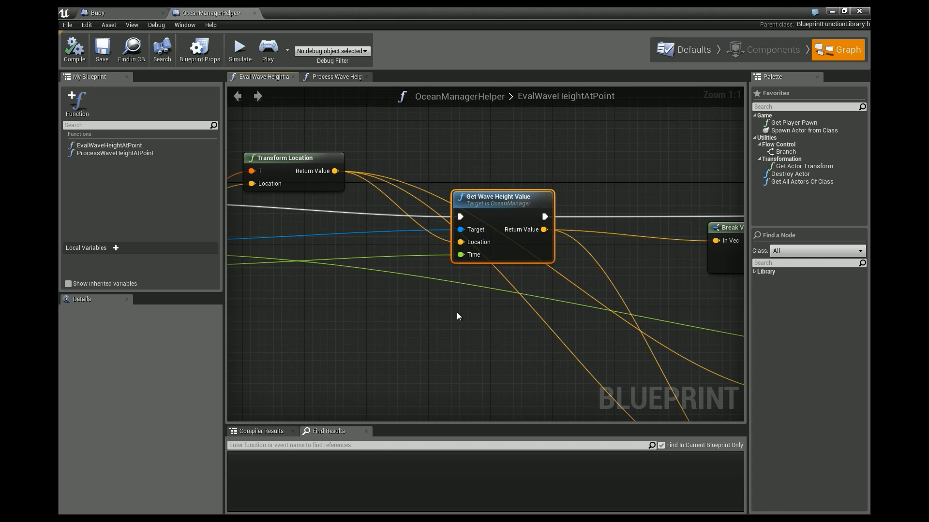
right_drag(466, 302, 474, 296)
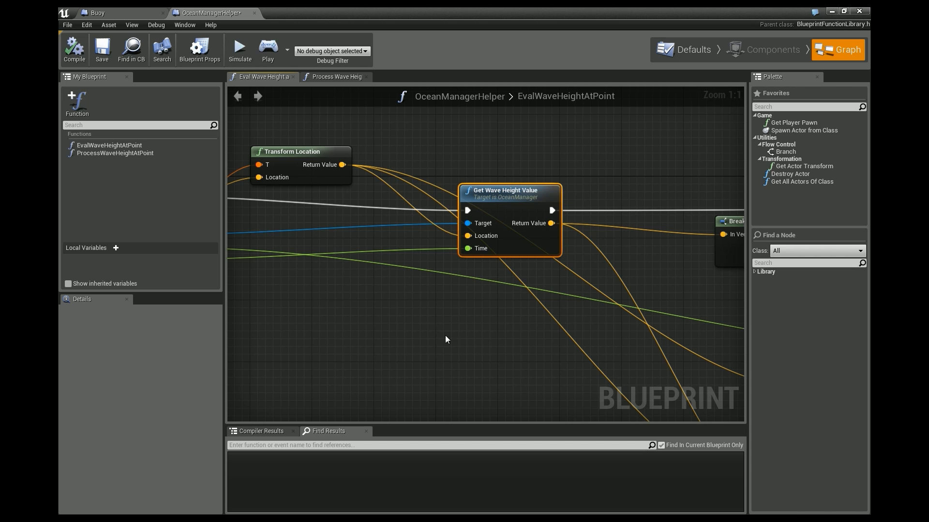
right_drag(581, 296, 545, 305)
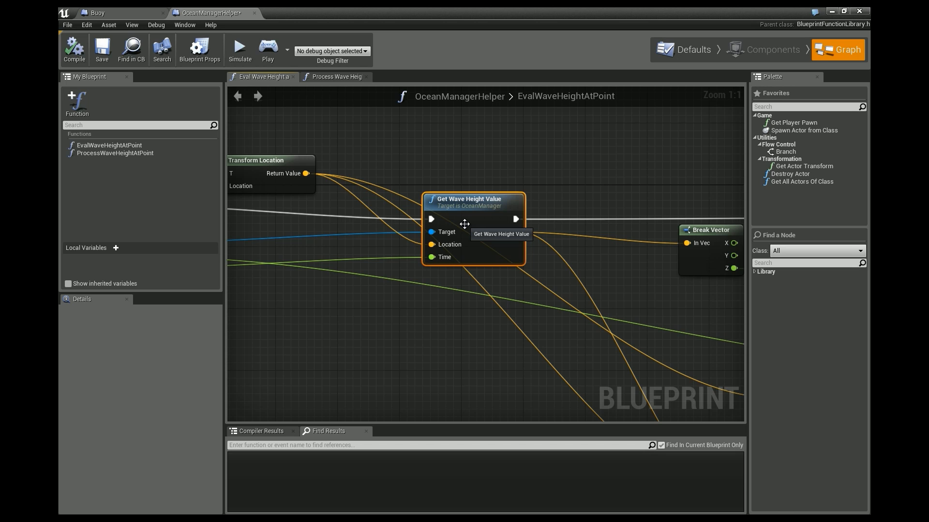
Examine the two Break Vector nodes after Get Wave Height Value and the subtract node that takes their Z values
right_drag(552, 297, 424, 280)
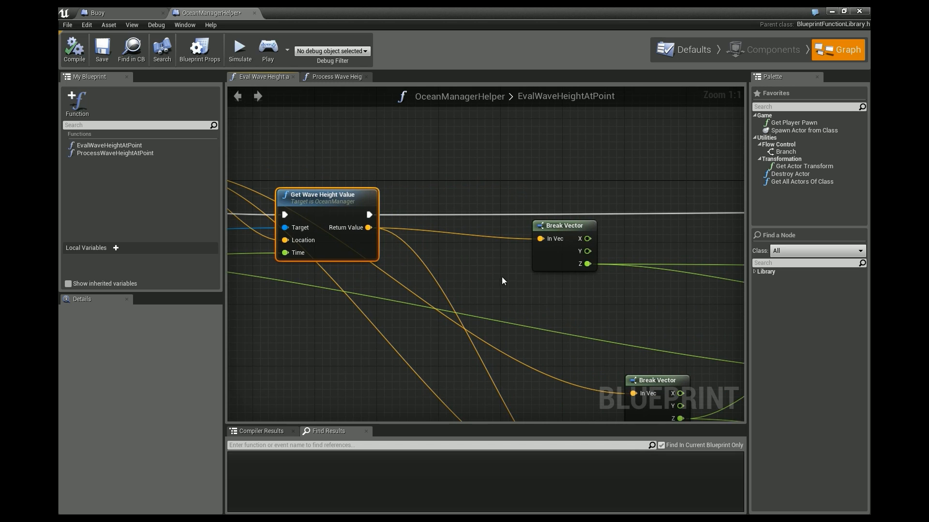
right_drag(536, 276, 423, 268)
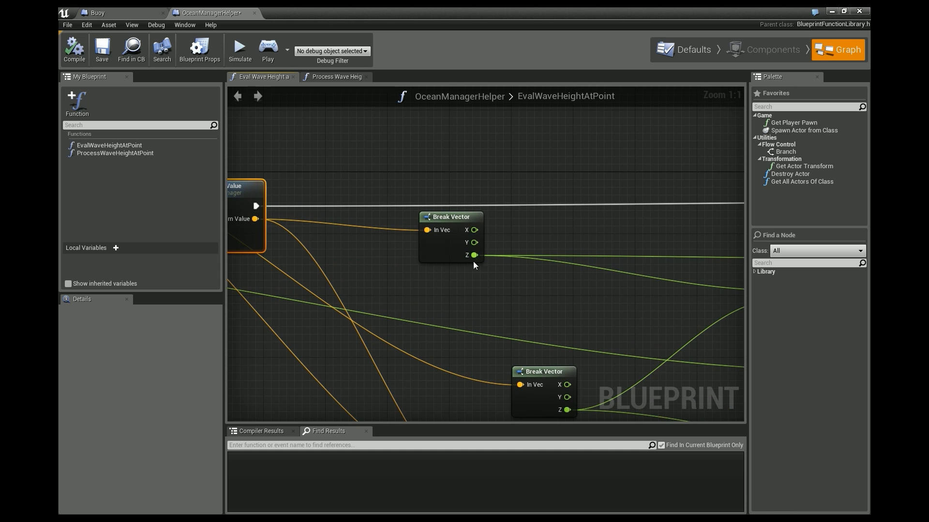
right_drag(563, 306, 333, 220)
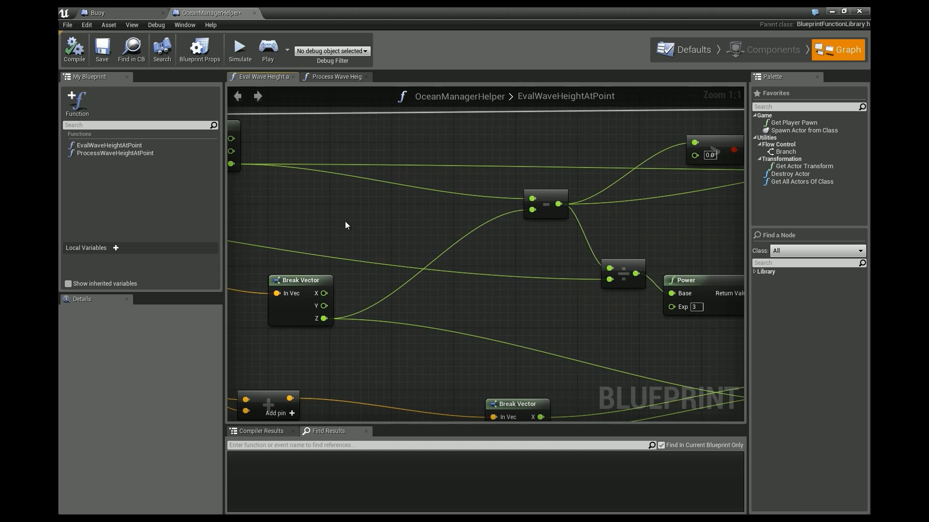
right_drag(465, 223, 437, 236)
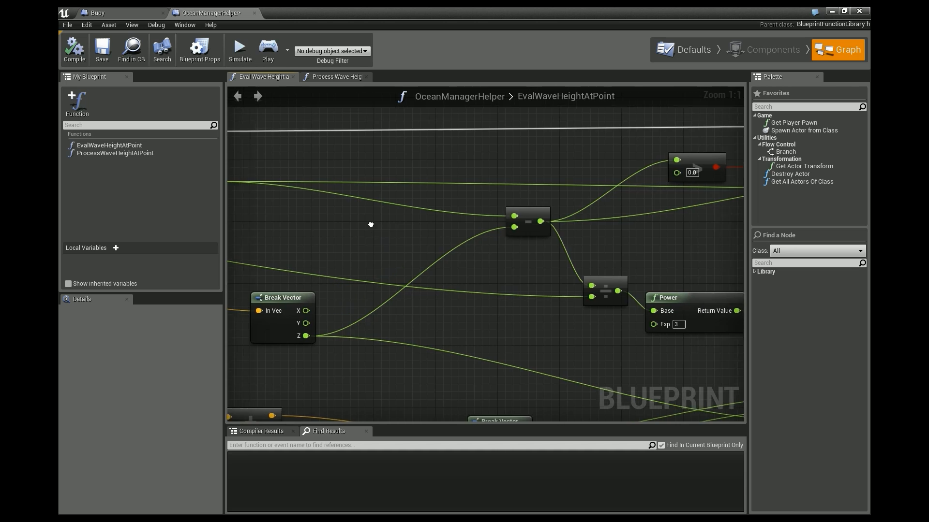
right_drag(299, 157, 385, 175)
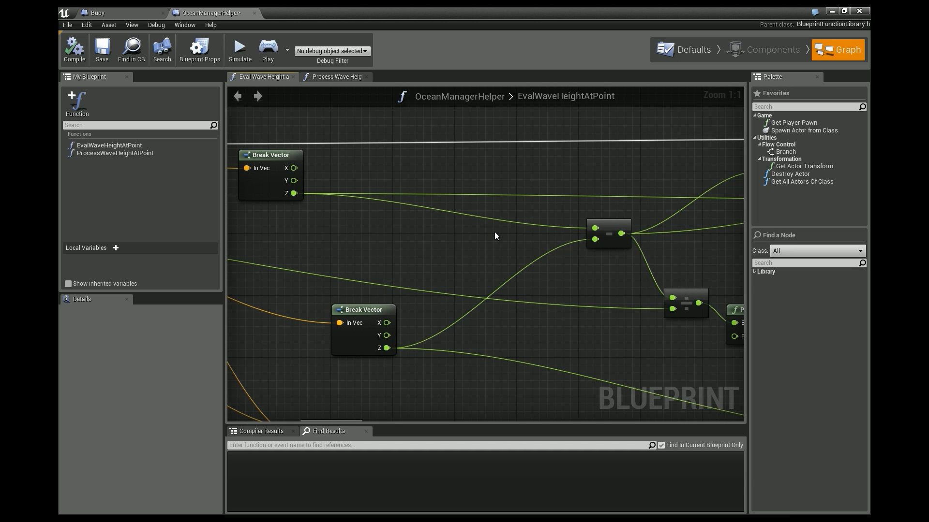
right_drag(546, 250, 569, 258)
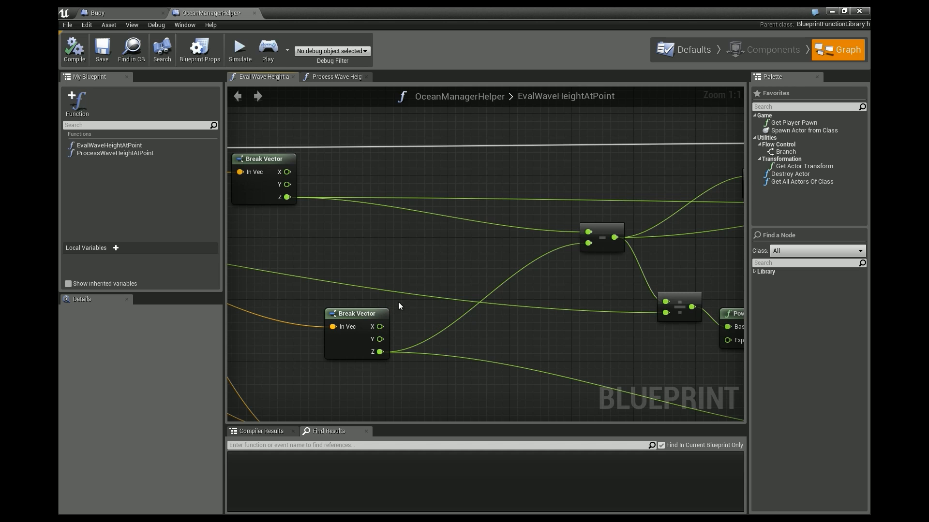
right_drag(547, 274, 356, 290)
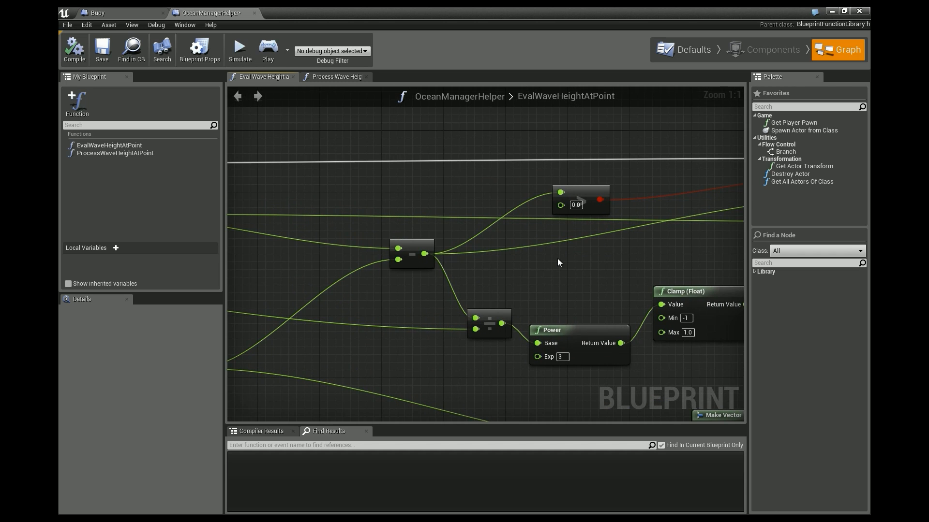
Examine the divide, Power, Clamp and ABS chain into ReturnNode's Amount, and check the Eval Wave Height at Point outputs in ProcessWaveHeightAtPoint
right_drag(558, 262, 415, 205)
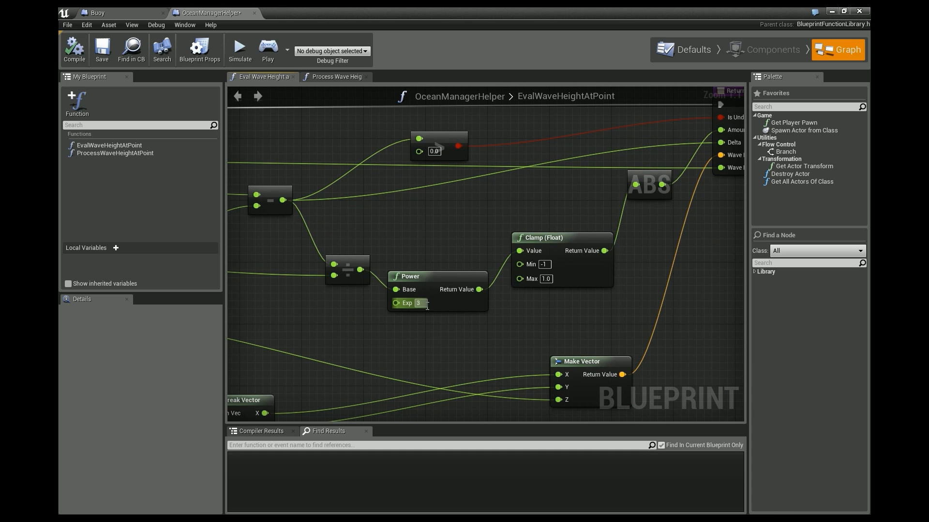
right_drag(385, 274, 421, 261)
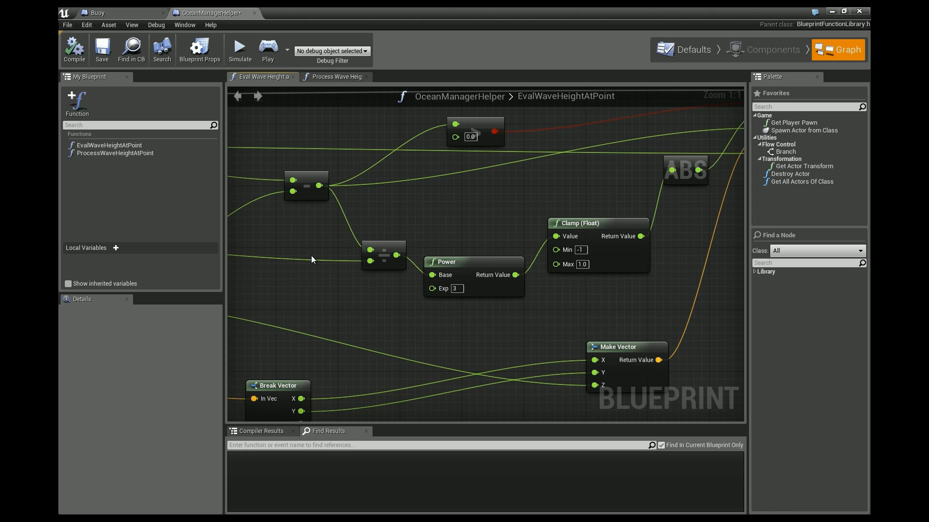
right_drag(495, 237, 387, 240)
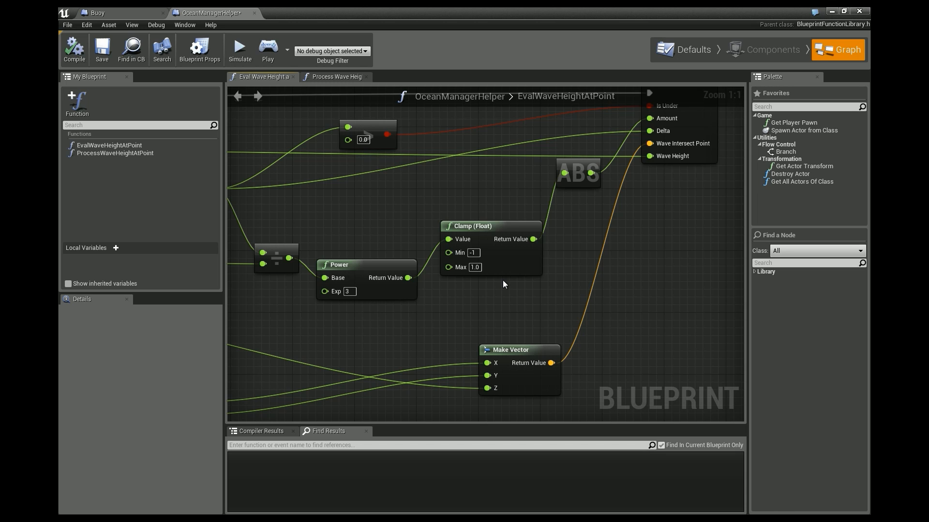
right_drag(511, 185, 487, 243)
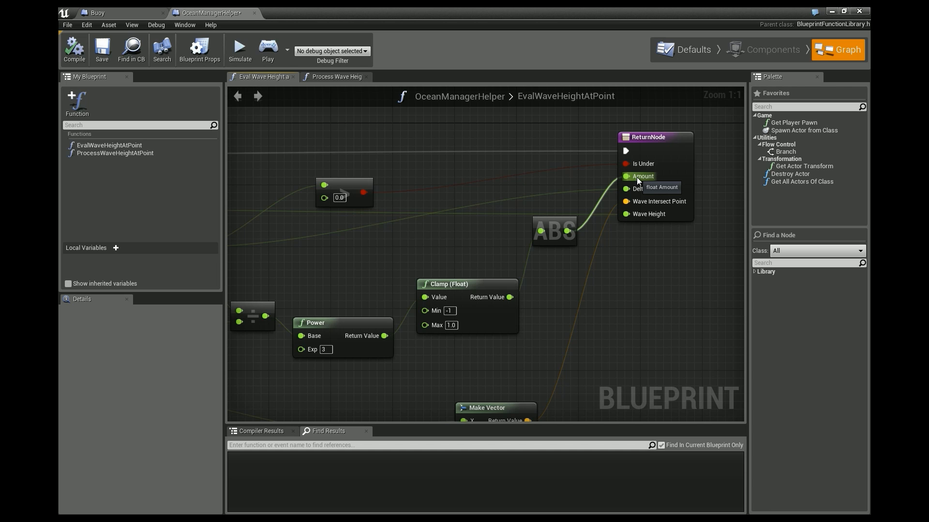
right_drag(616, 315, 553, 286)
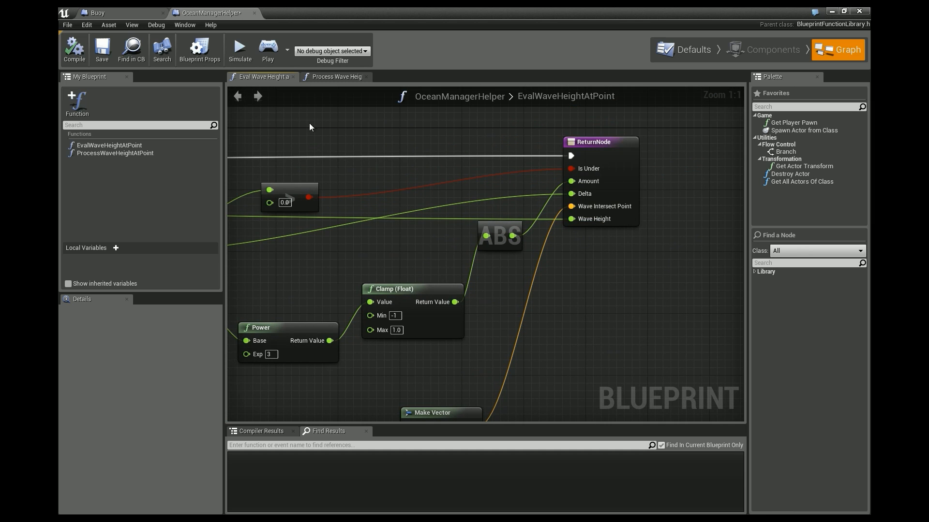
click(331, 77)
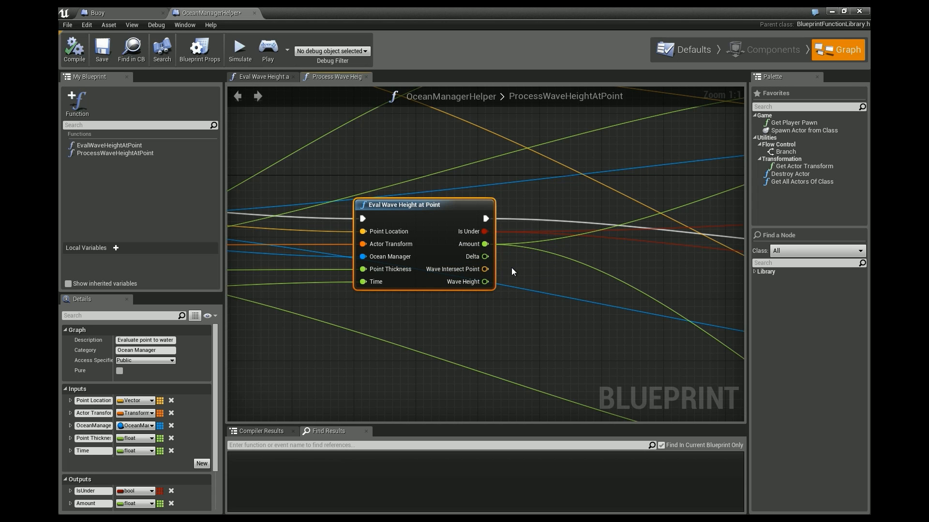
click(265, 77)
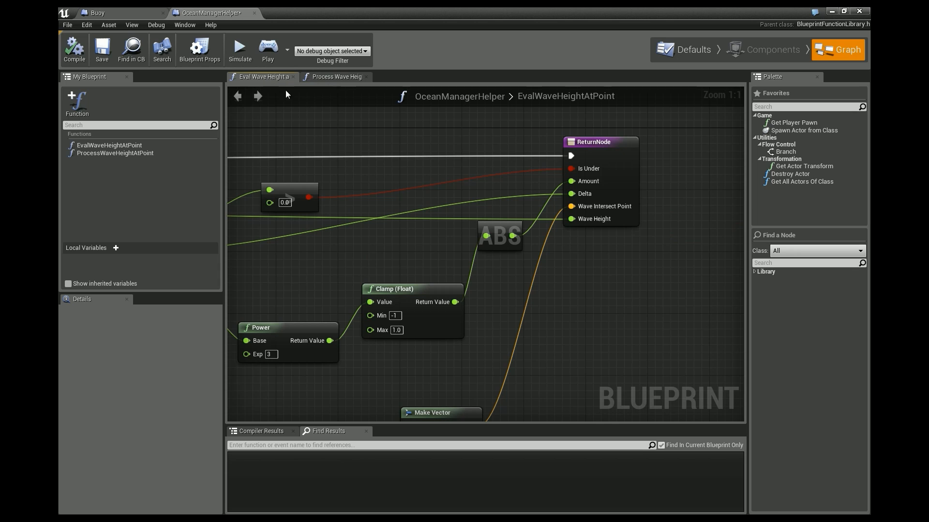
Trace the add, Break Vector and Make Vector nodes in EvalWaveHeightAtPoint through to the ReturnNode's inputs
right_drag(411, 254, 619, 149)
right_drag(442, 250, 766, 188)
mouse_move(581, 206)
right_down()
mouse_move(306, 176)
mouse_move(465, 189)
right_up()
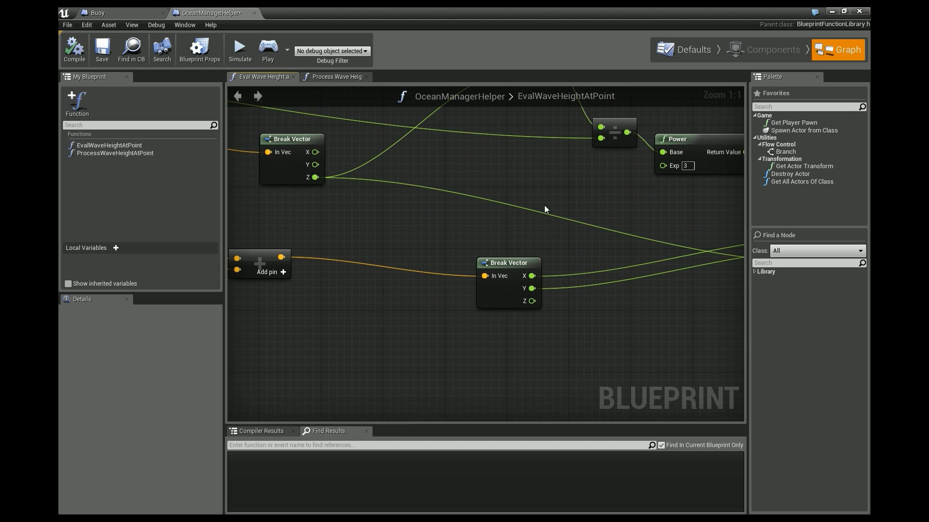
right_drag(526, 154, 629, 289)
right_drag(390, 222, 222, 118)
right_drag(282, 265, 175, 249)
right_drag(616, 236, 383, 259)
right_drag(565, 212, 565, 363)
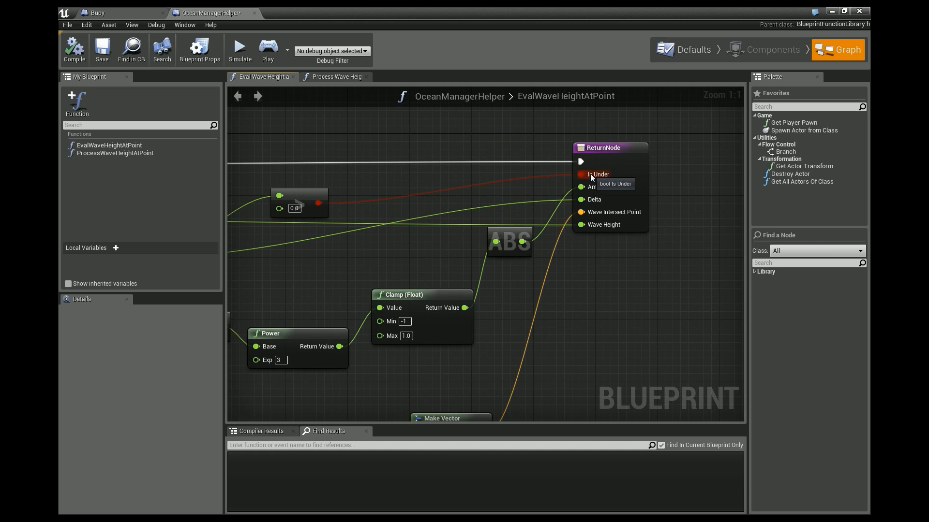
right_drag(406, 178, 446, 184)
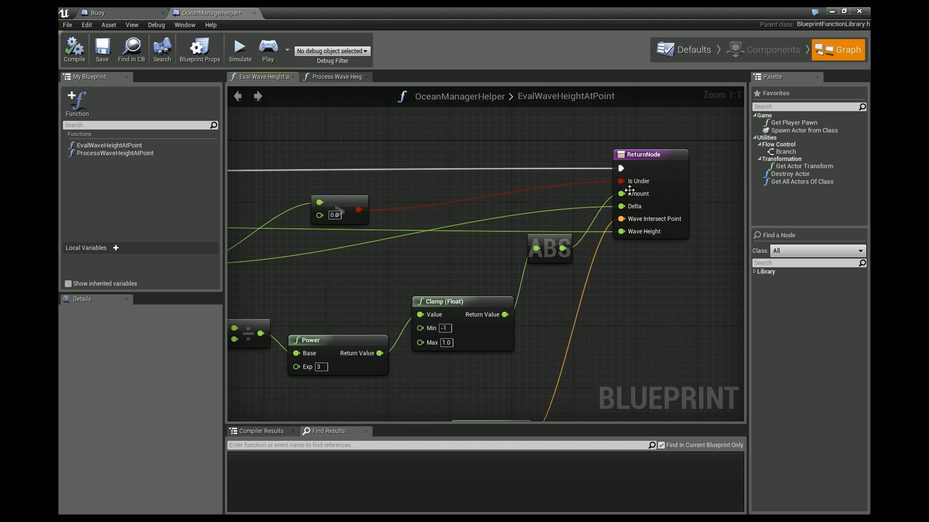
Examine in ProcessWaveHeightAtPoint how Eval Wave Height at Point's Is Under and Amount outputs feed the Branch and force calculations
click(345, 76)
right_drag(653, 189, 397, 223)
scroll(397, 222, down, 3)
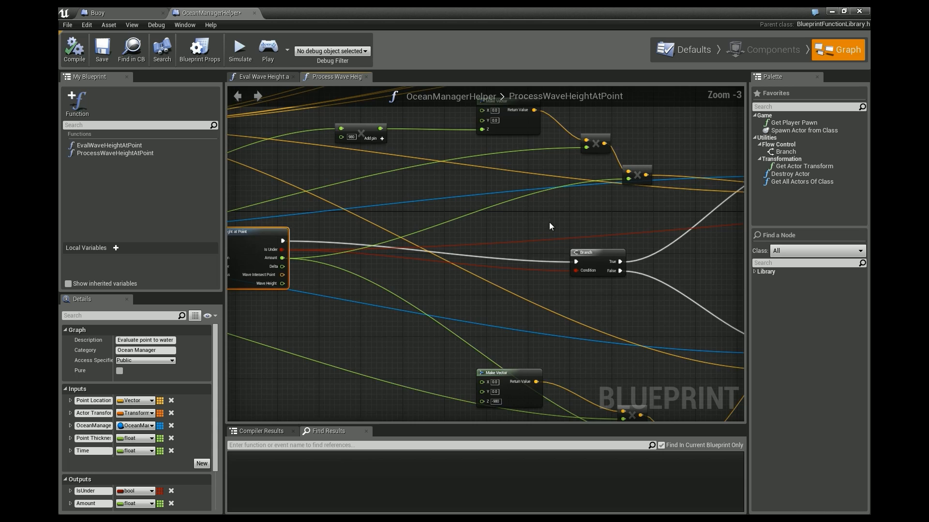
right_drag(519, 160, 524, 226)
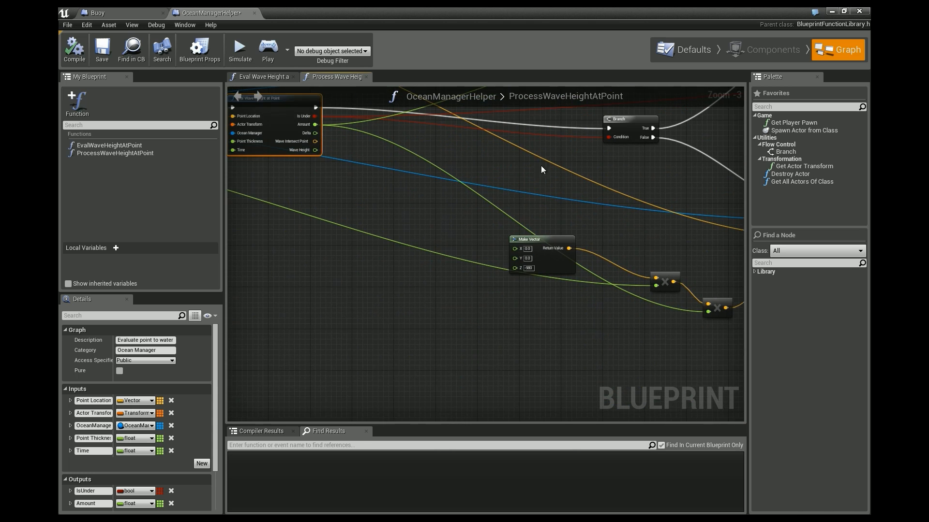
right_drag(554, 221, 539, 278)
right_drag(491, 245, 470, 268)
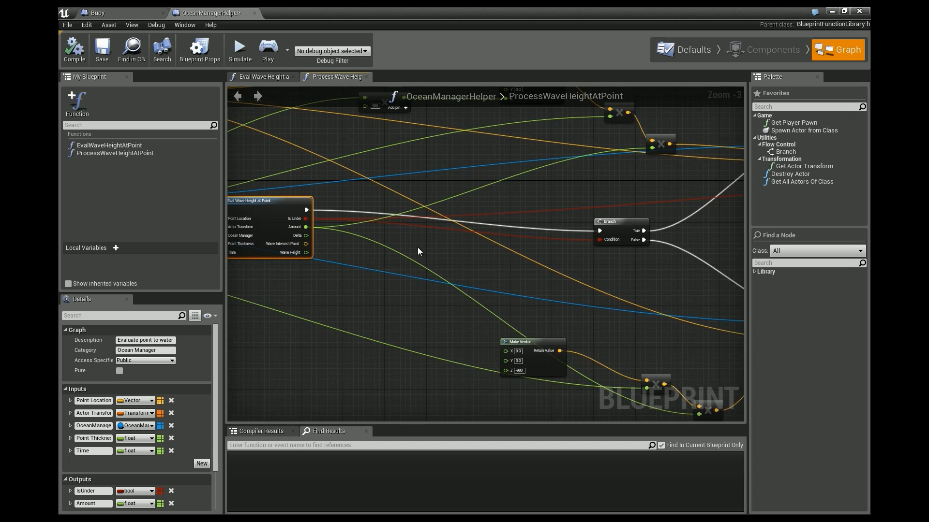
right_drag(417, 248, 453, 254)
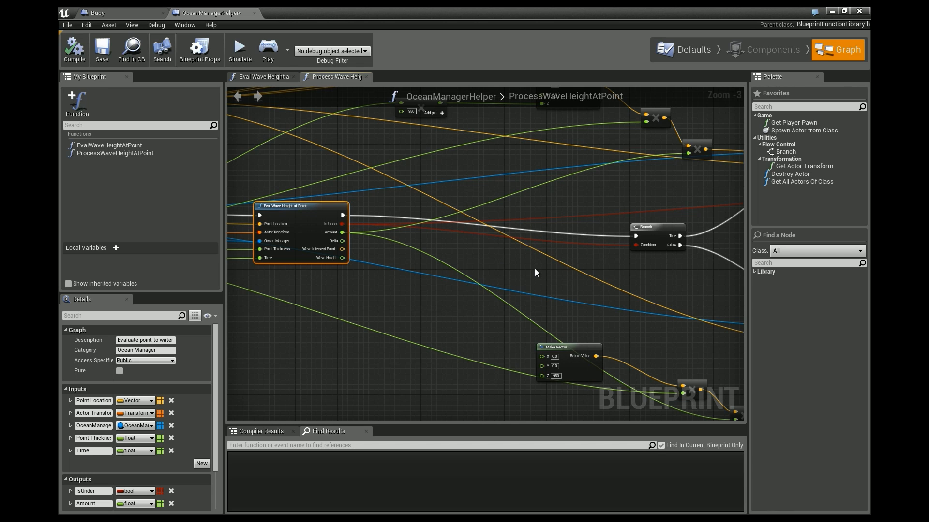
Review ProcessWaveHeightAtPoint from its entry node through Eval Wave Height at Point to the Branch and both Add Force at Location nodes
right_drag(391, 347, 713, 288)
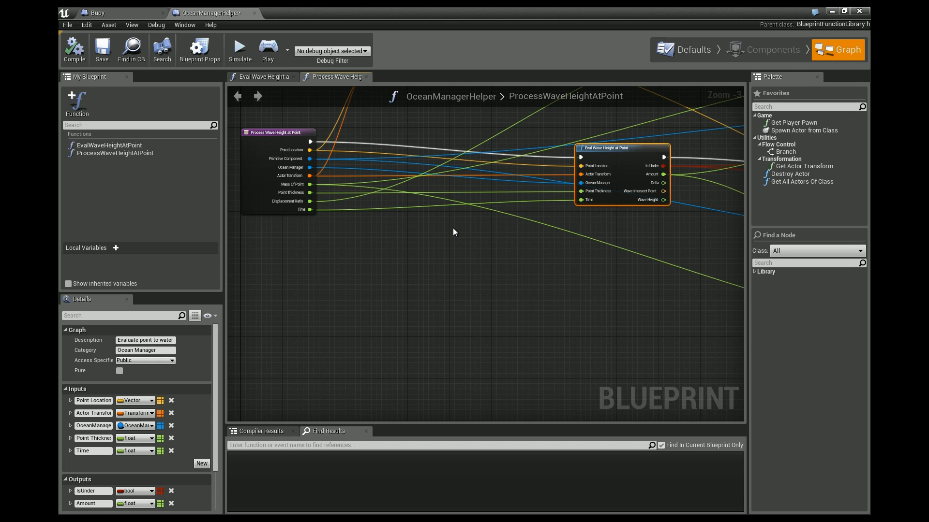
right_drag(453, 228, 448, 305)
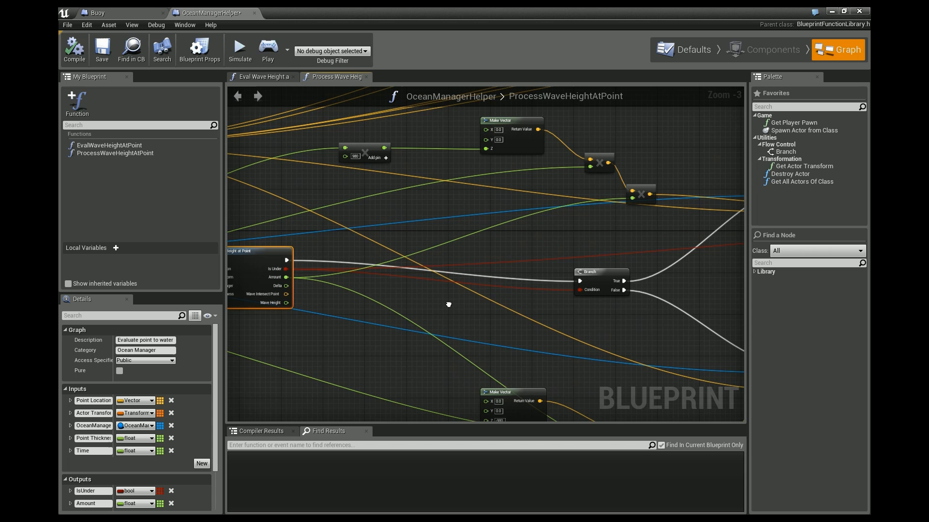
right_drag(469, 265, 539, 245)
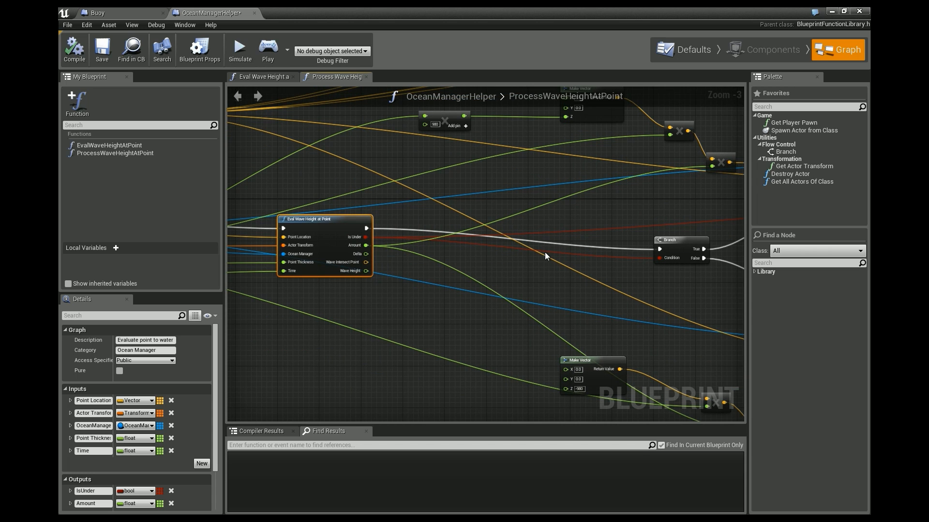
right_drag(608, 224, 536, 238)
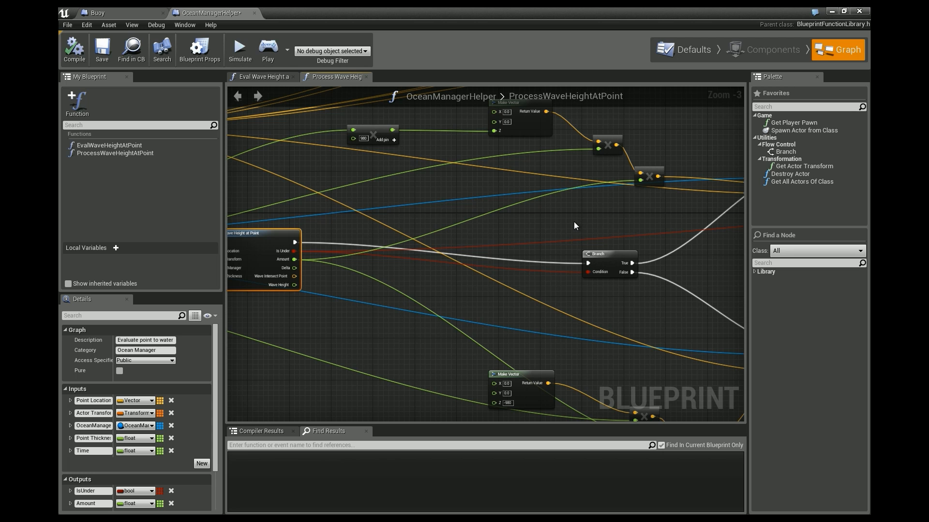
right_drag(601, 212, 562, 209)
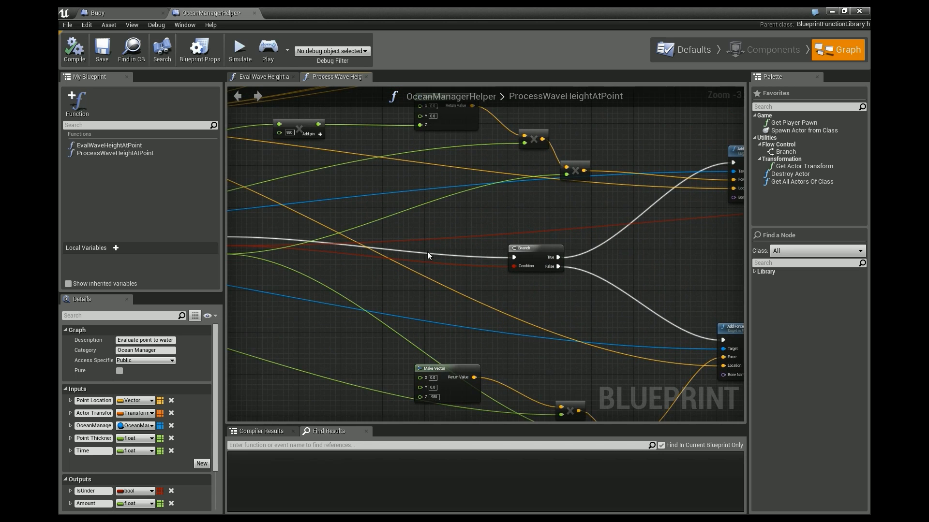
right_drag(439, 253, 444, 255)
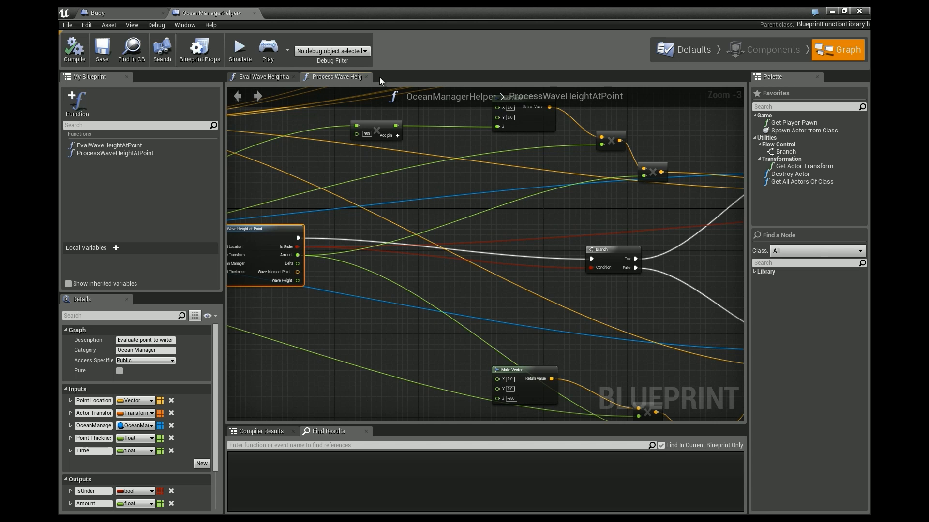
scroll(460, 238, up, 3)
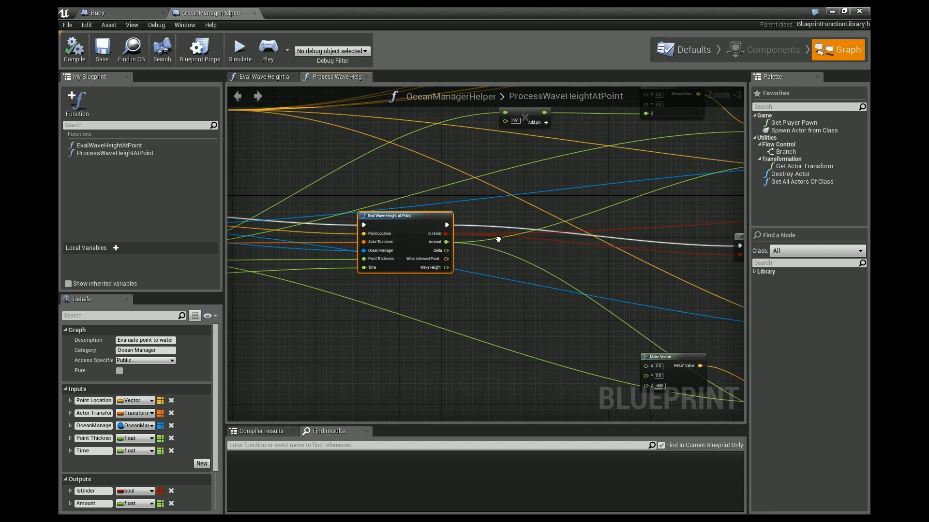
scroll(534, 244, down, 12)
right_drag(570, 216, 489, 242)
scroll(491, 261, up, 1)
Close the ProcessWaveHeightAtPoint graph and the blueprint editor window, and play the Overworld level in the viewport
click(366, 77)
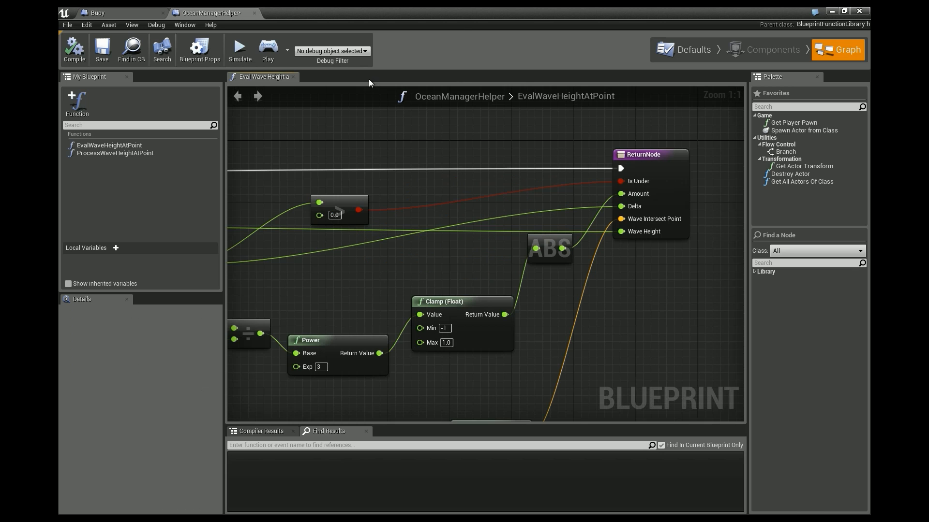
click(859, 11)
click(607, 48)
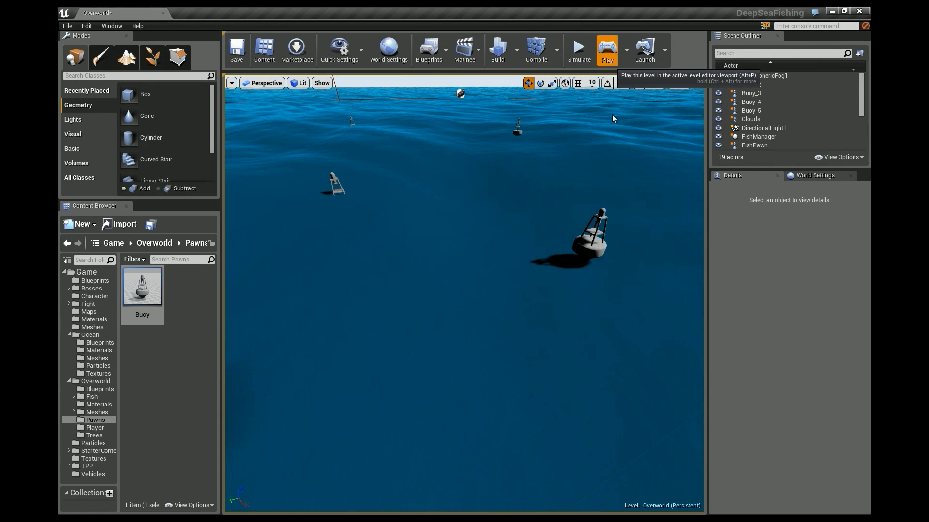
click(576, 254)
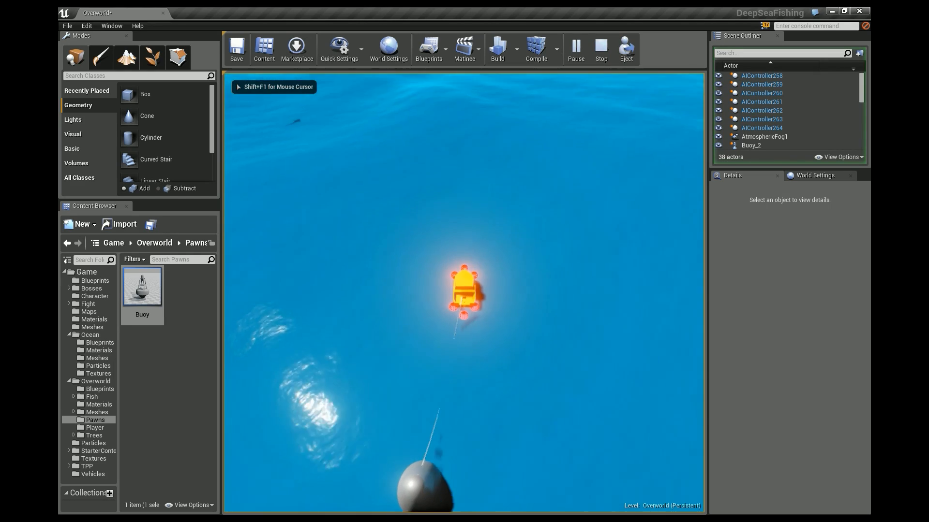